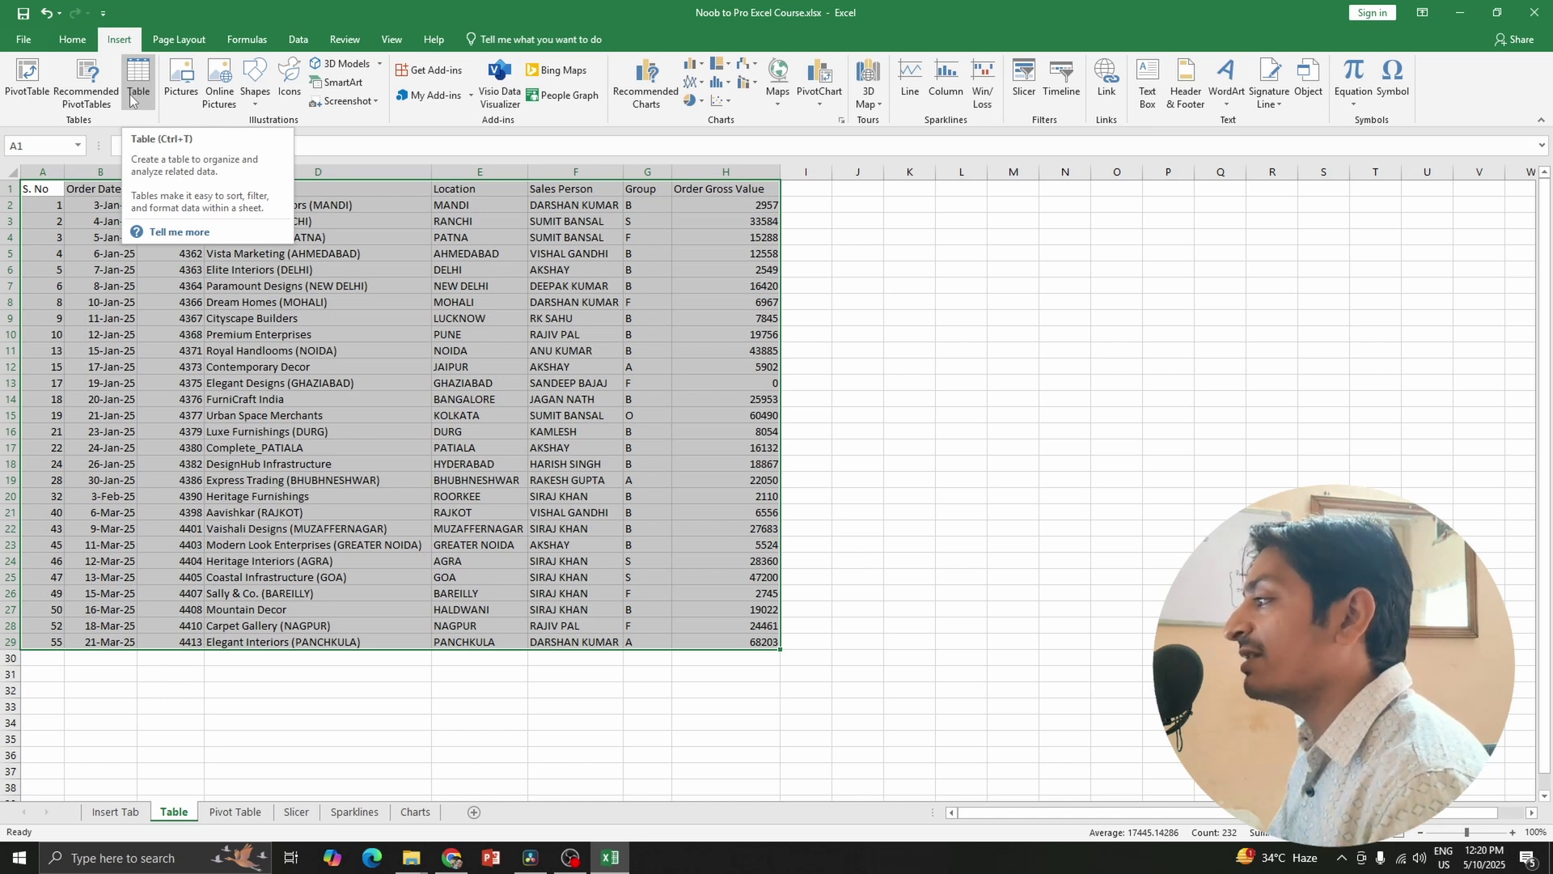
Convert the order data in A1:H29 into a table with headers and apply the light blue banded table style.
click(68, 237)
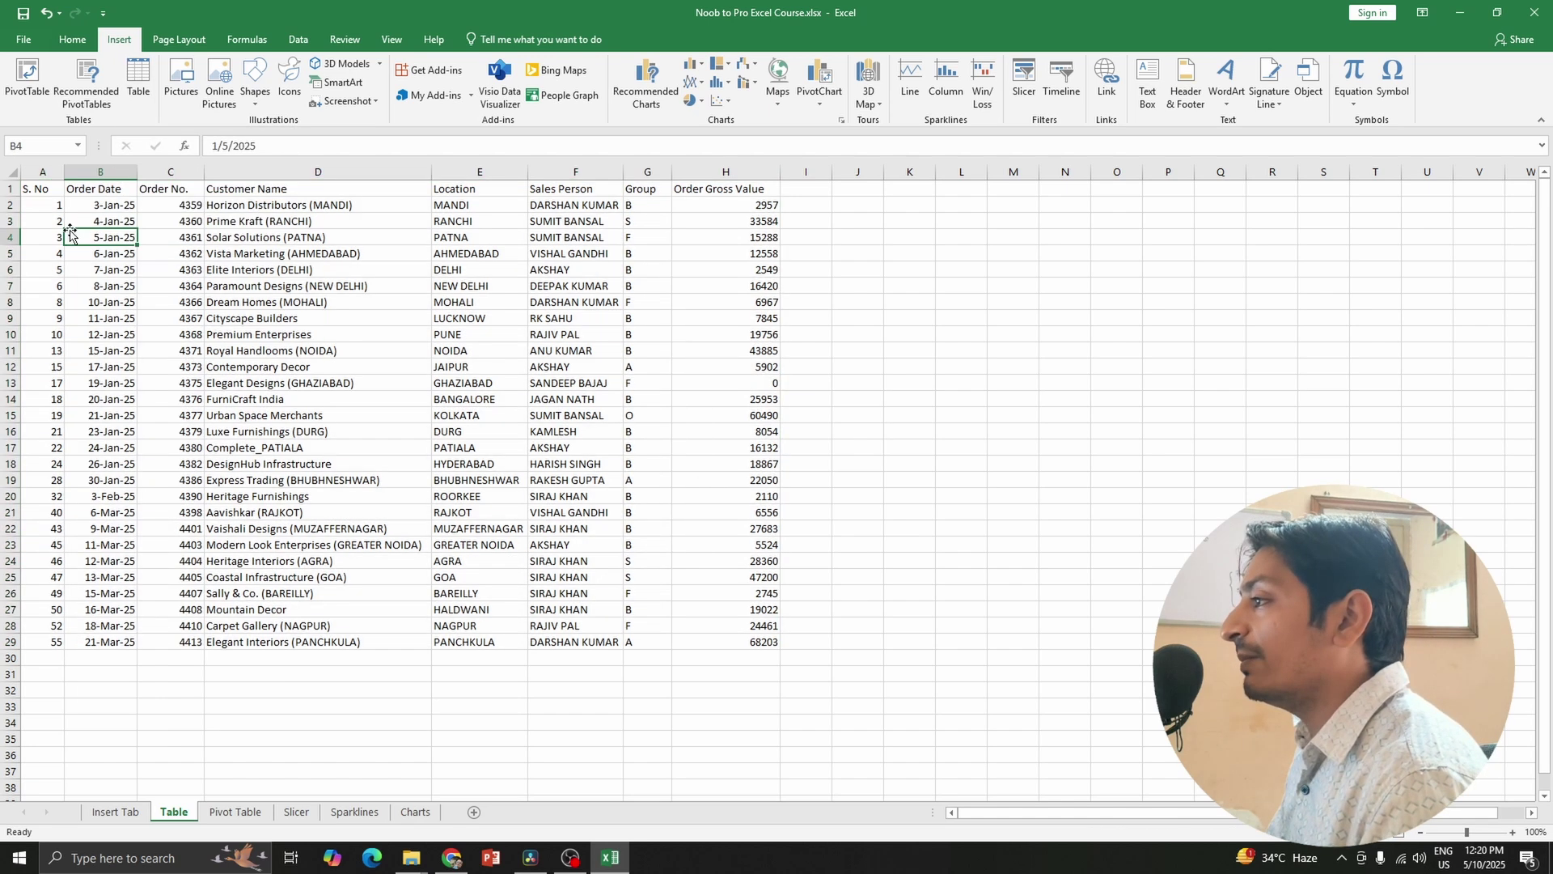
click(39, 191)
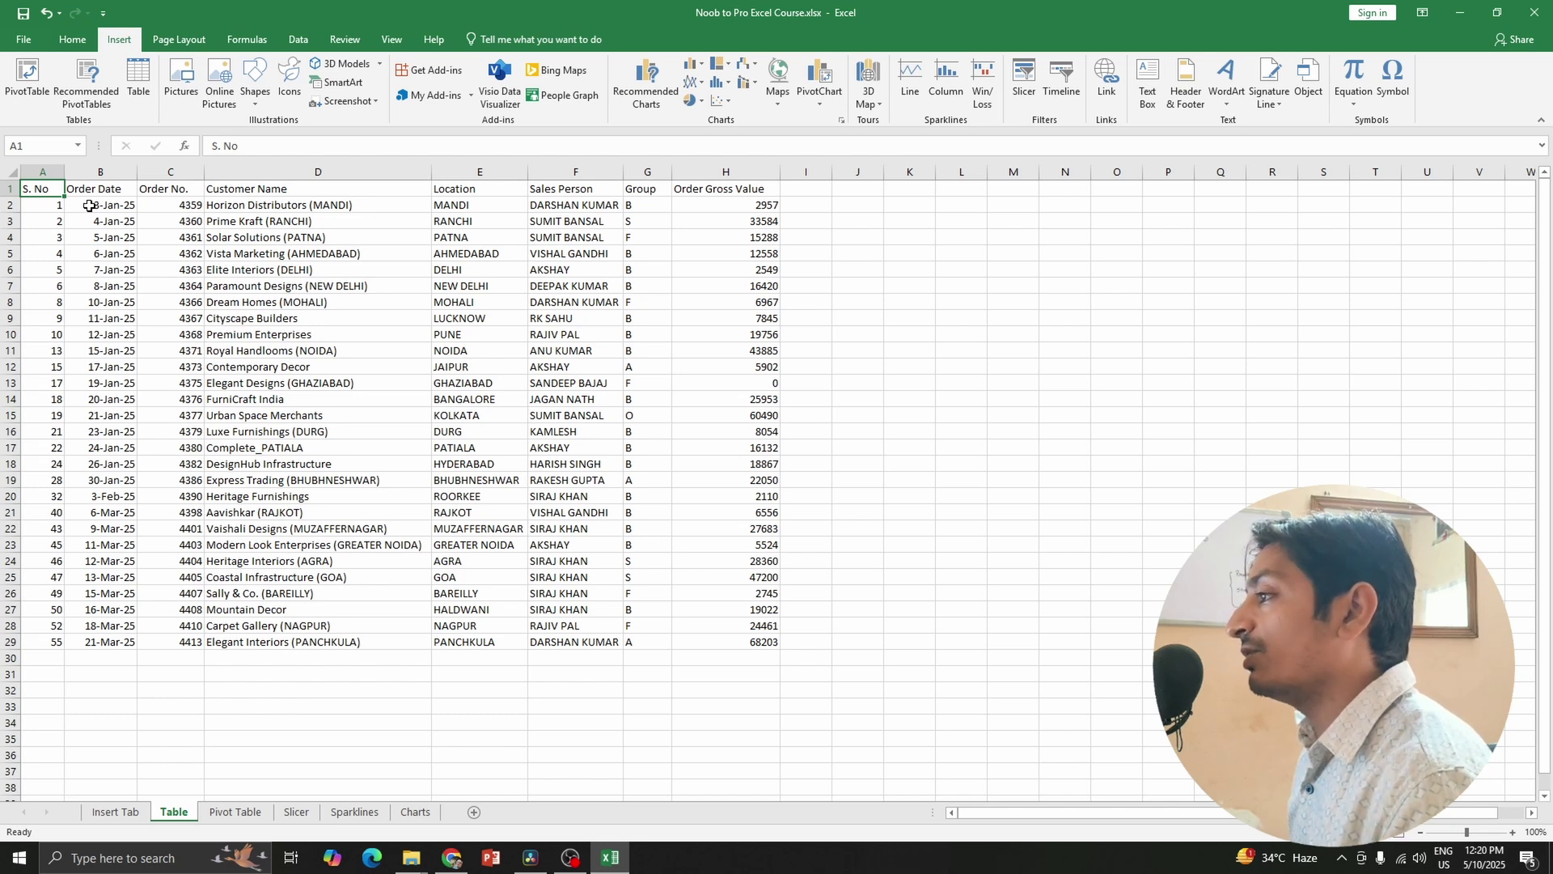
key(ctrl+shift+Right)
key(ctrl+shift+Down)
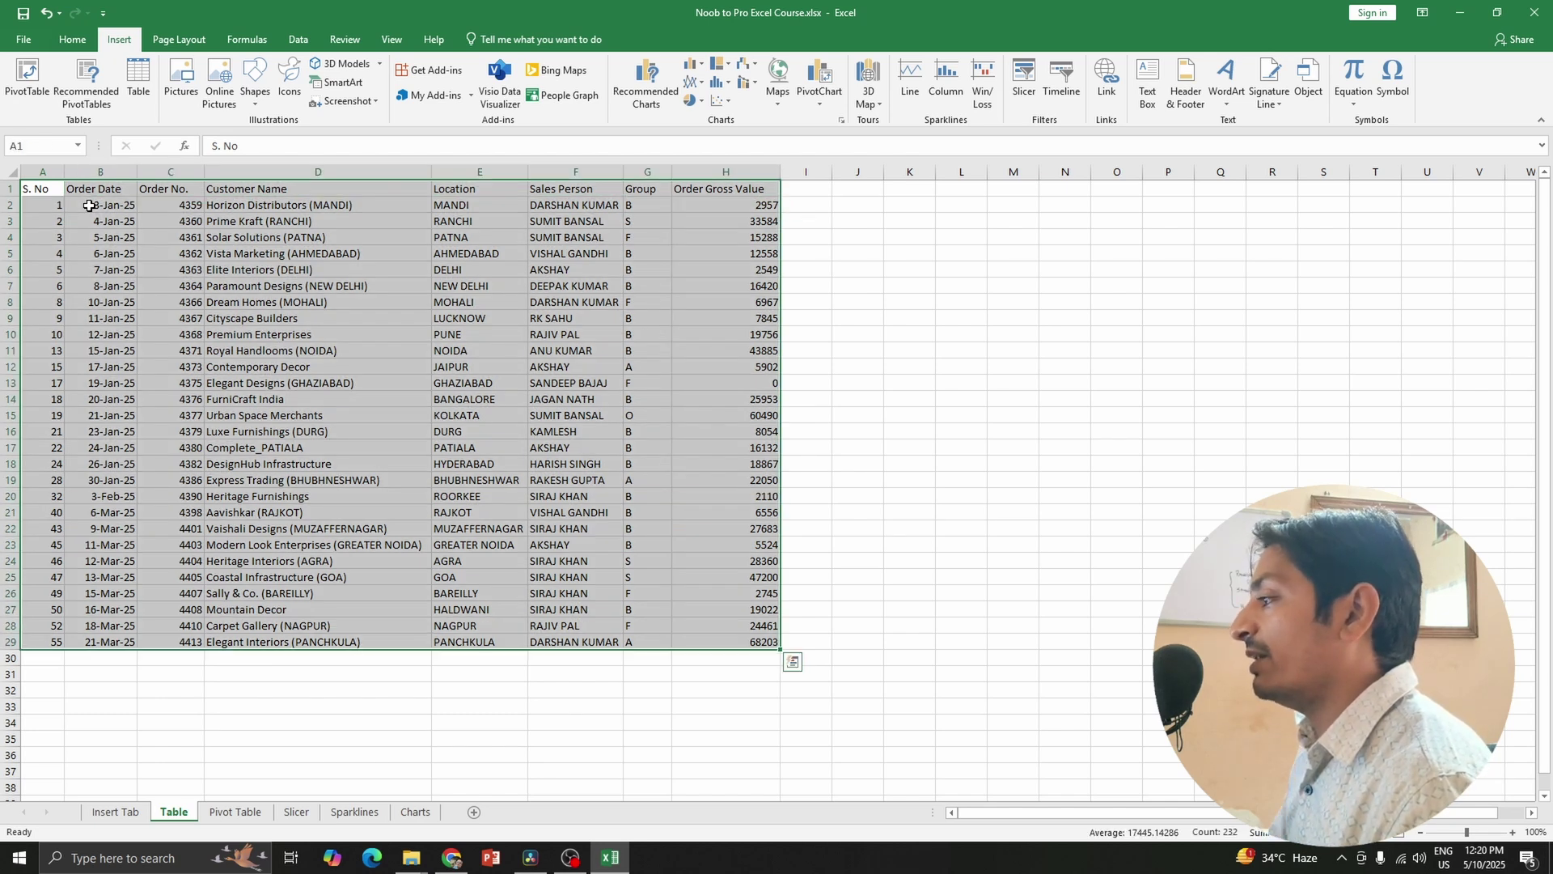
click(139, 85)
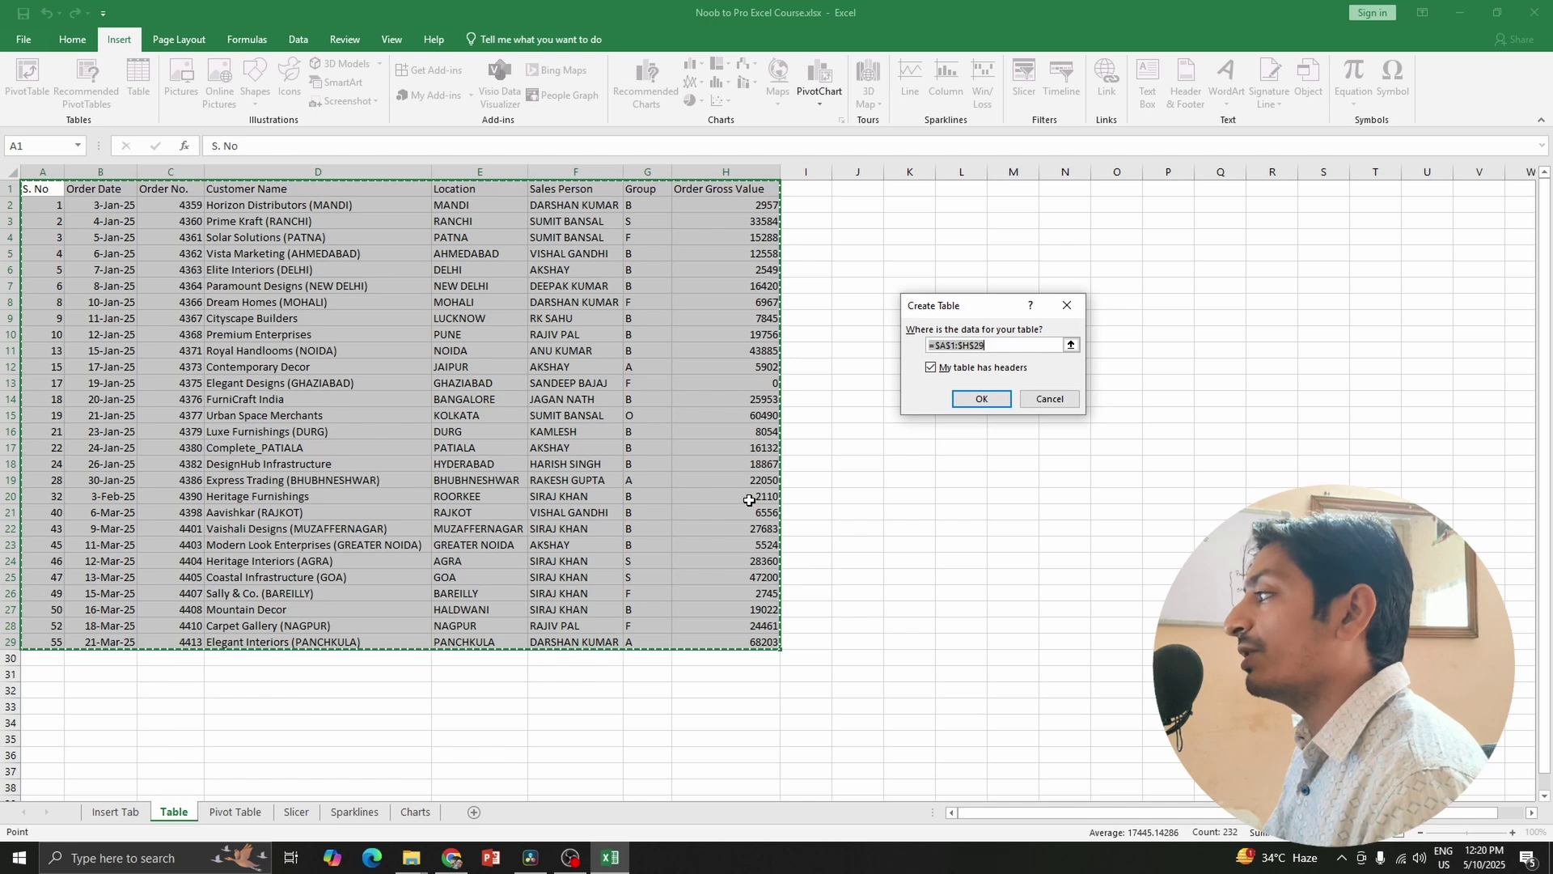
click(976, 400)
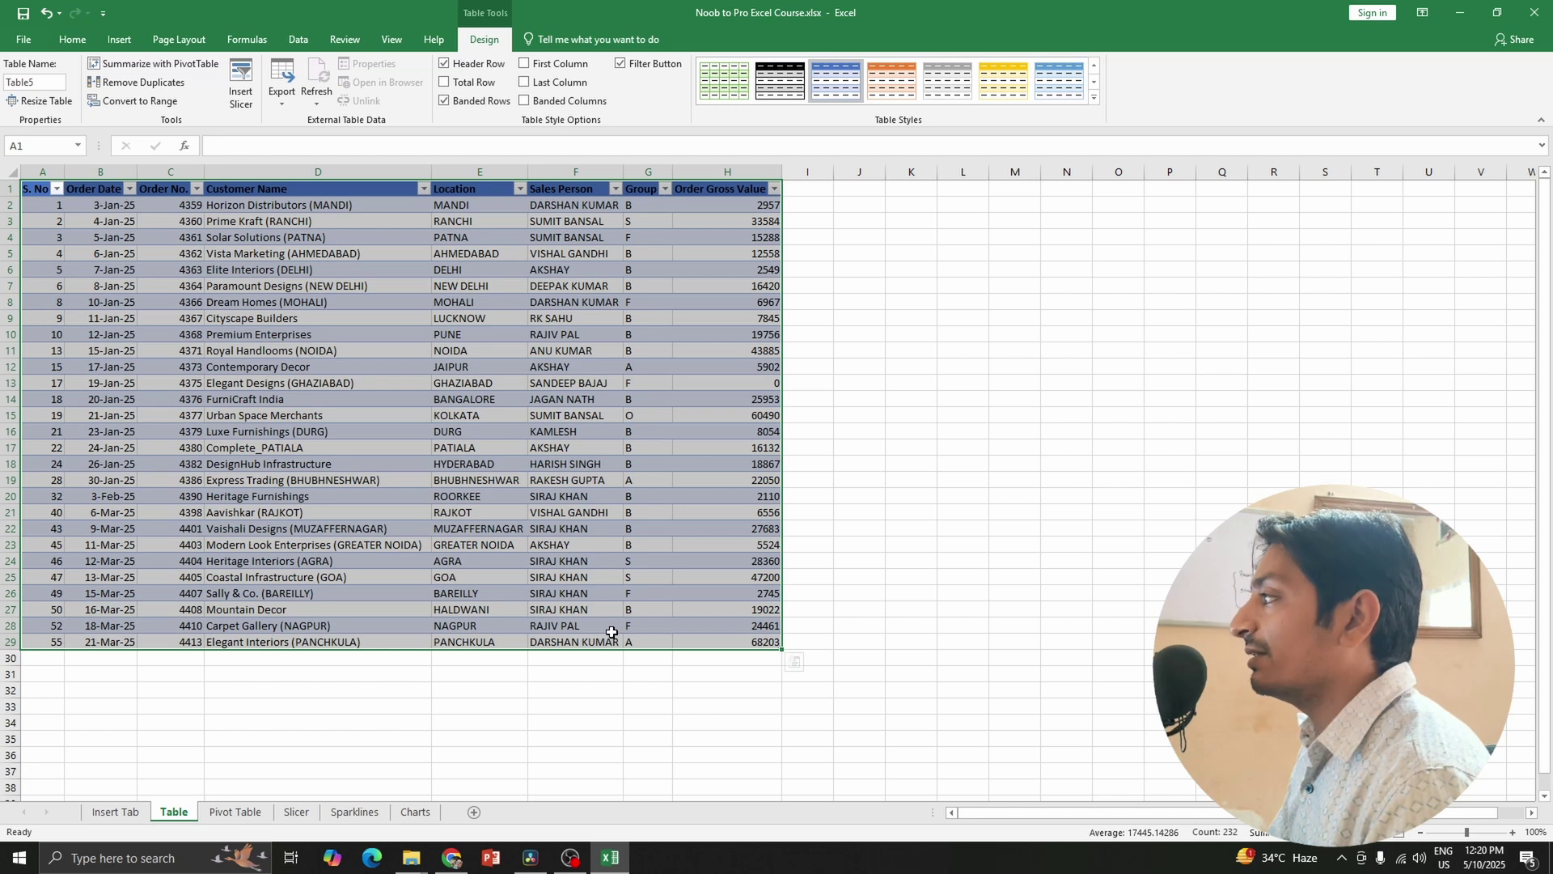
click(722, 86)
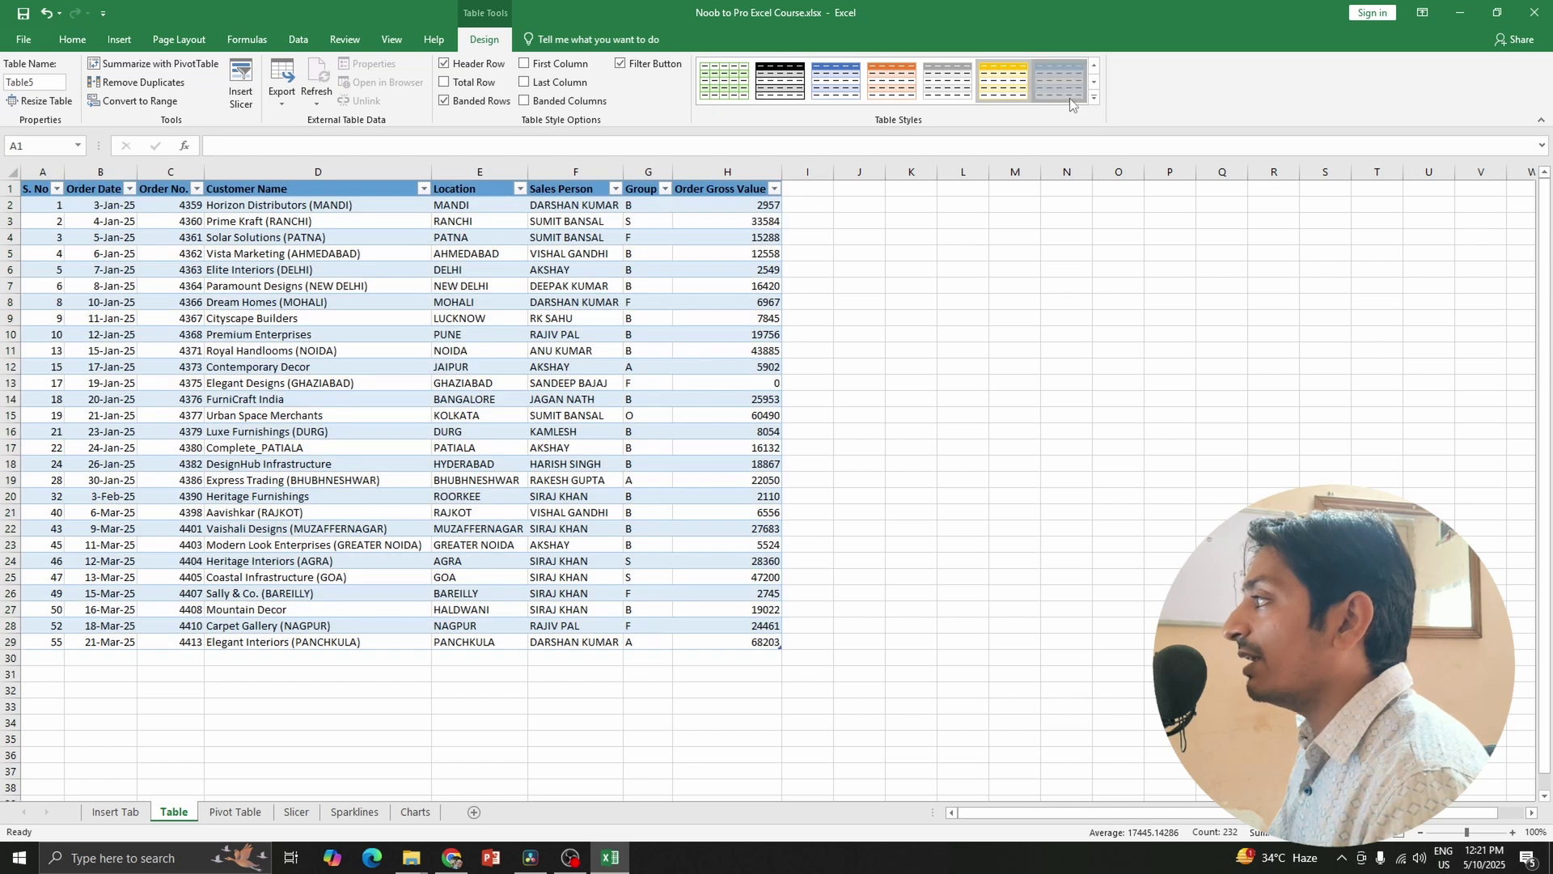
click(1071, 102)
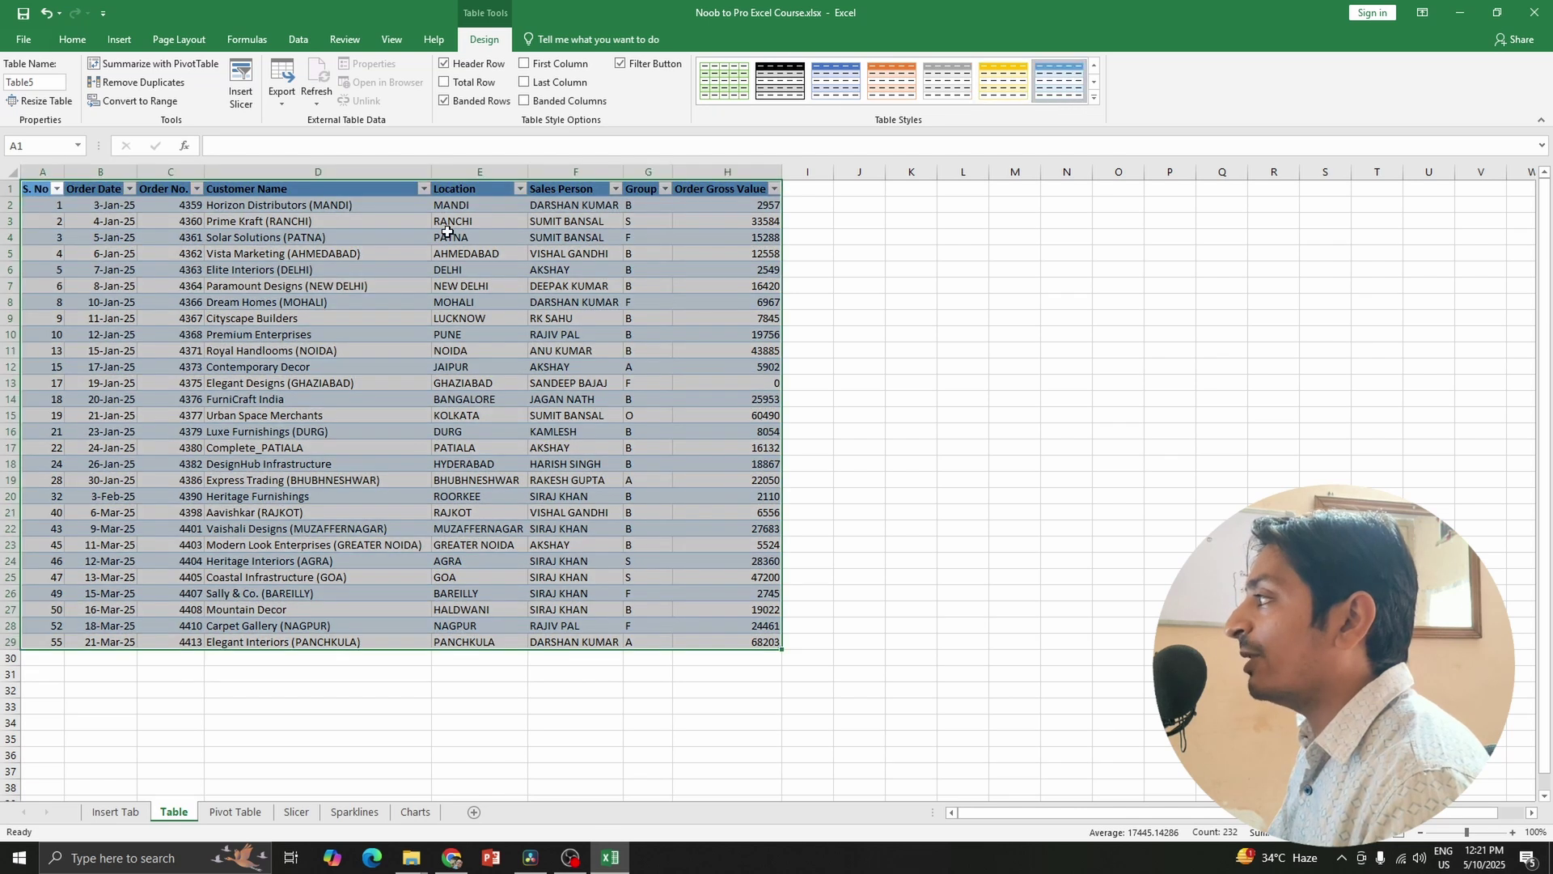
Add a table row in row 30: serial 56, today's date, order number, Luxe Furnishings (DURG), Durg, sales person's name, group A and gross value 50000.
click(46, 657)
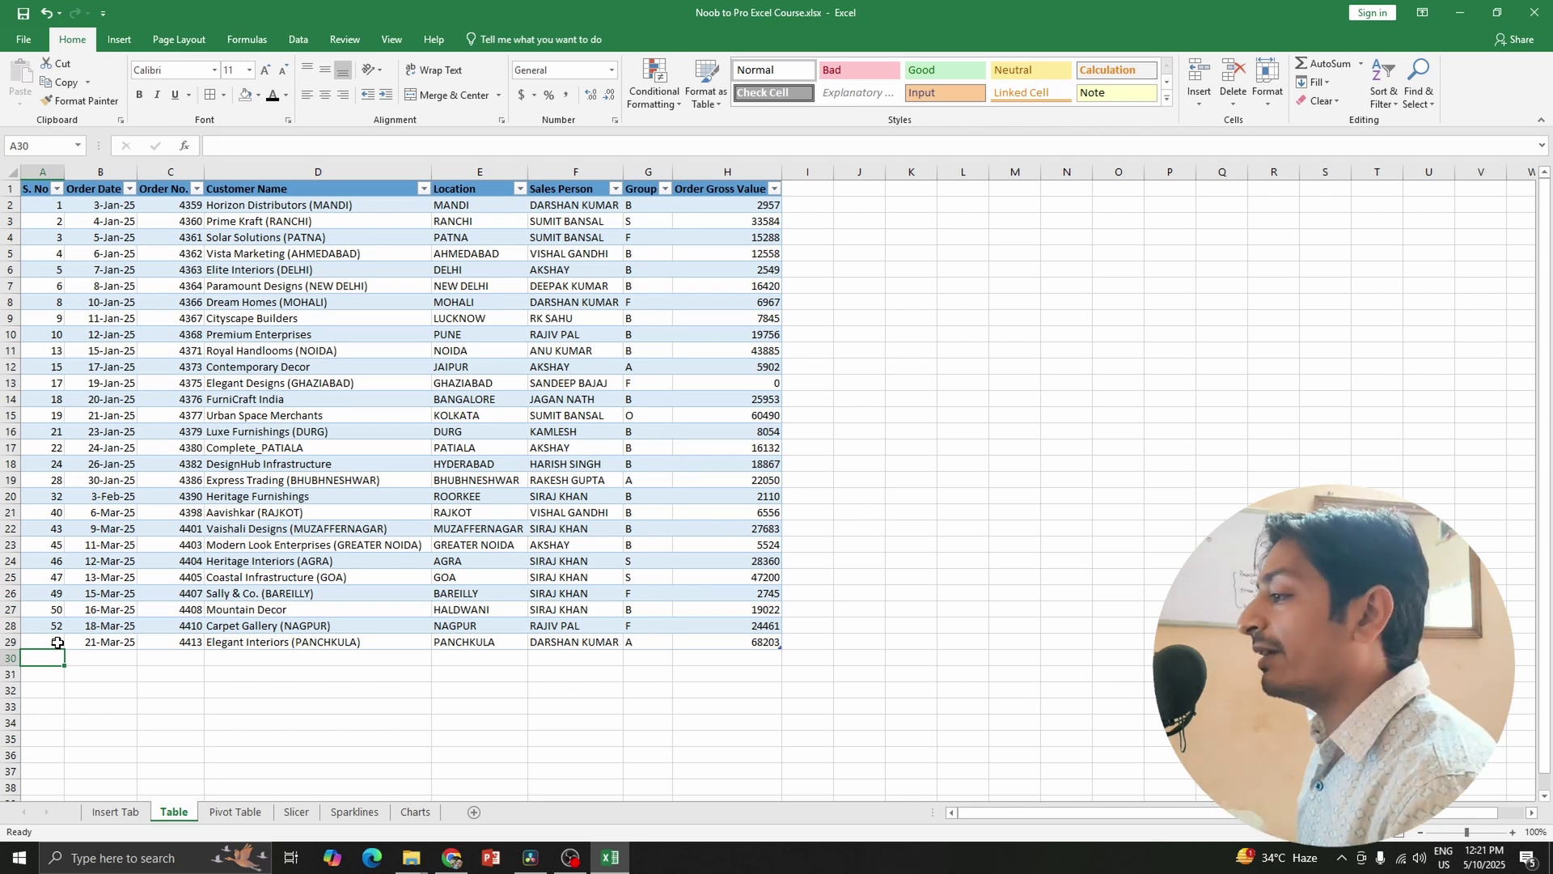
text(56)
key(Tab)
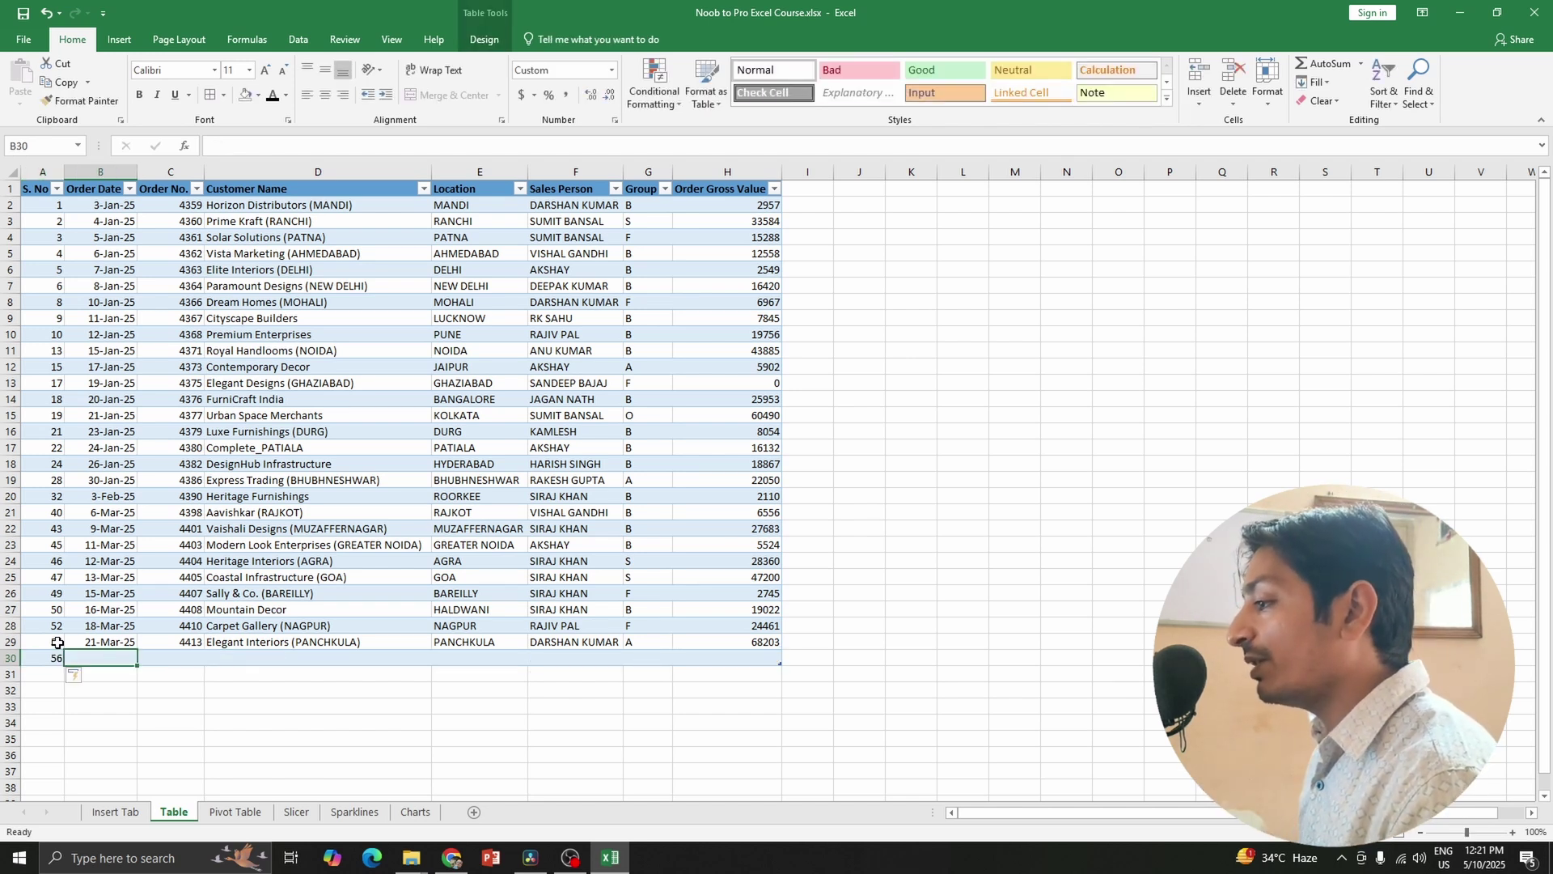
key(ctrl+semicolon)
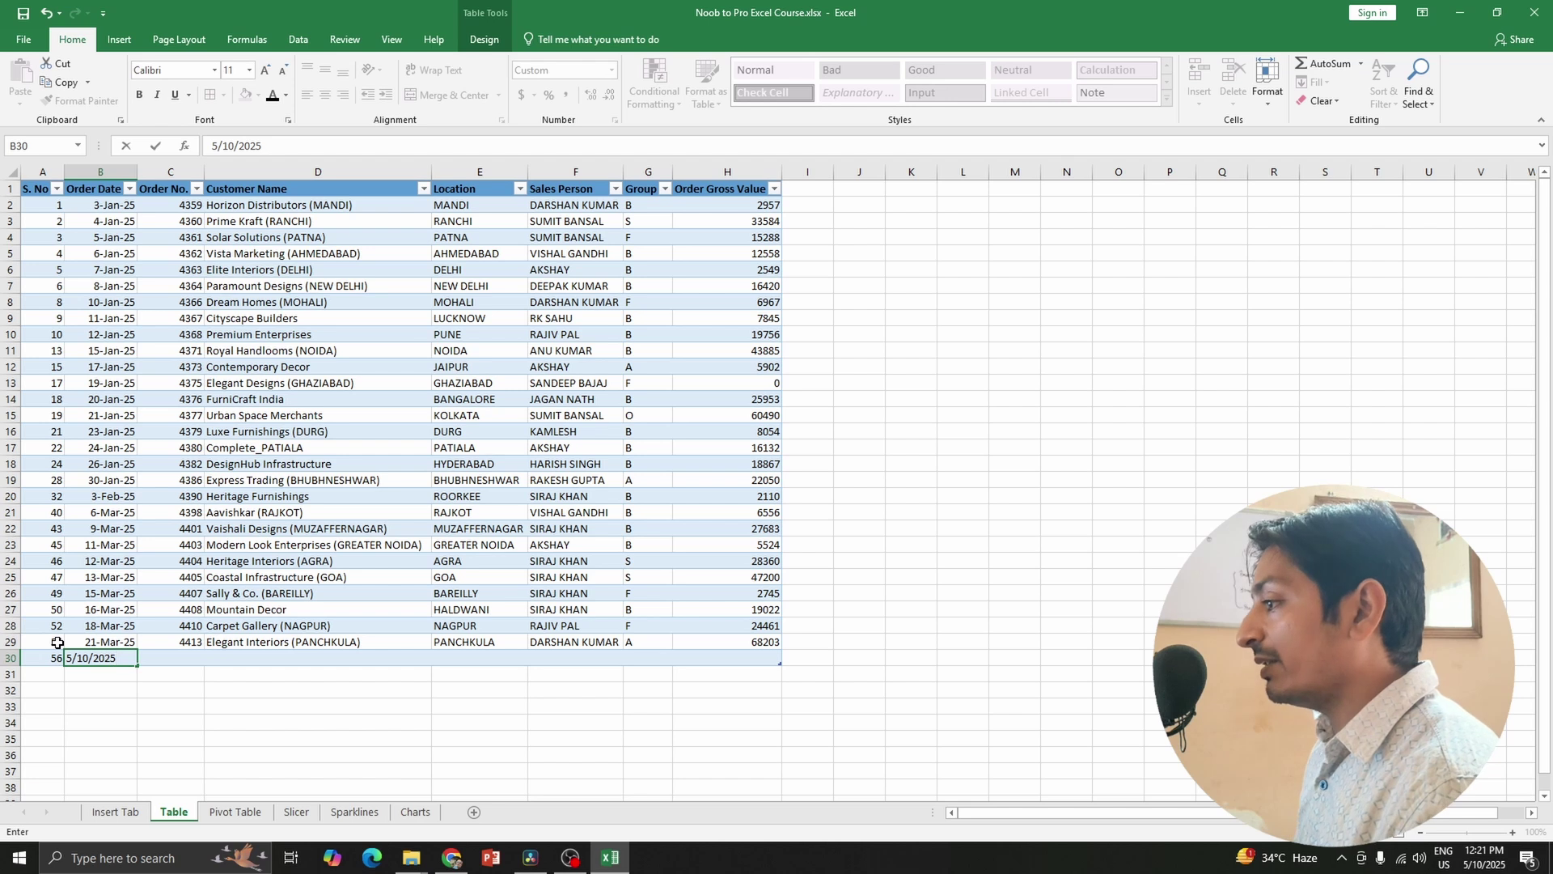
key(Tab)
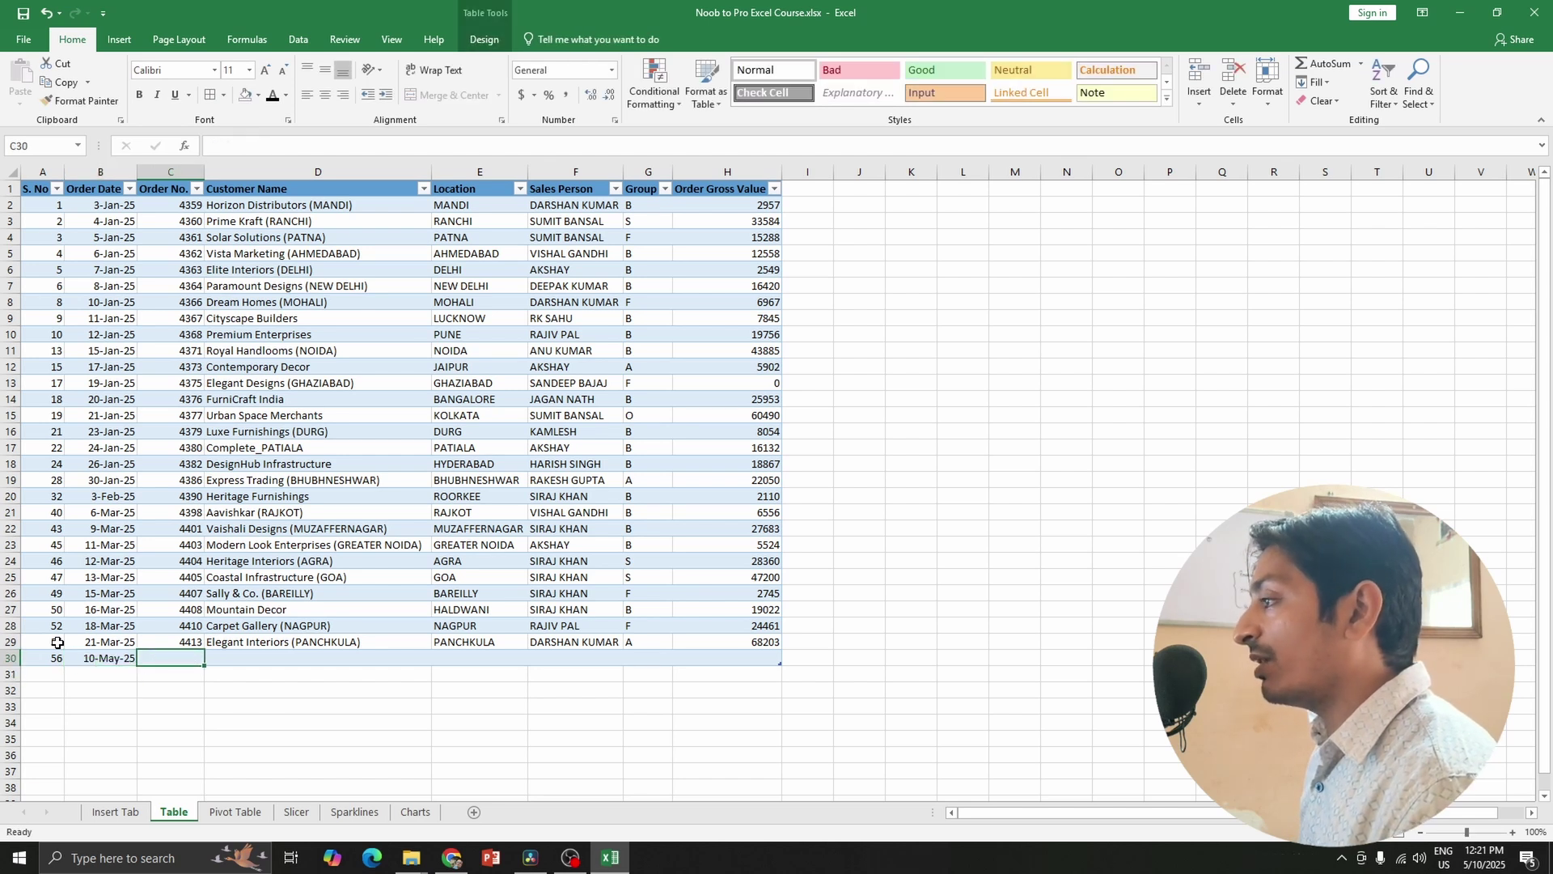
text(4418)
key(Tab)
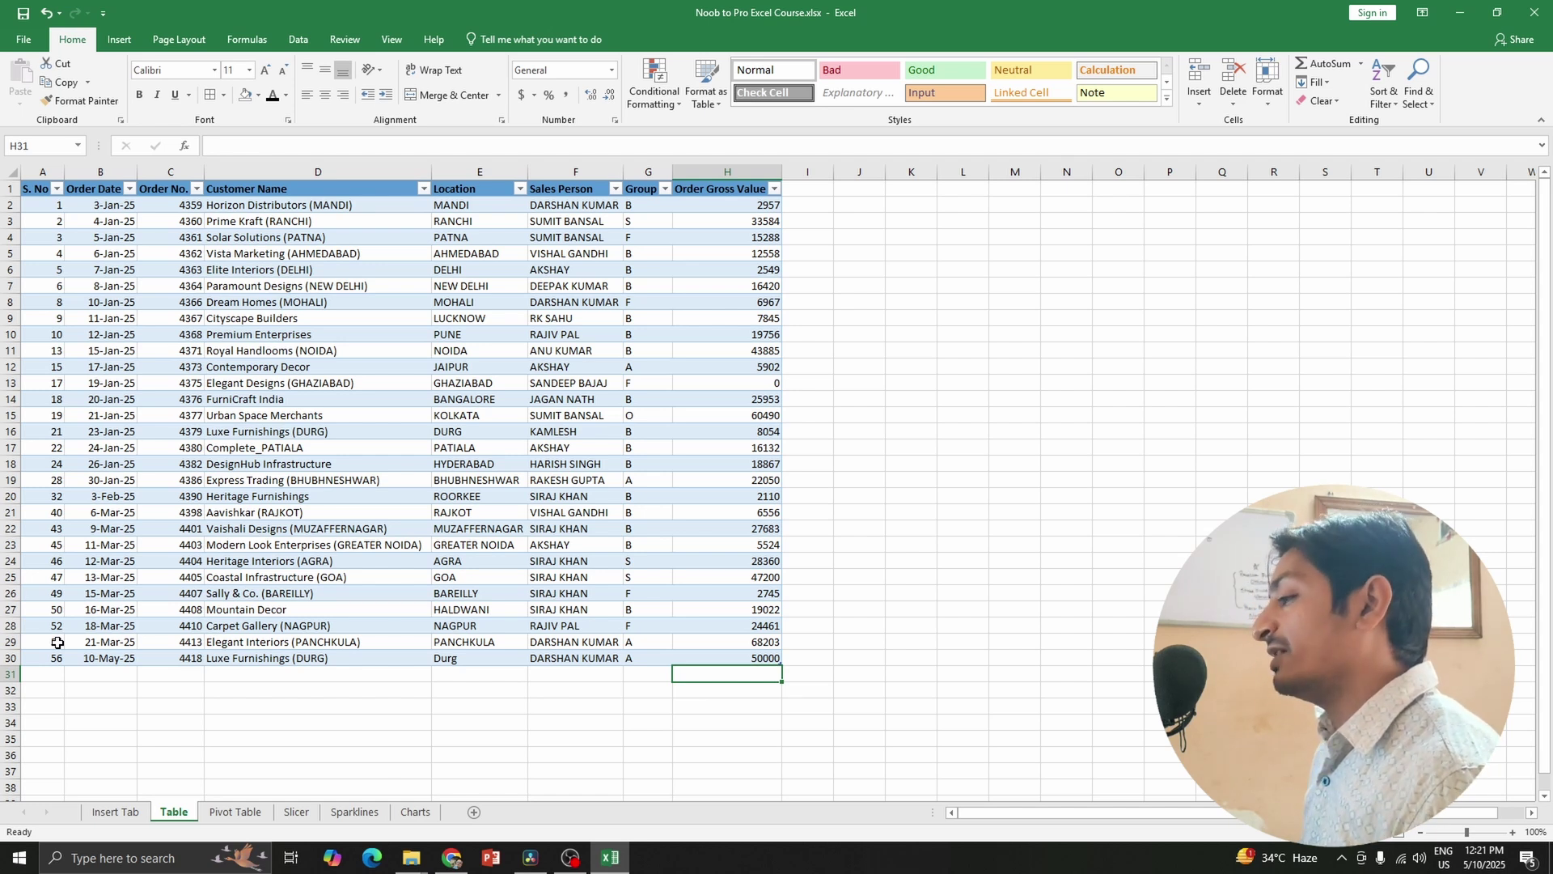
key(Up)
key(Left)
key(Left)
key(Left)
key(Left)
key(Left)
key(Left)
key(Left)
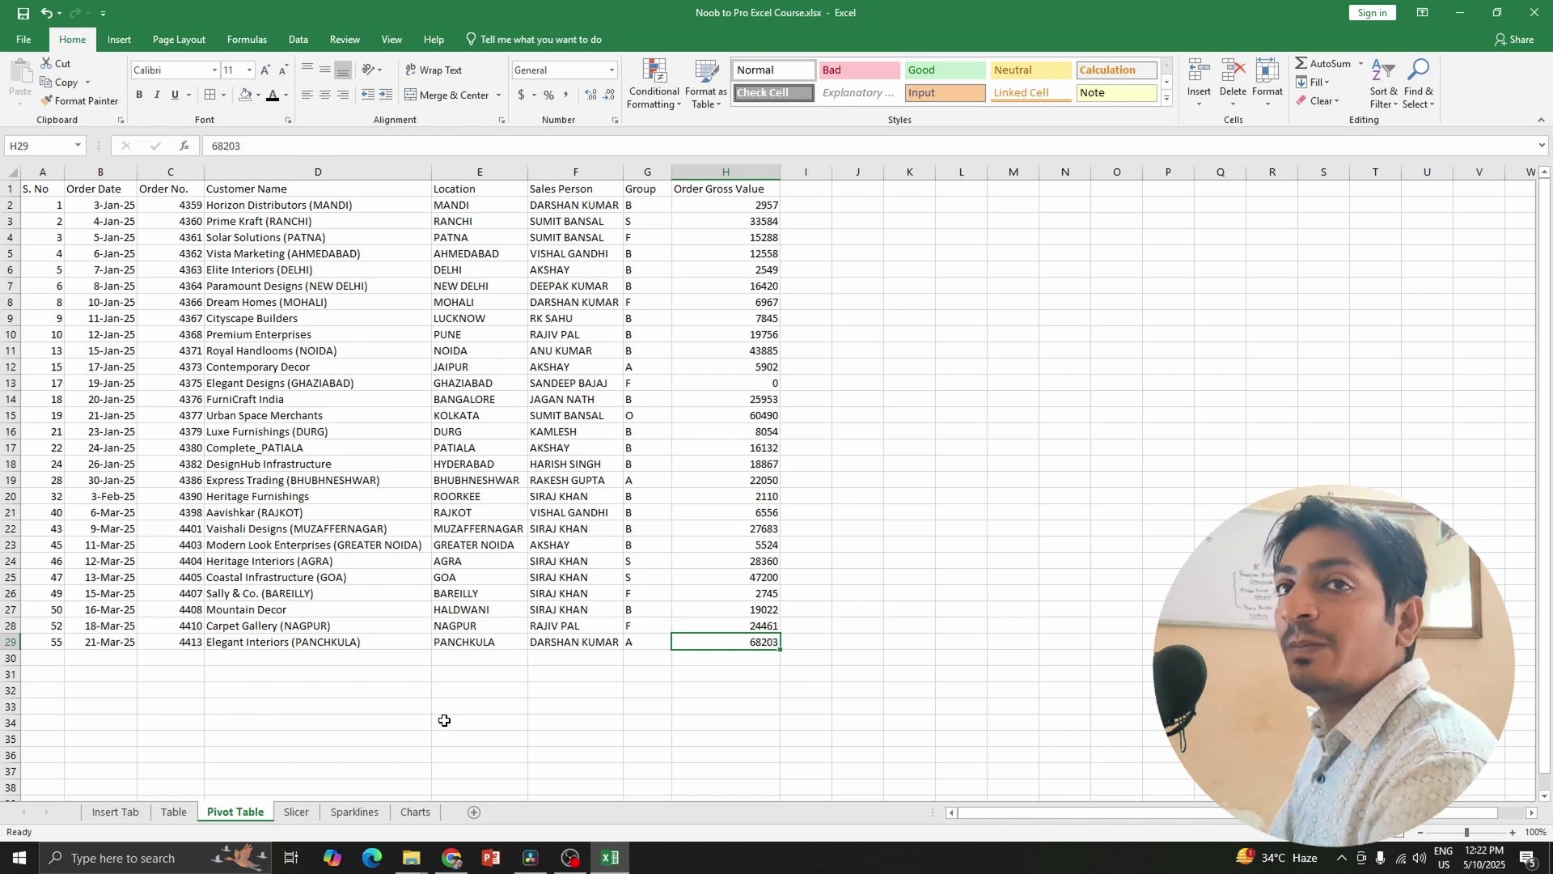
Insert a PivotTable on a new worksheet from the order data A1:H29 of the Pivot Table sheet.
key(ctrl+Left)
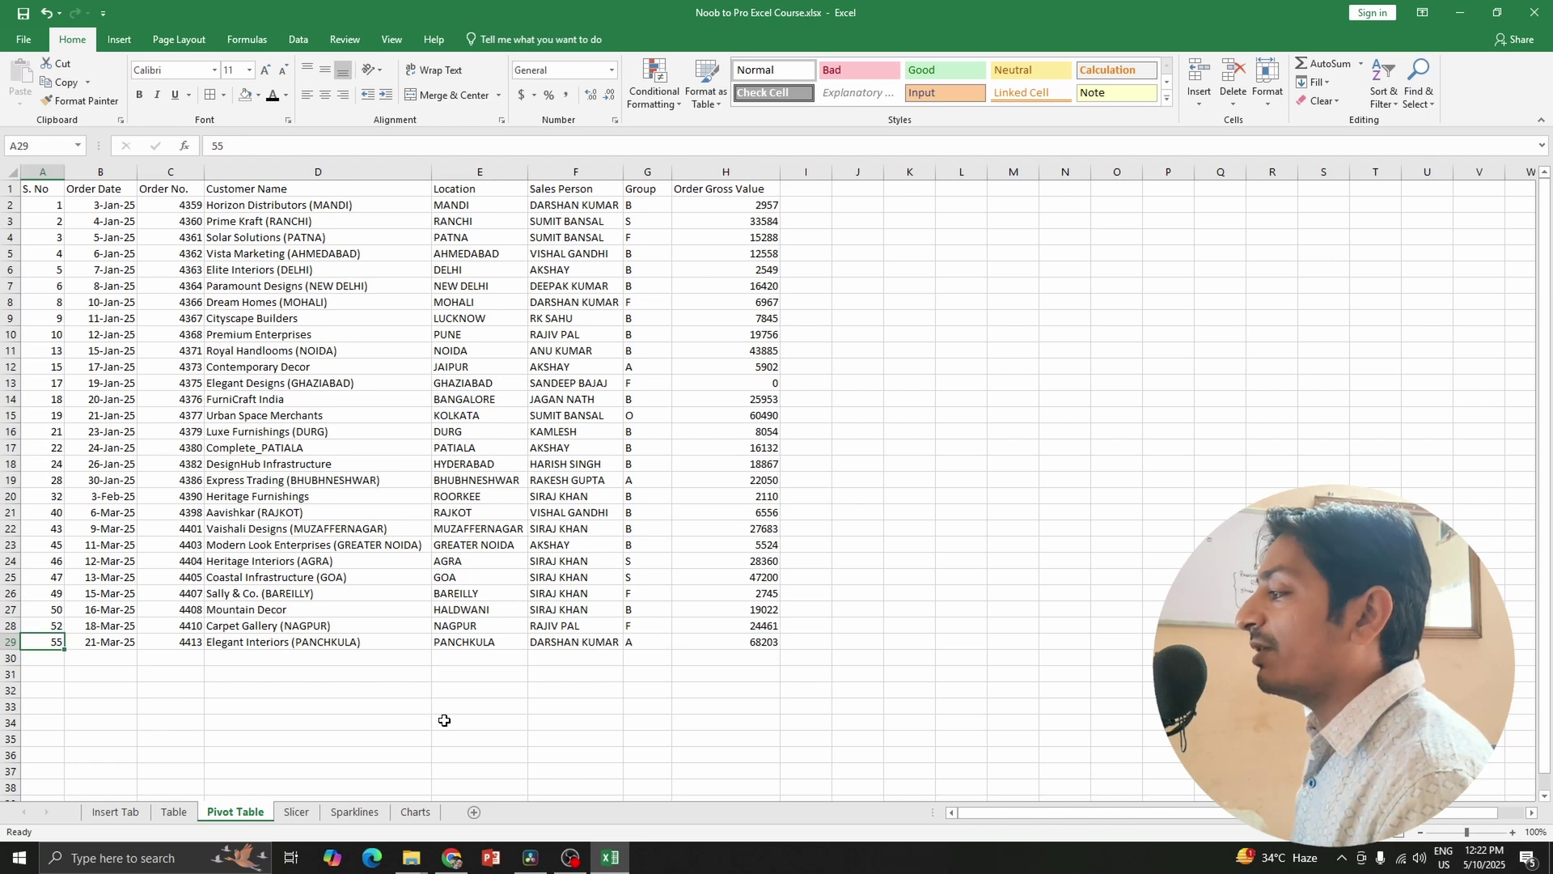
key(ctrl+Up)
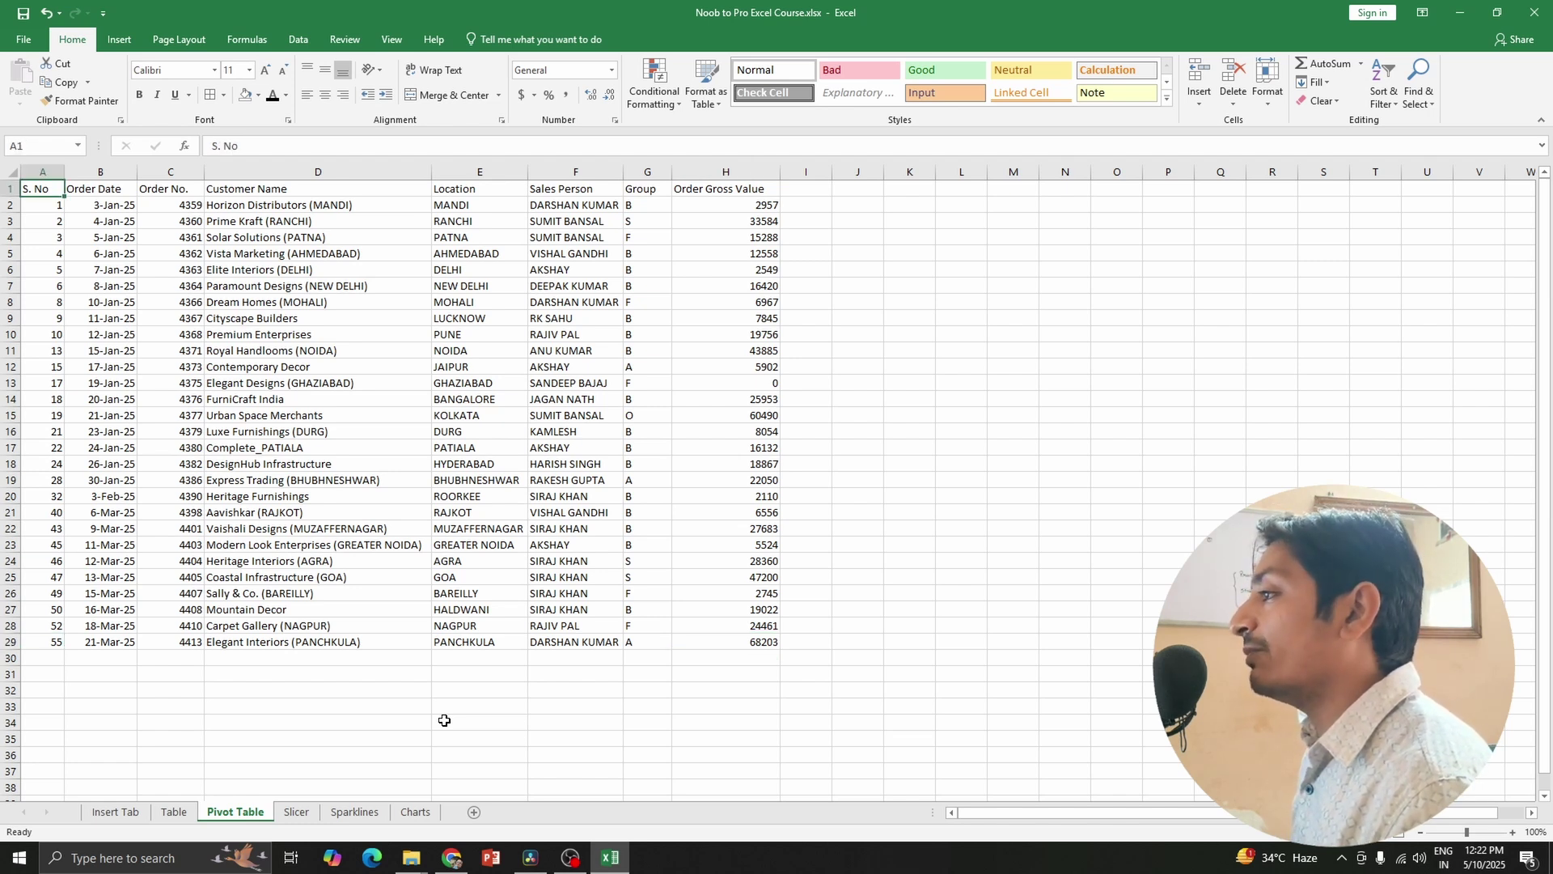
key(ctrl+shift+Right)
key(ctrl+shift+Down)
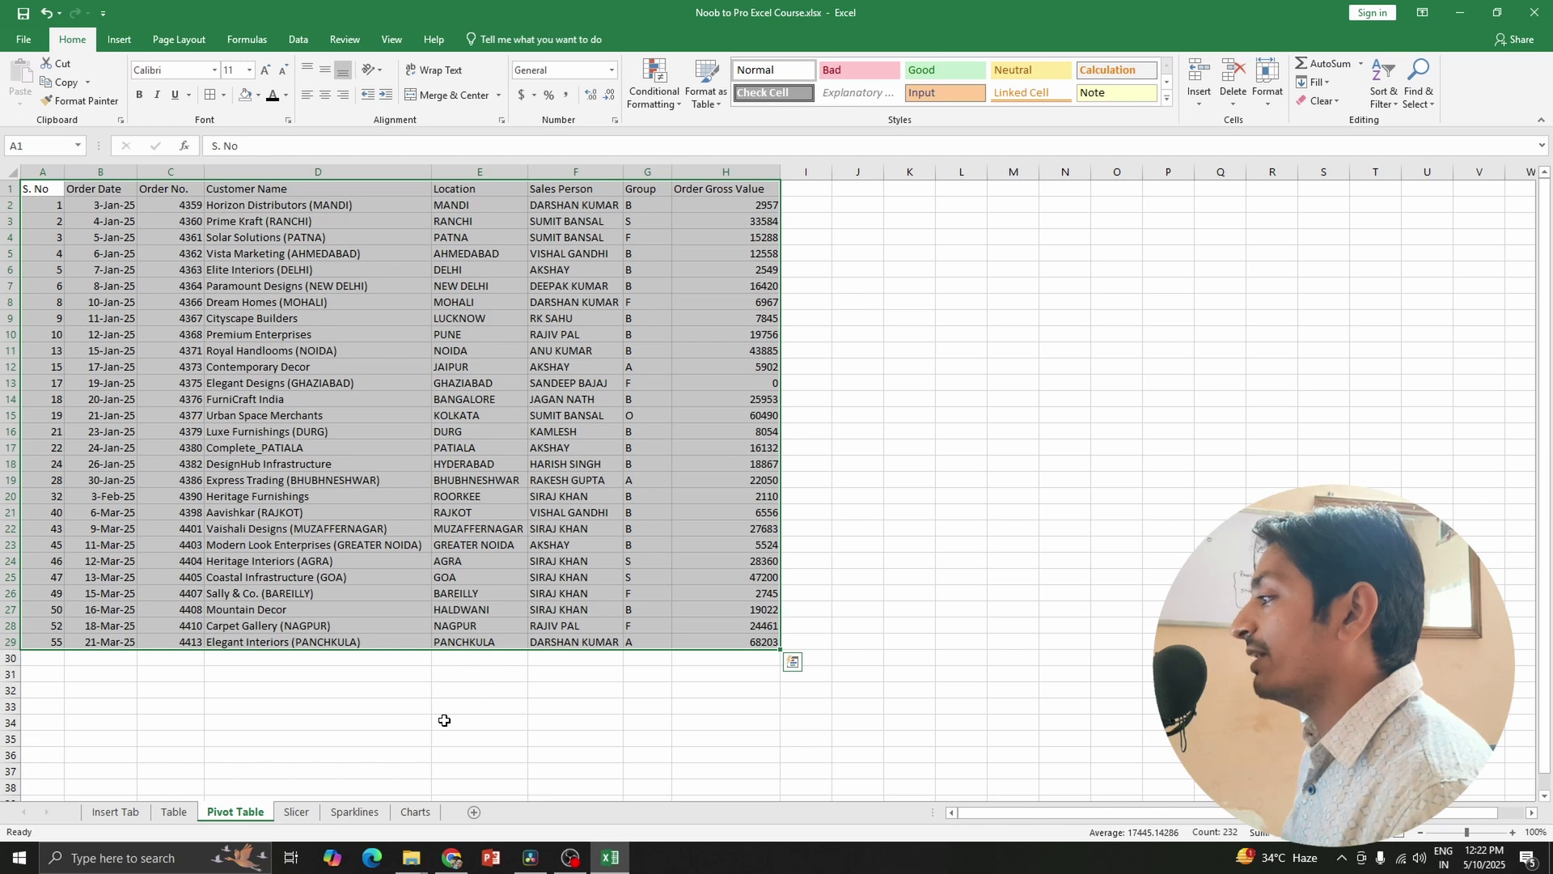
click(118, 40)
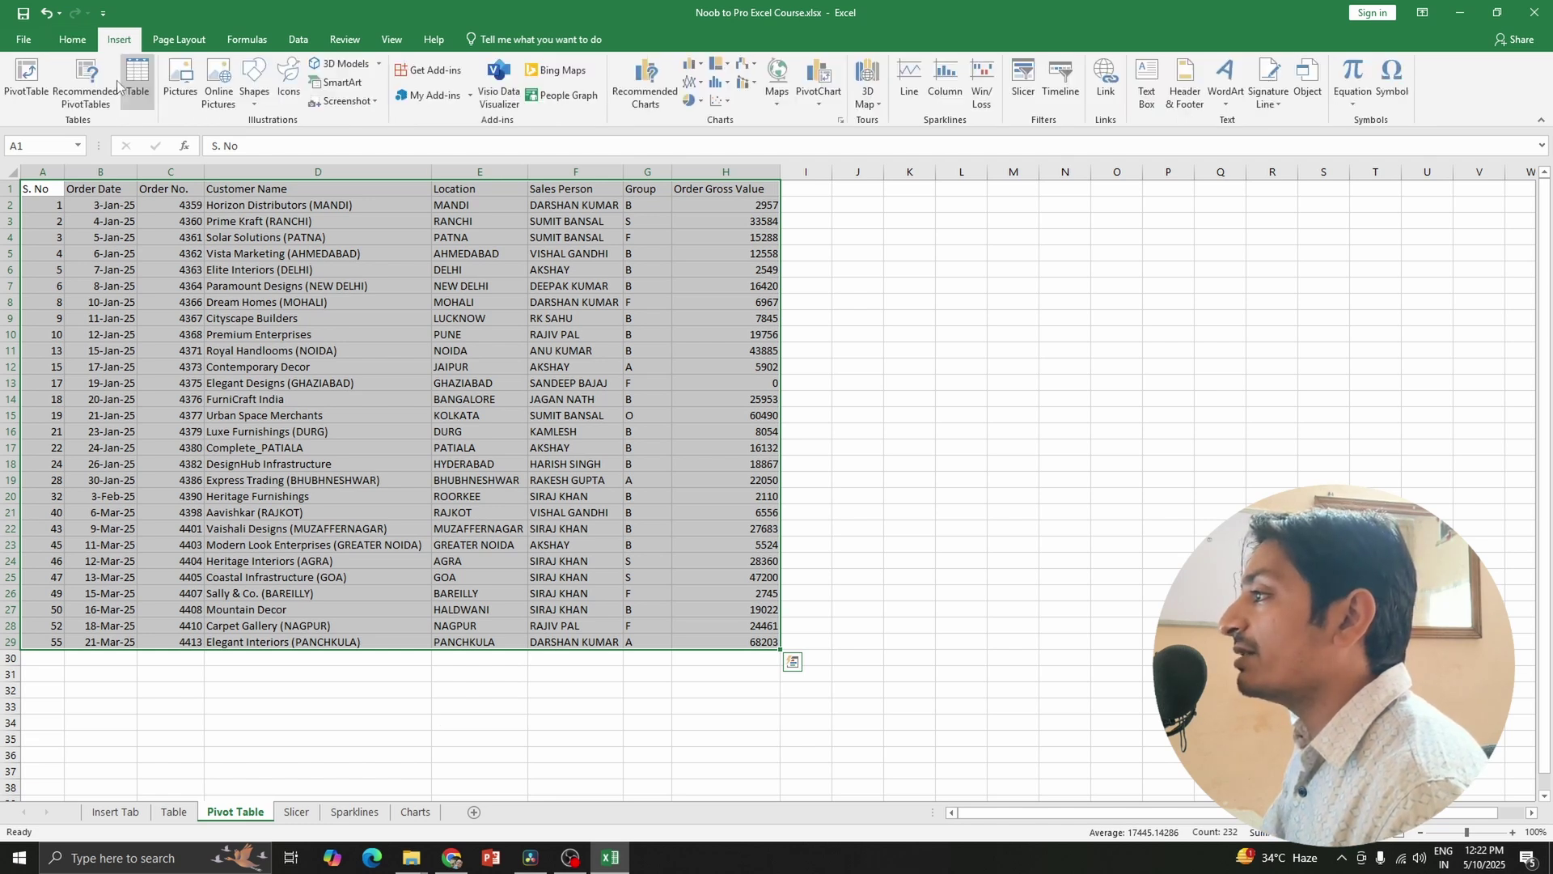
click(33, 81)
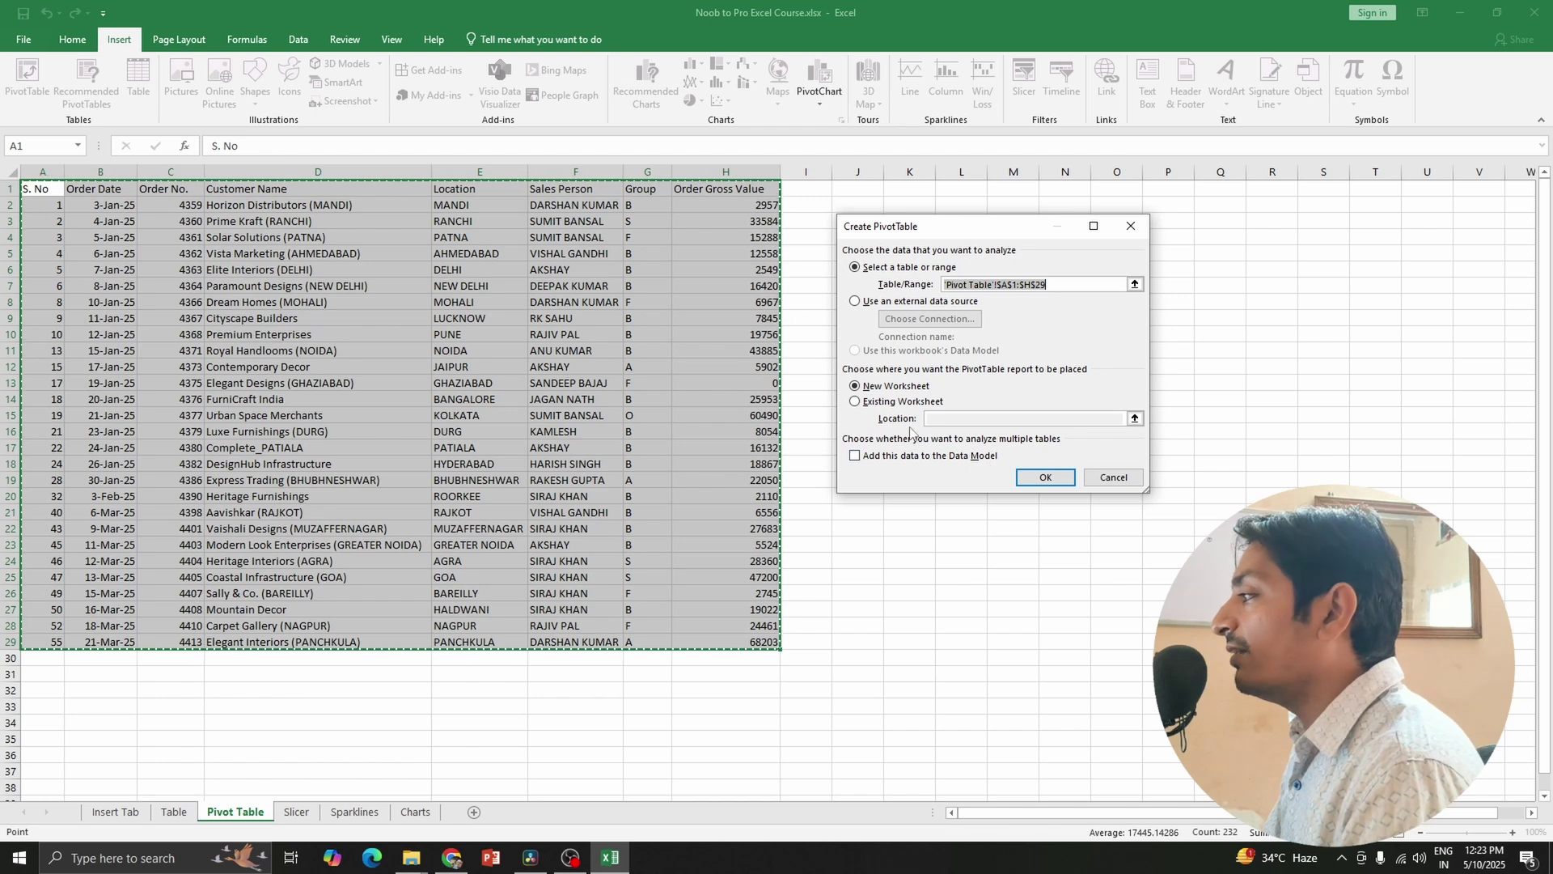
click(1044, 477)
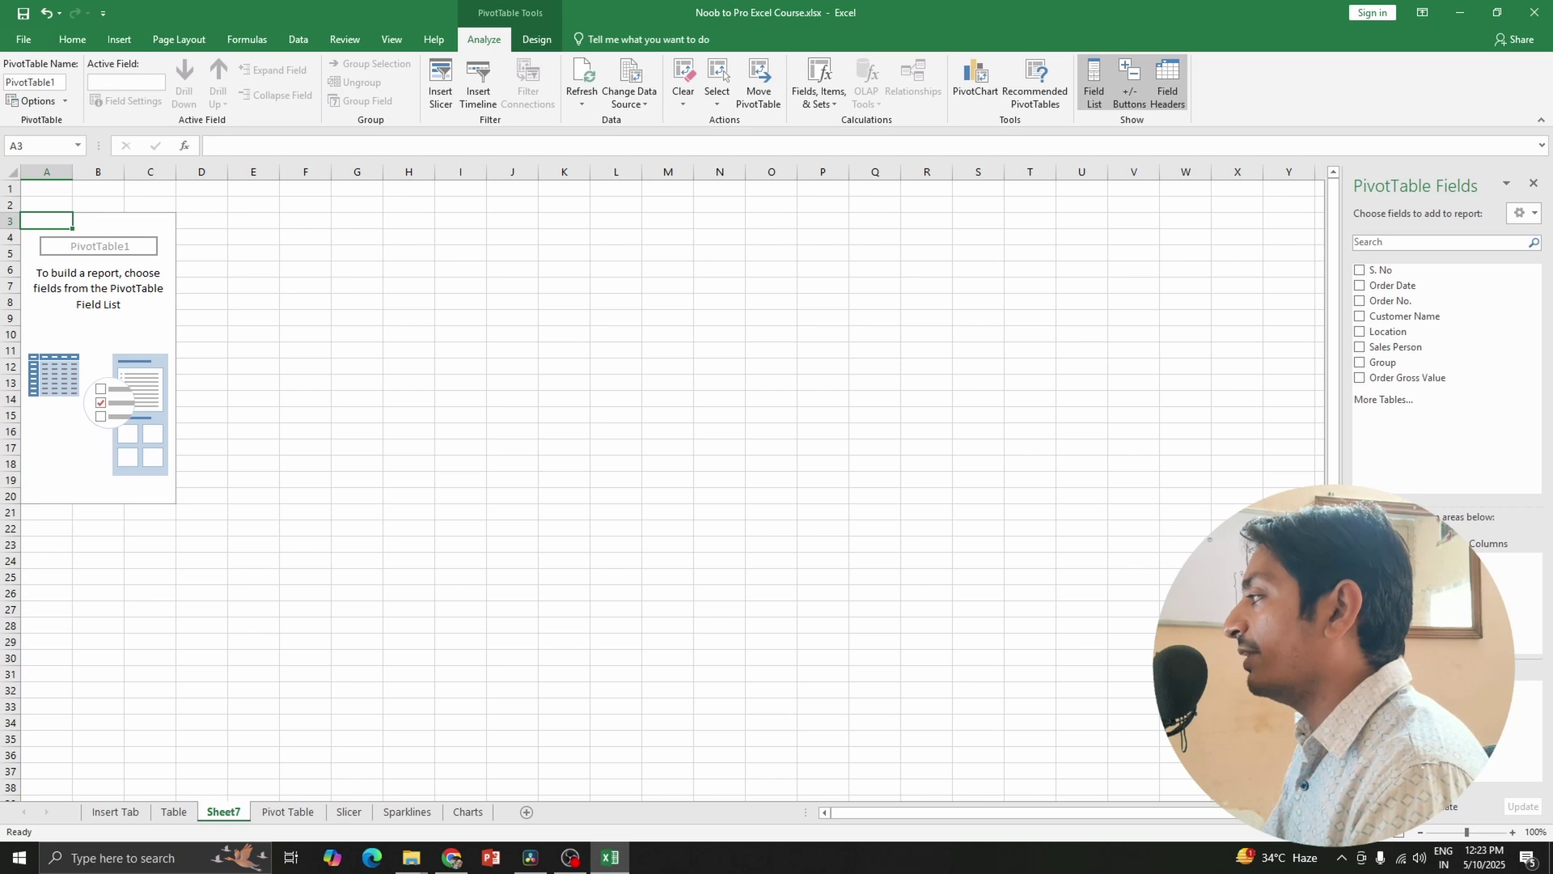
Lay out the PivotTable with Location as the report filter, Sales Person as rows and the sum of Order Gross Value as values.
drag(1389, 331, 1399, 600)
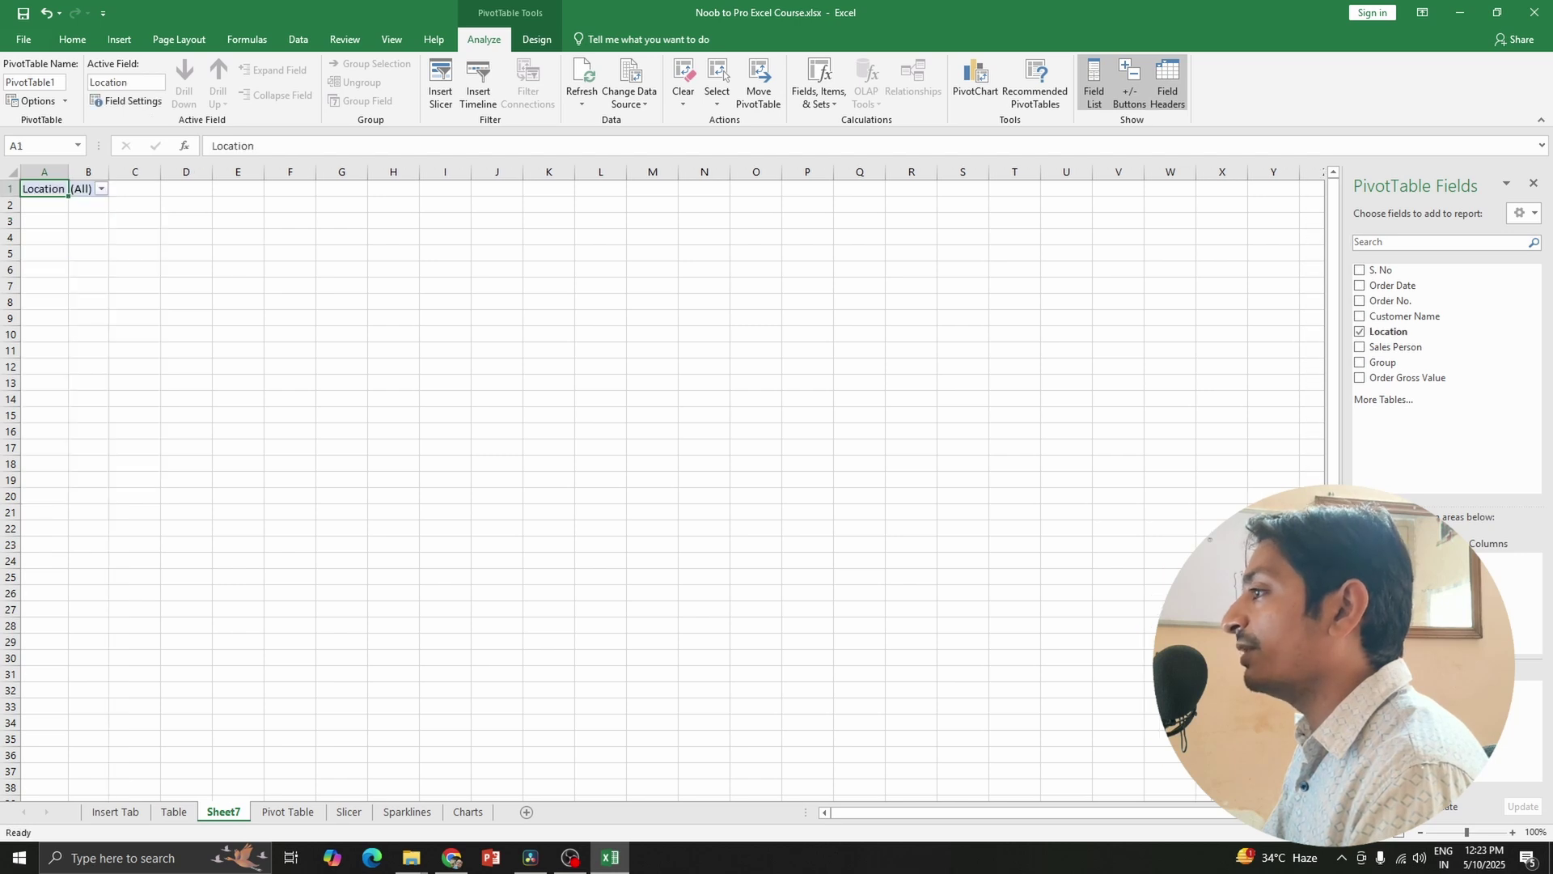
click(102, 189)
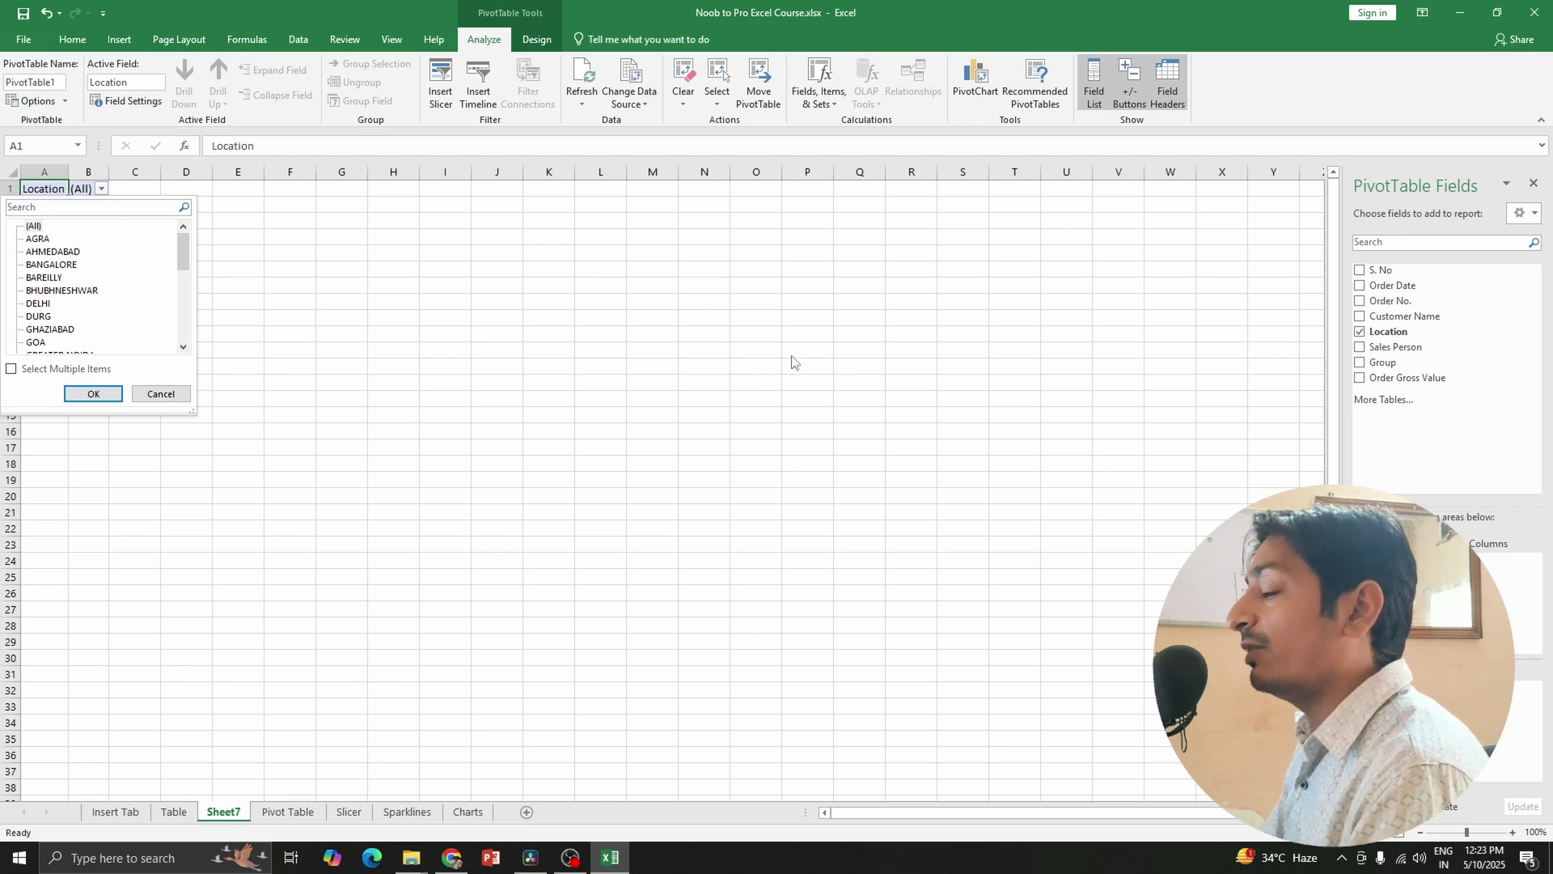
click(1411, 402)
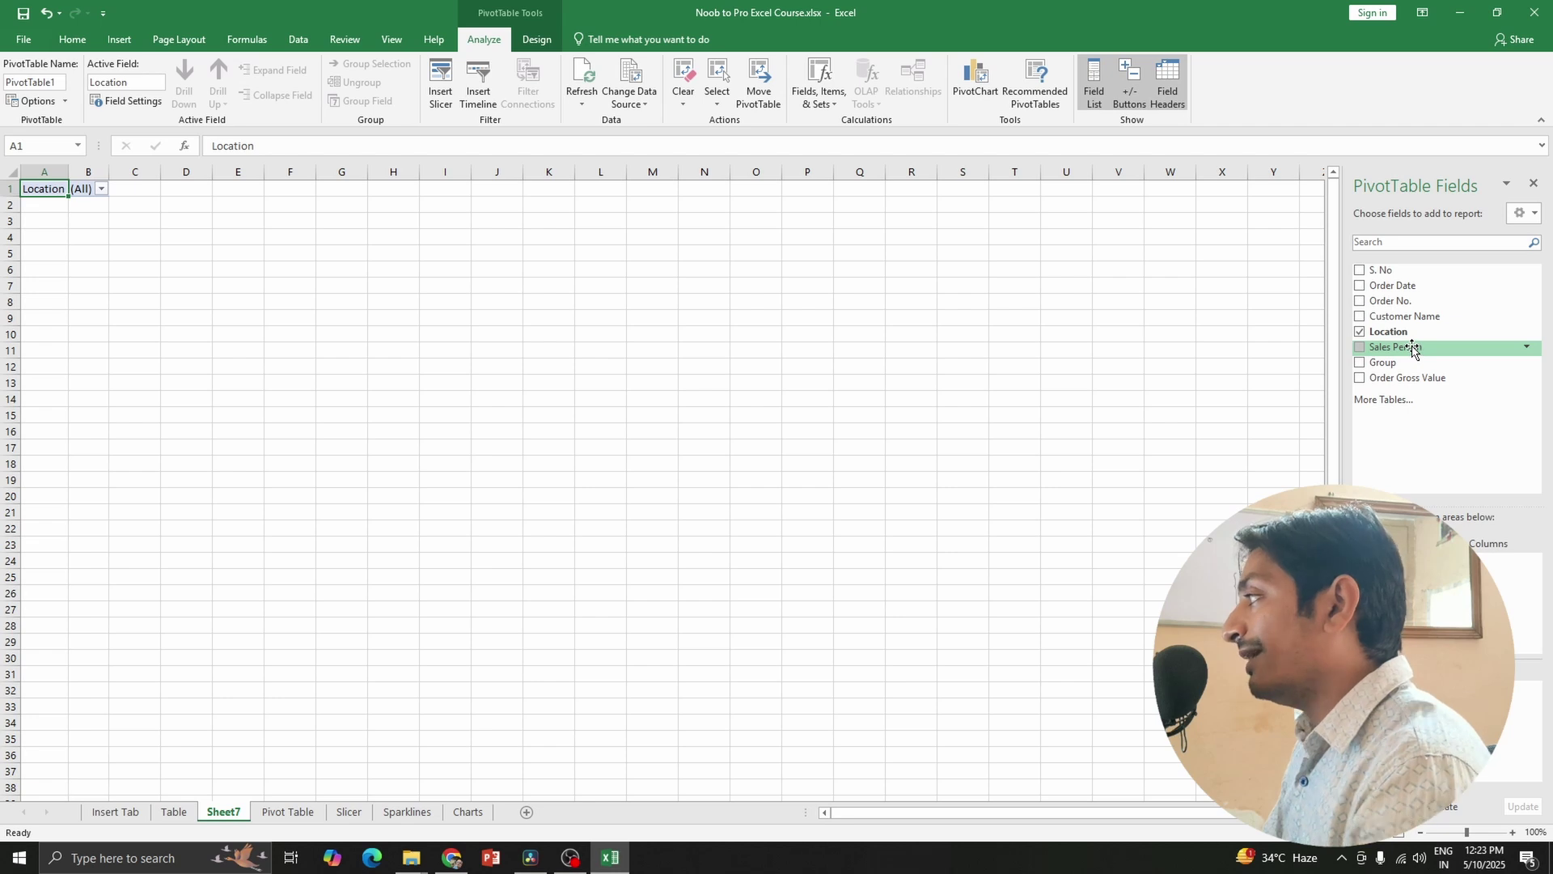
drag(1396, 347, 1400, 720)
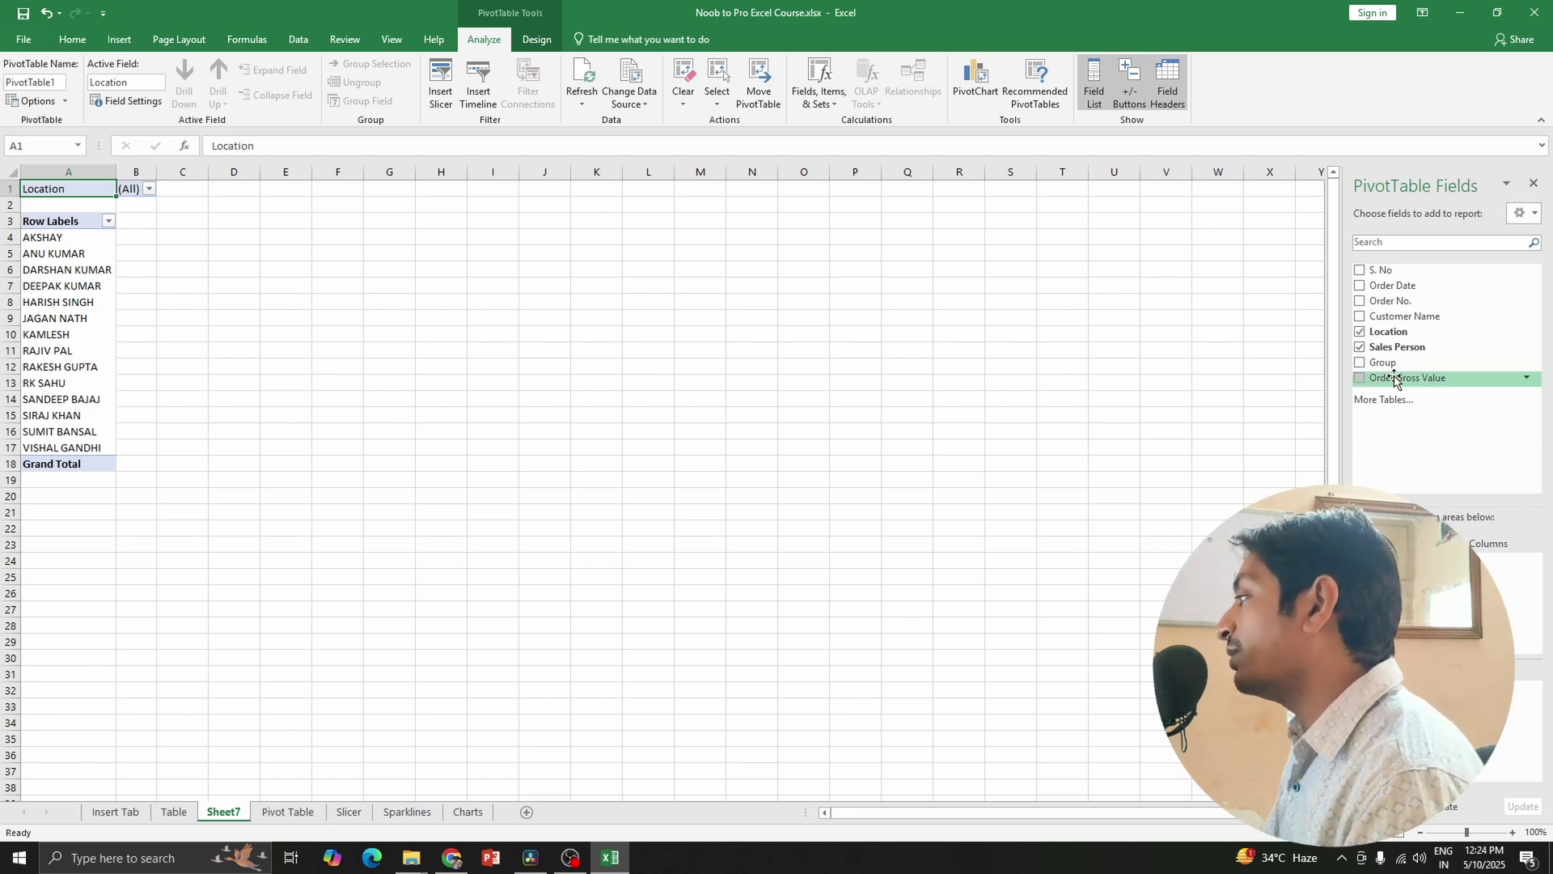
drag(1394, 380, 1511, 706)
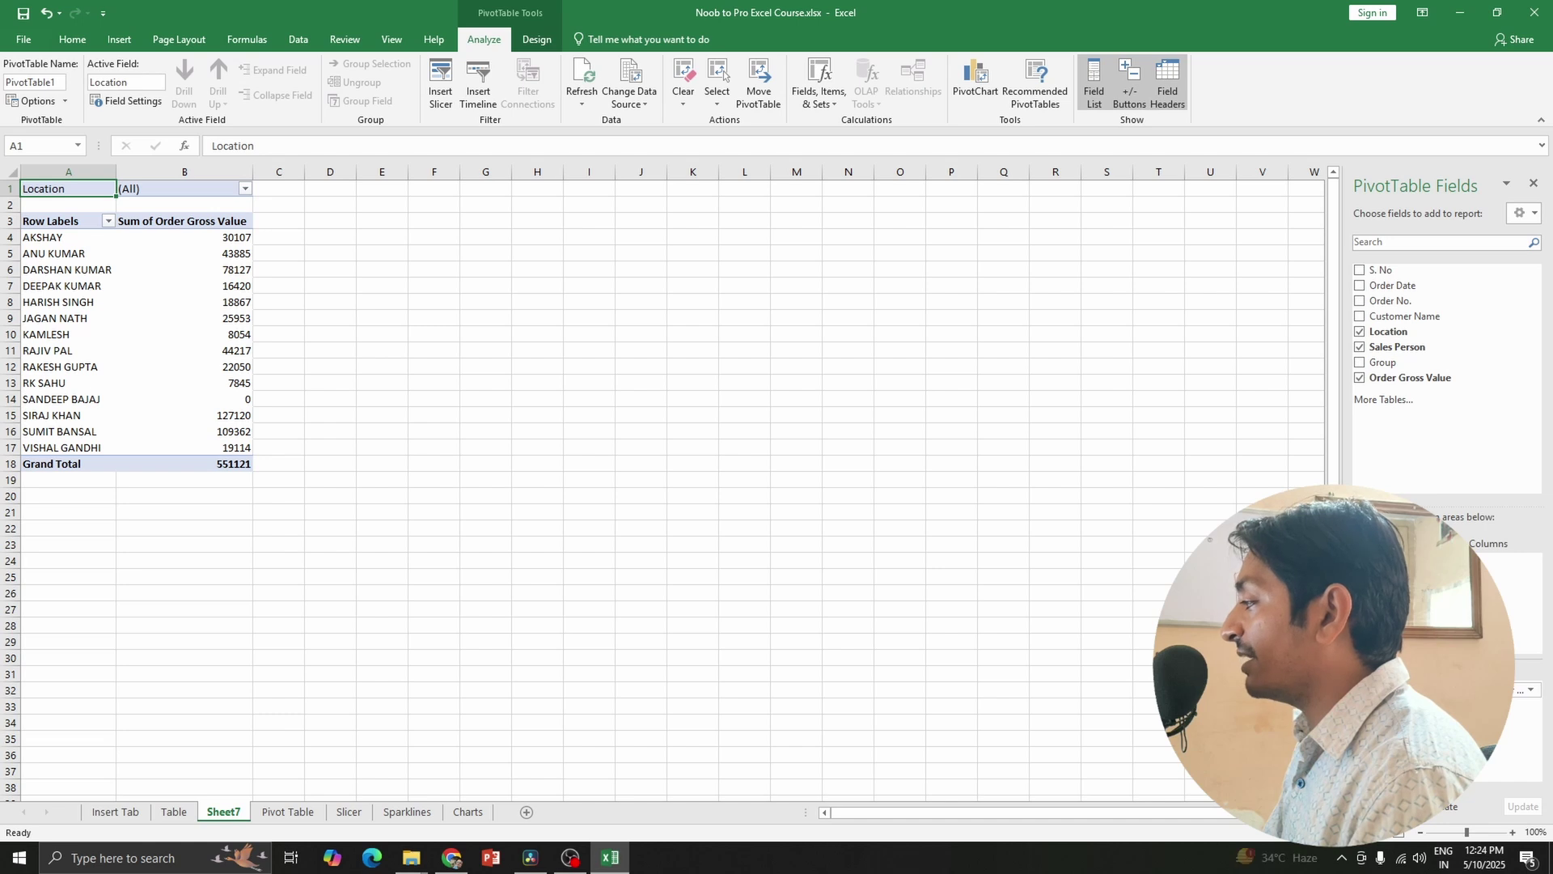
Move the Location field from the report filter to the rows, nested under Sales Person, and look through the result.
drag(1398, 560, 1398, 715)
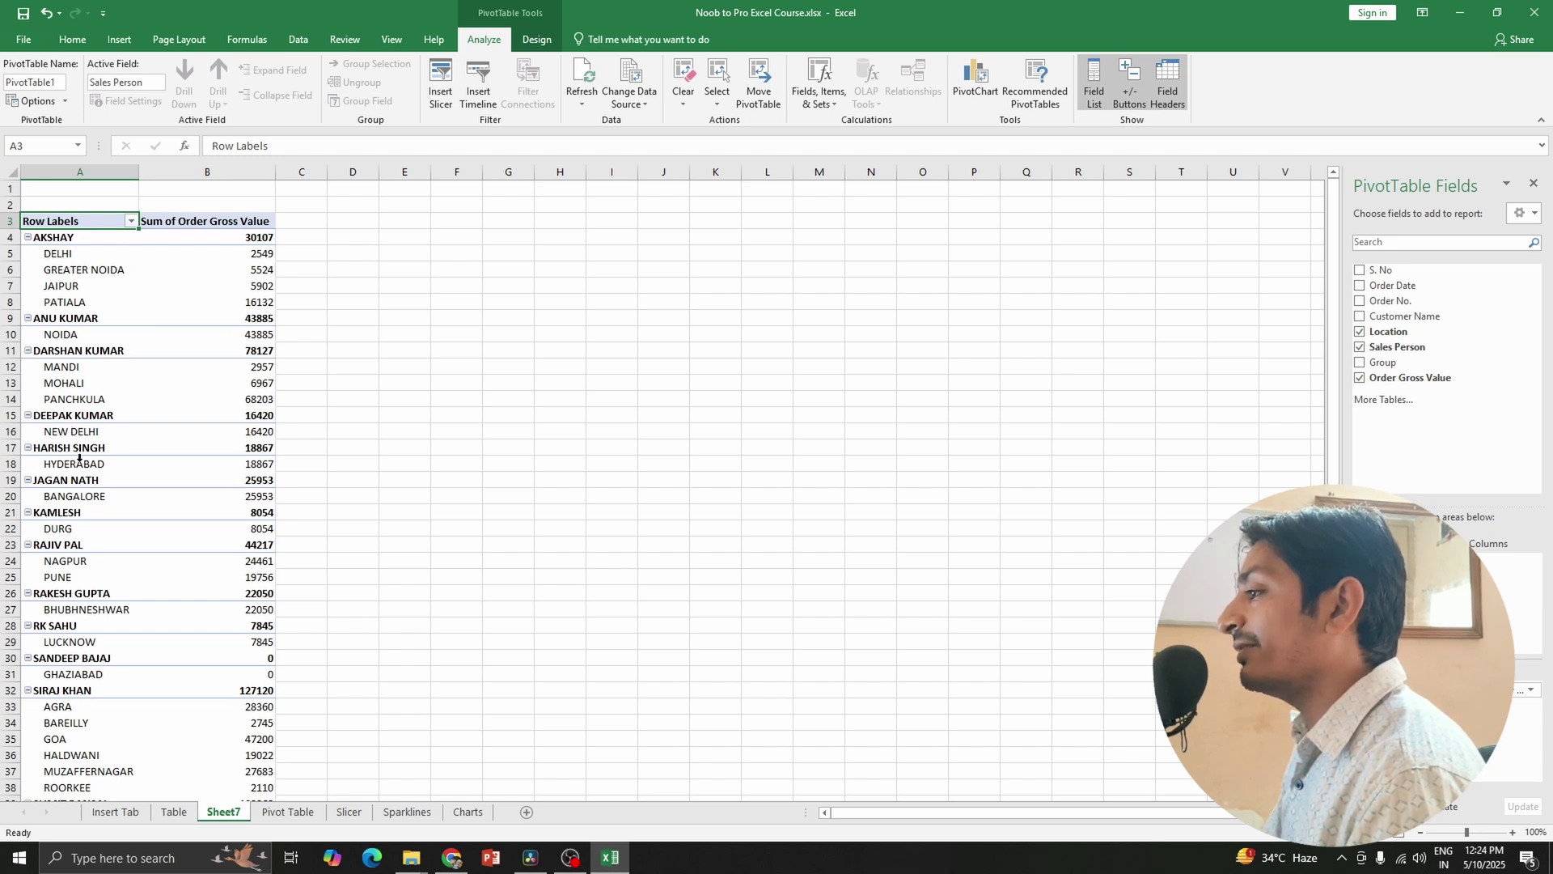
scroll(114, 667, down, 3)
scroll(121, 664, up, 3)
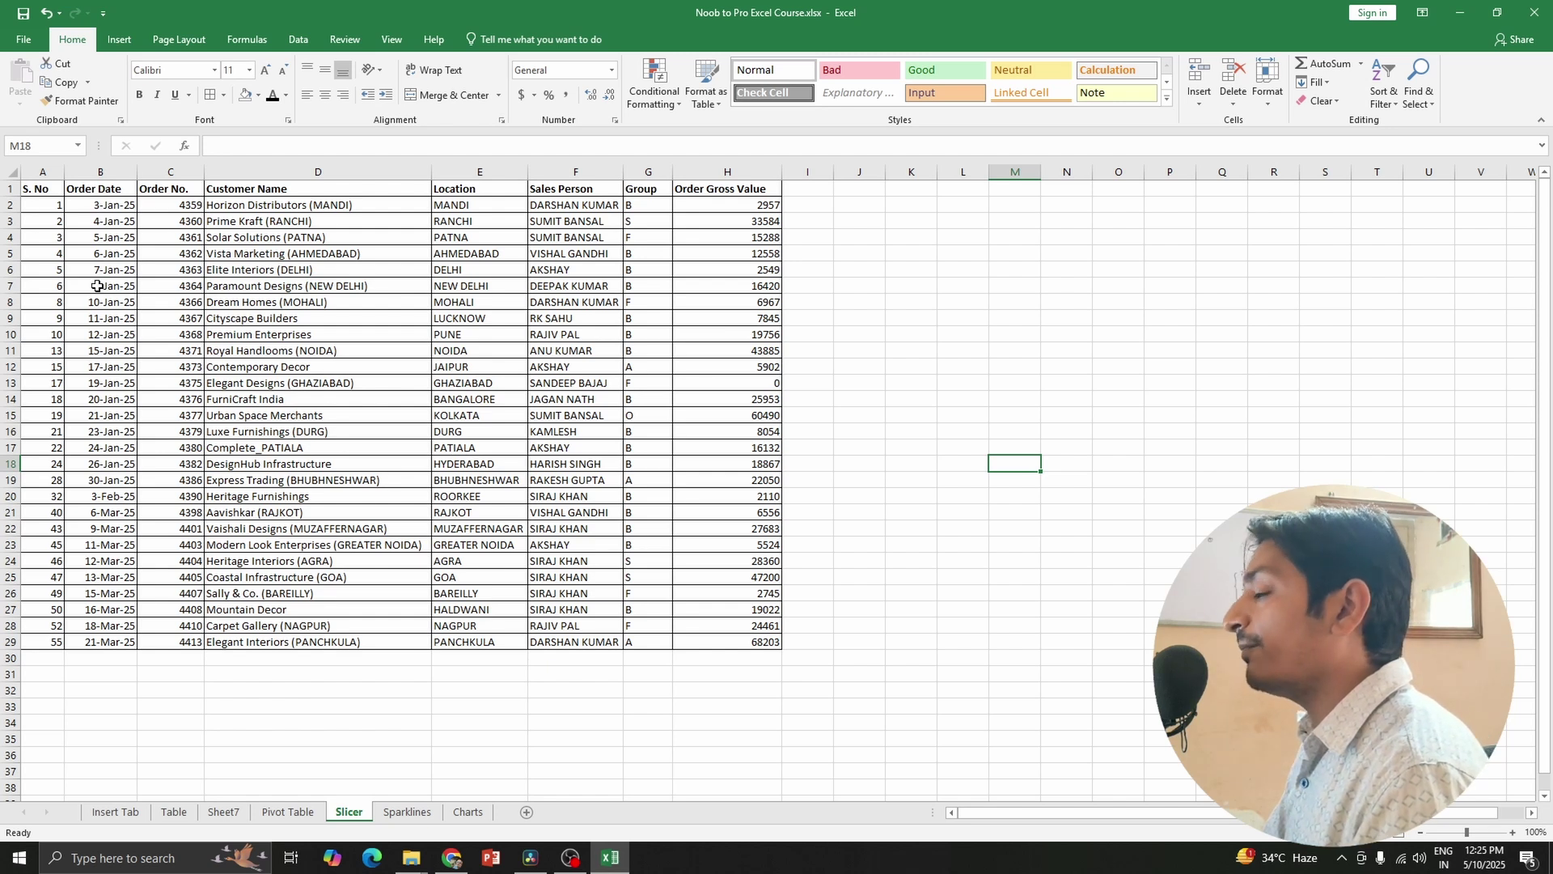
Convert the order data A1:H29 on the Slicer sheet into a table with headers.
click(32, 191)
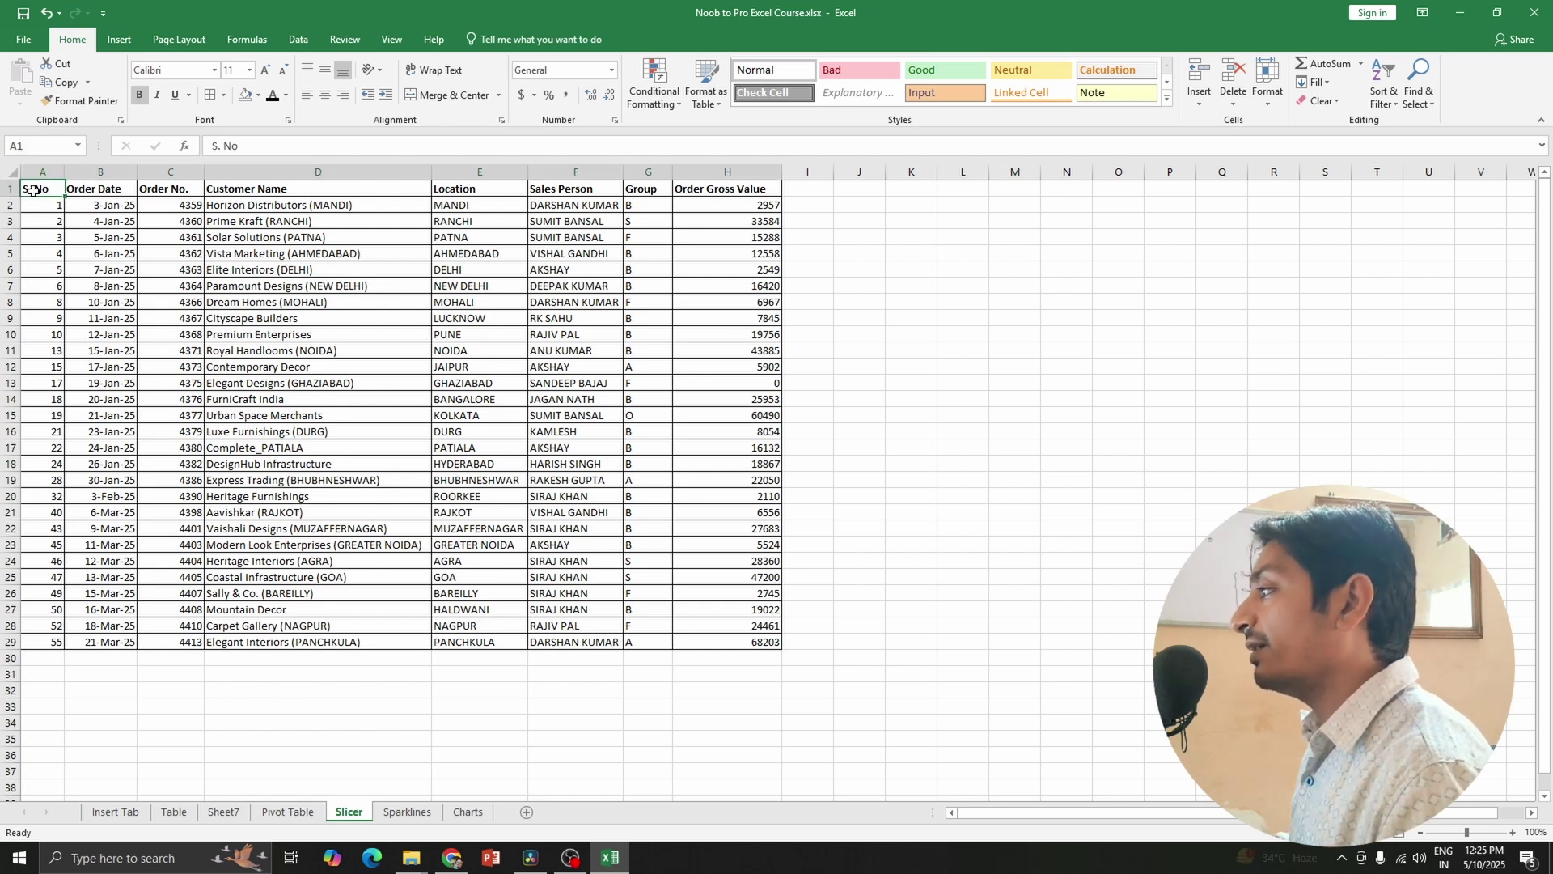
key(ctrl+a)
click(118, 38)
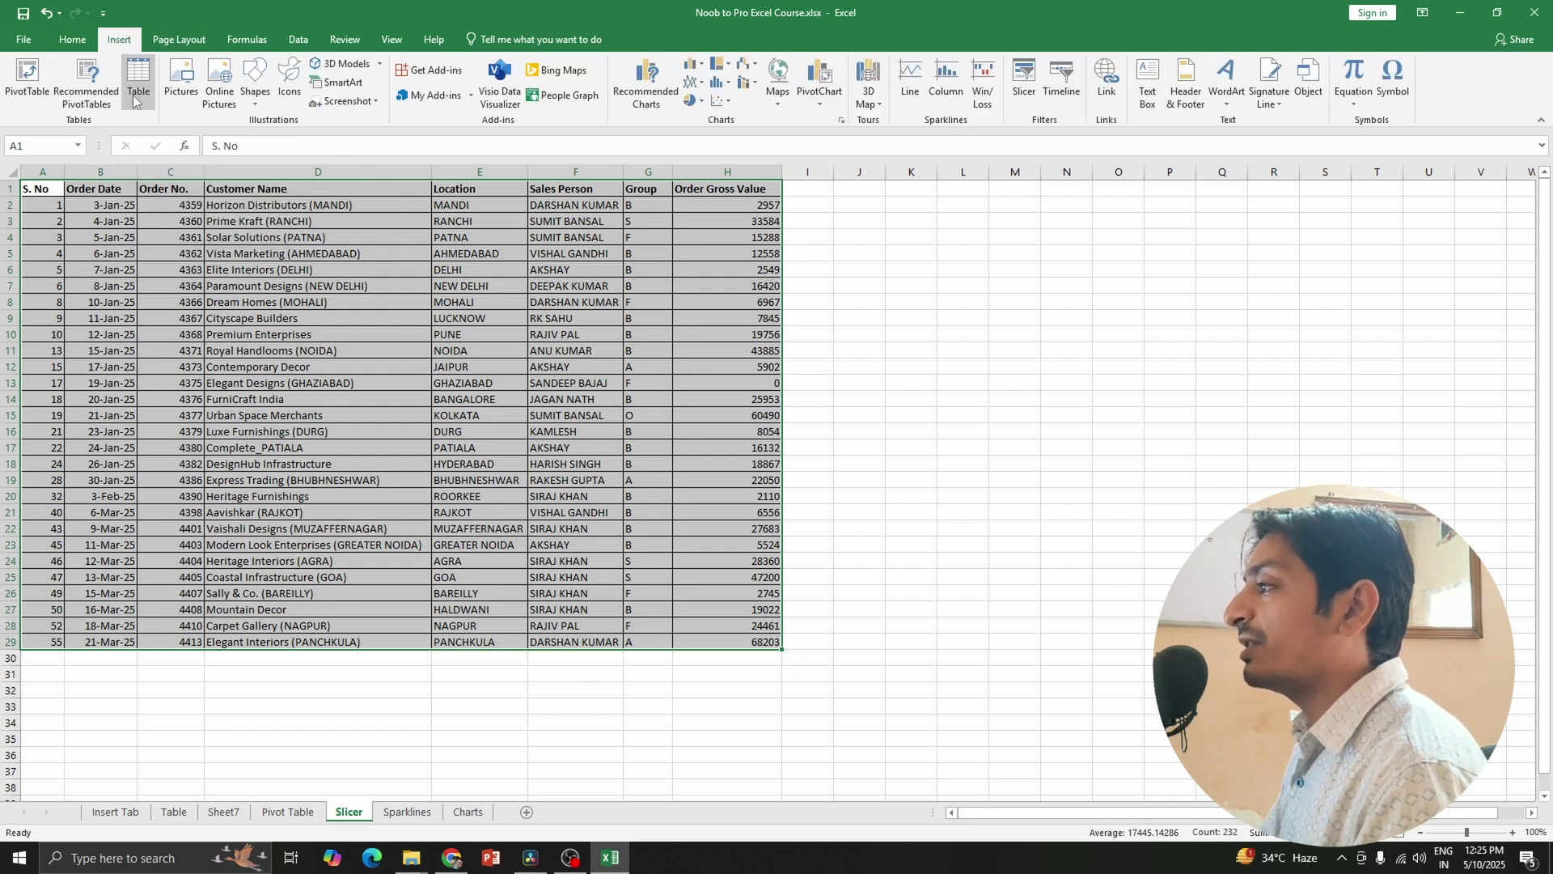
click(135, 85)
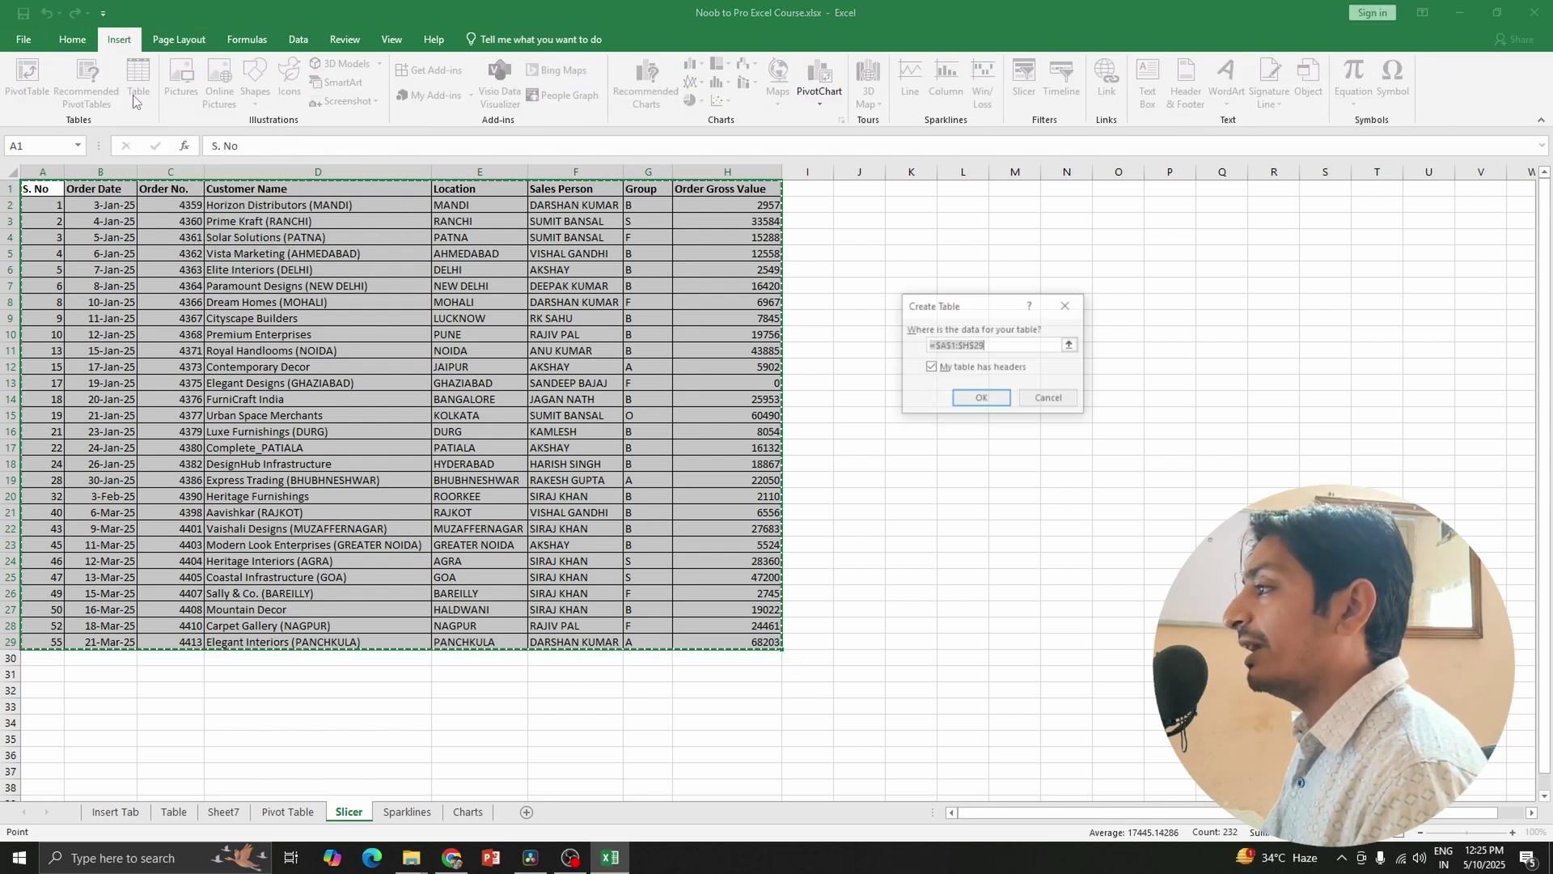
click(984, 400)
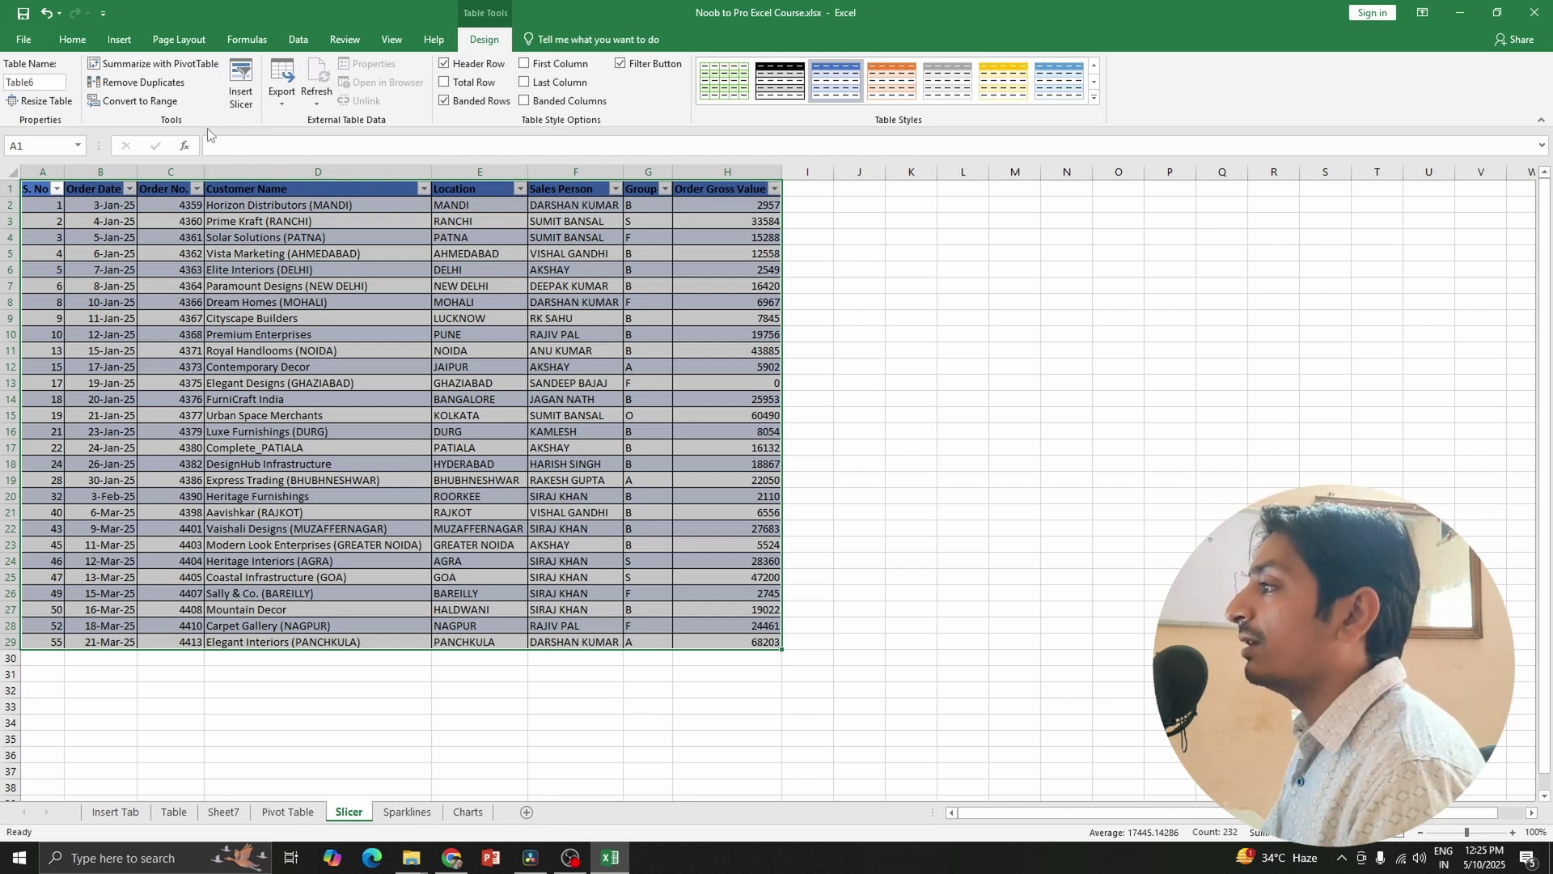
Insert a slicer for the Sales Person field and place it beside the table around columns J to L.
click(242, 85)
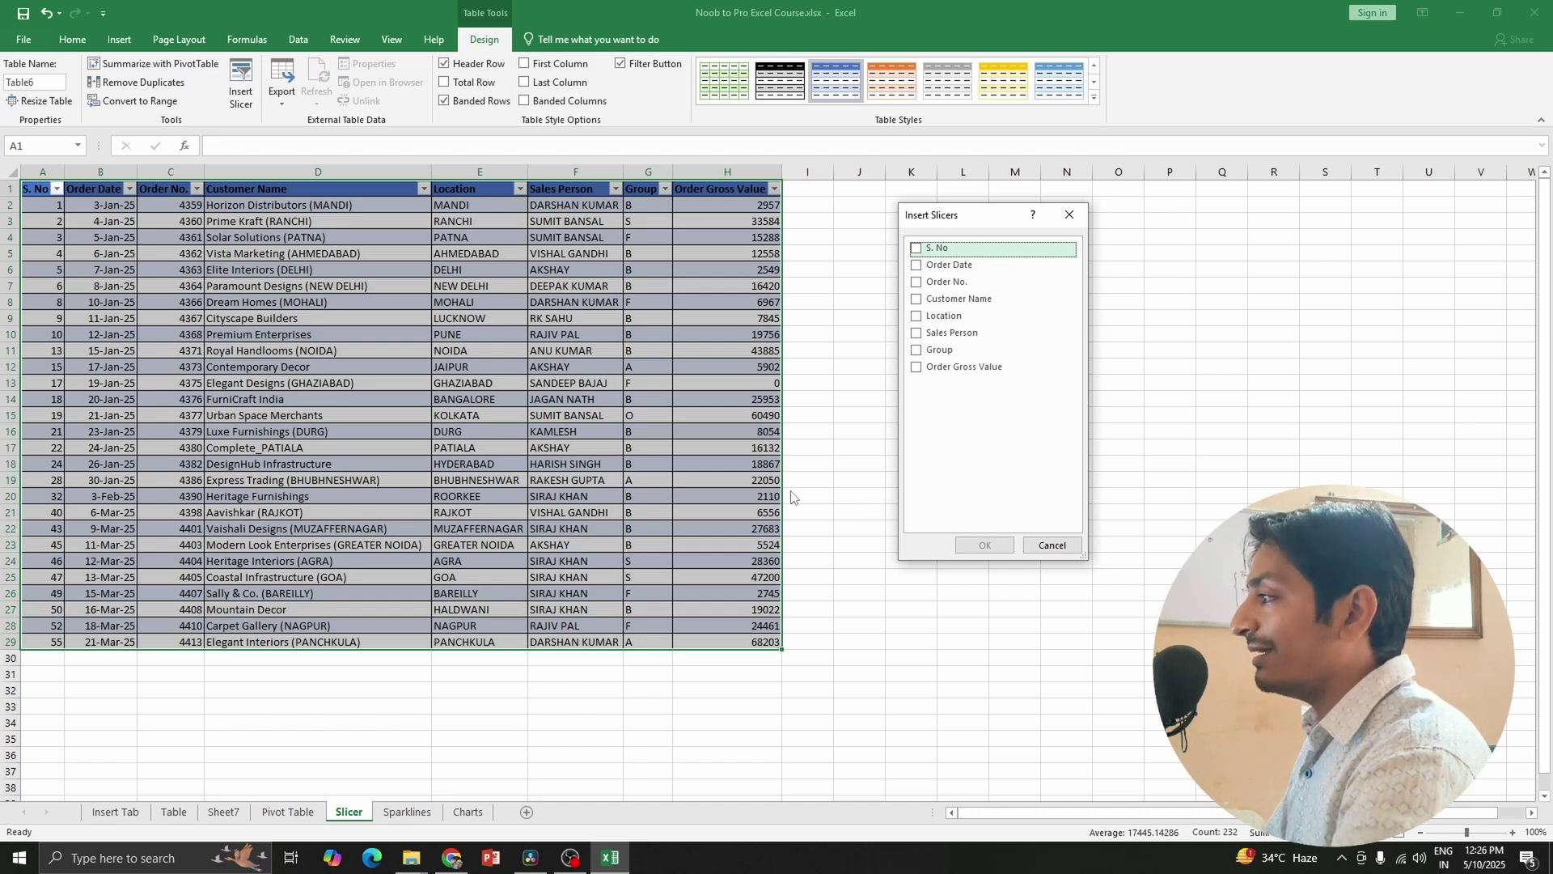
click(925, 337)
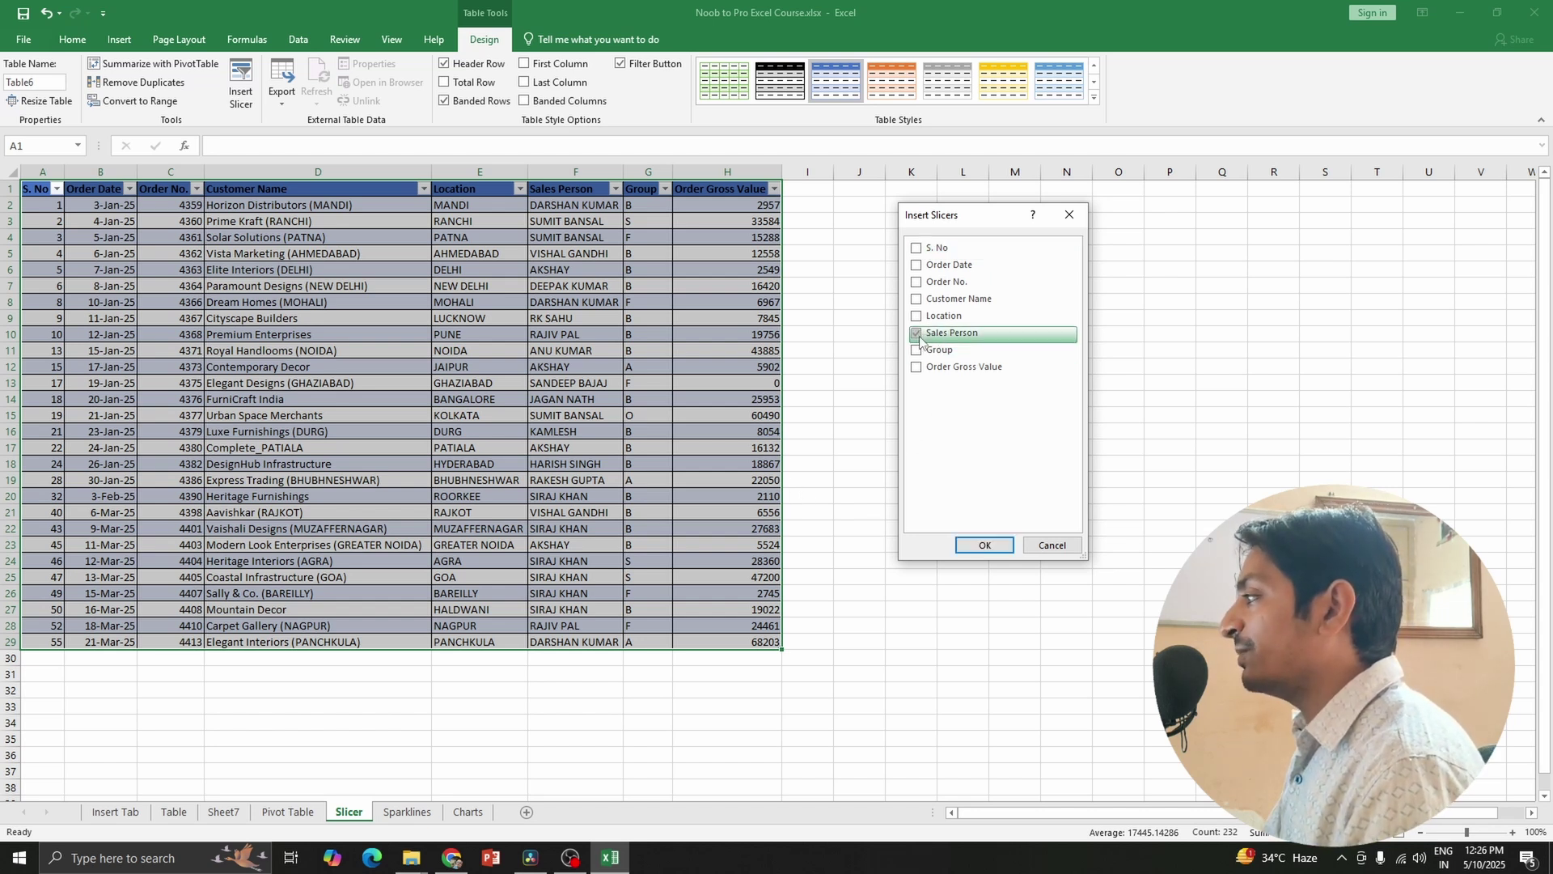
click(980, 545)
drag(794, 399, 942, 219)
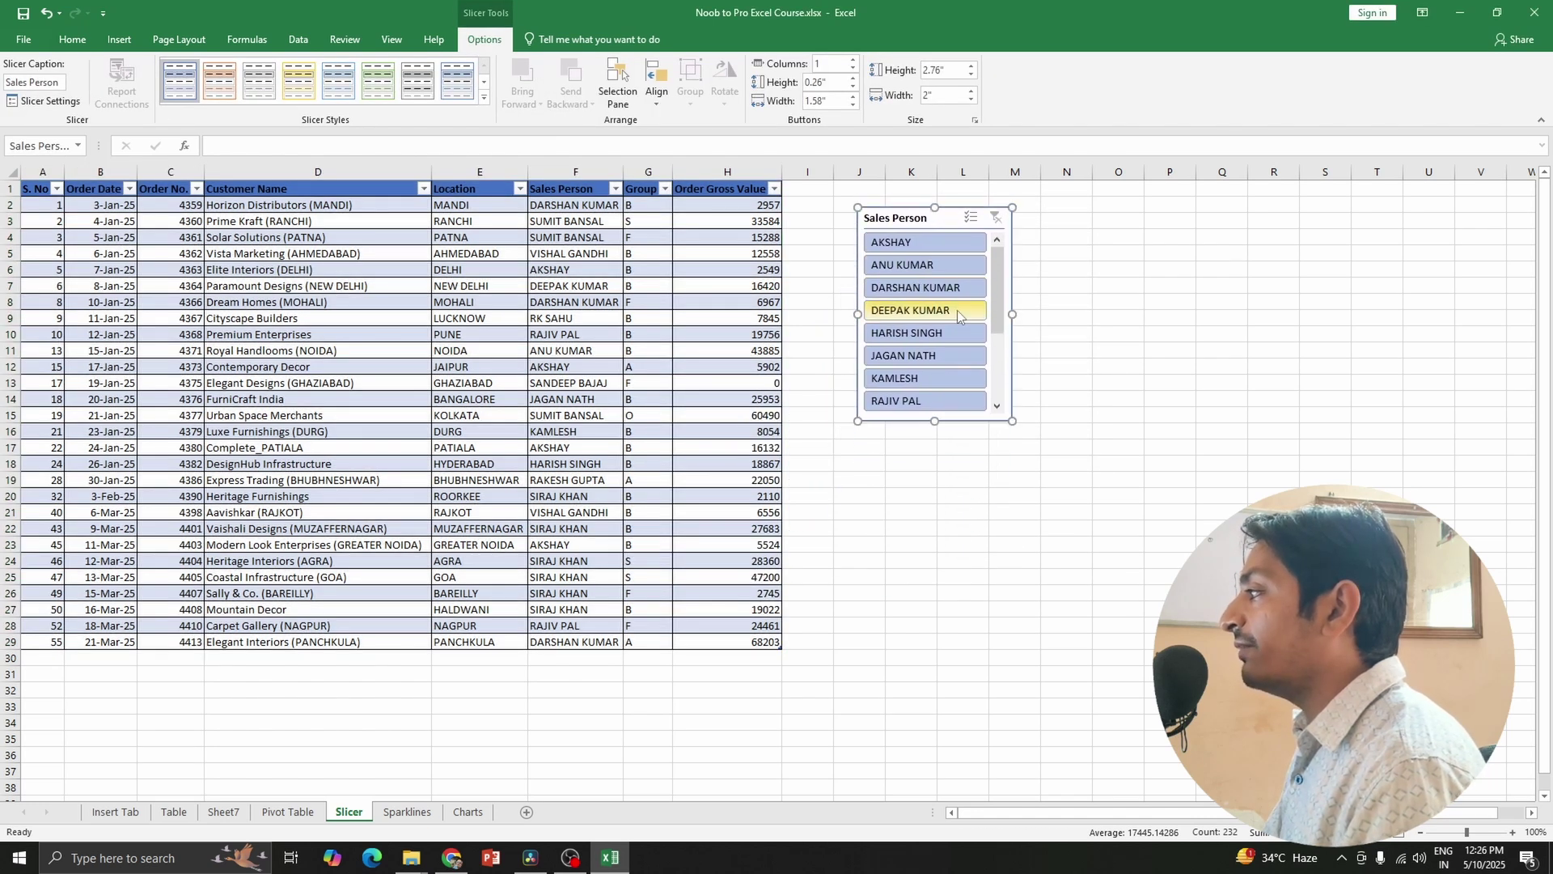
Look through the Sales Person slicer's entries and the filter list of the table's Sales Person column.
scroll(958, 309, down, 3)
scroll(930, 356, up, 3)
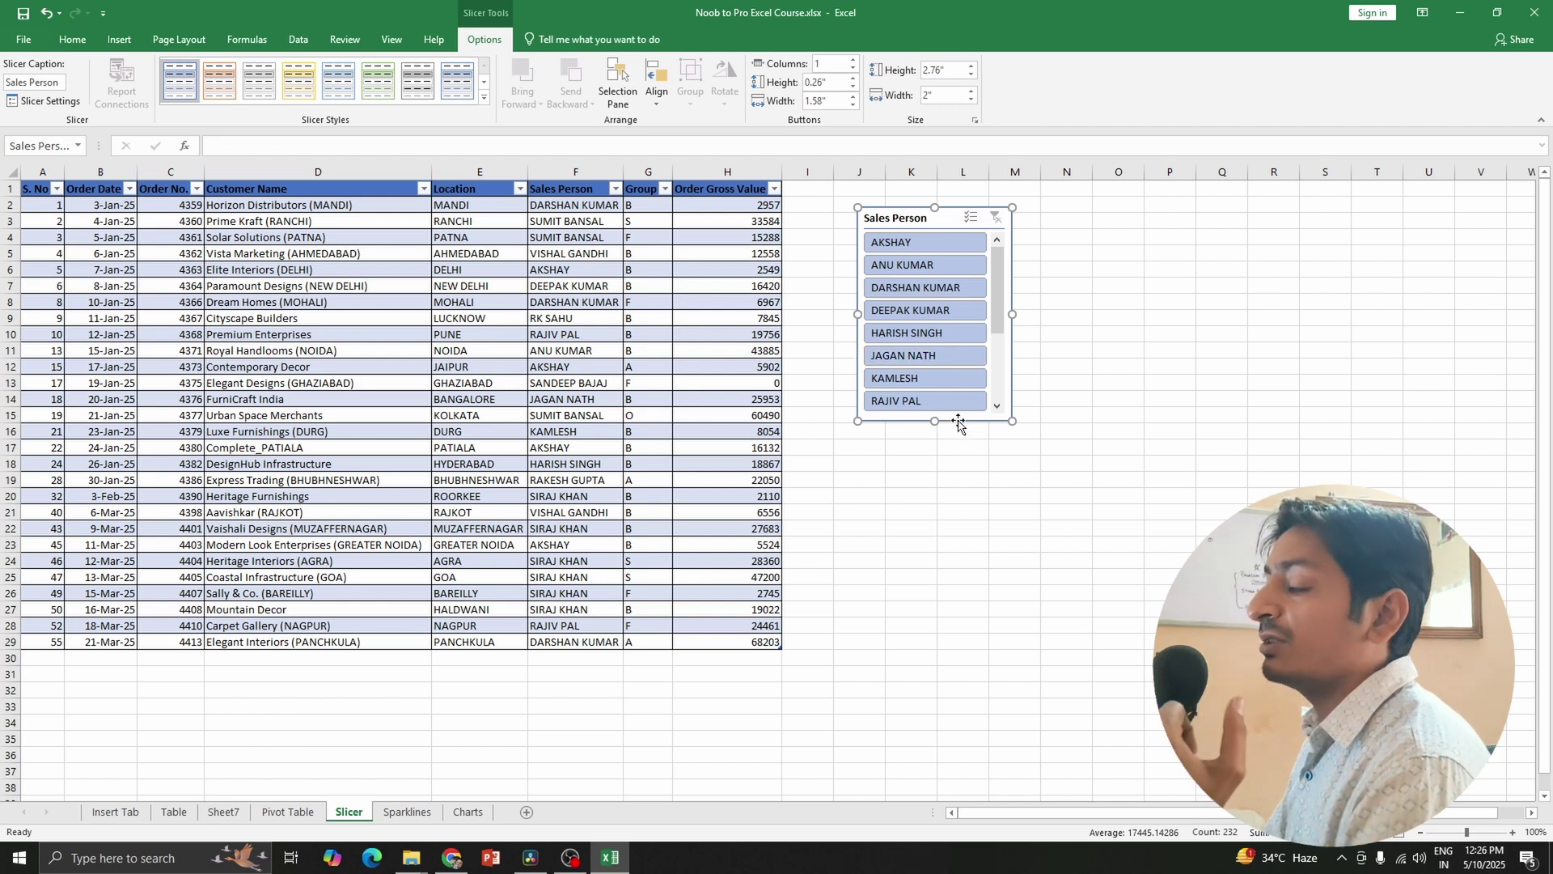
click(614, 191)
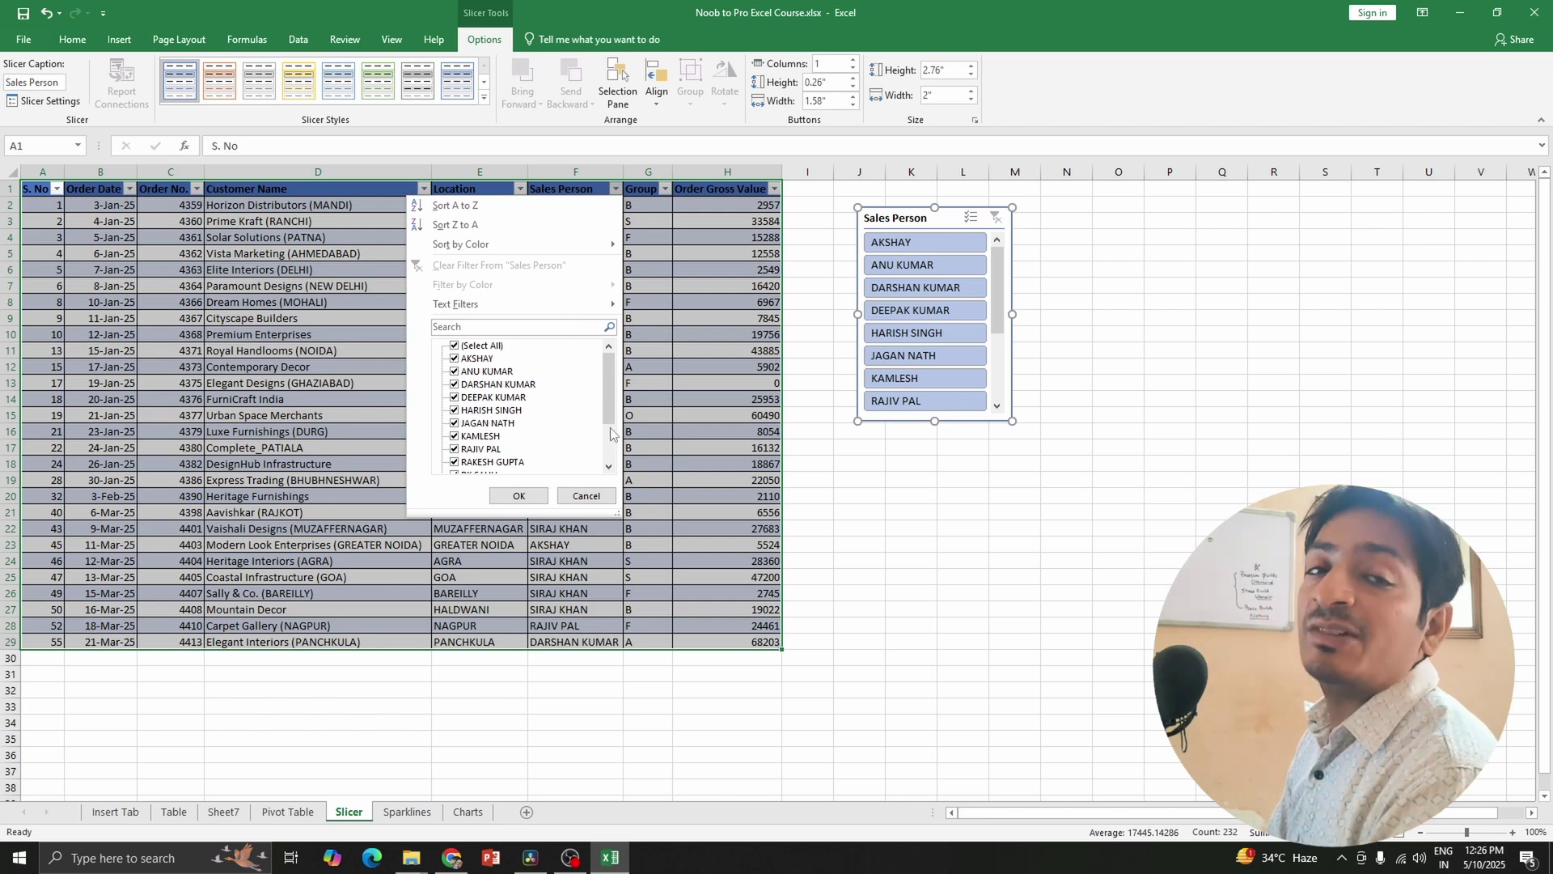
key(Escape)
Filter the table by the first eight sales persons one at a time with the Sales Person slicer, and clear the filter.
click(890, 242)
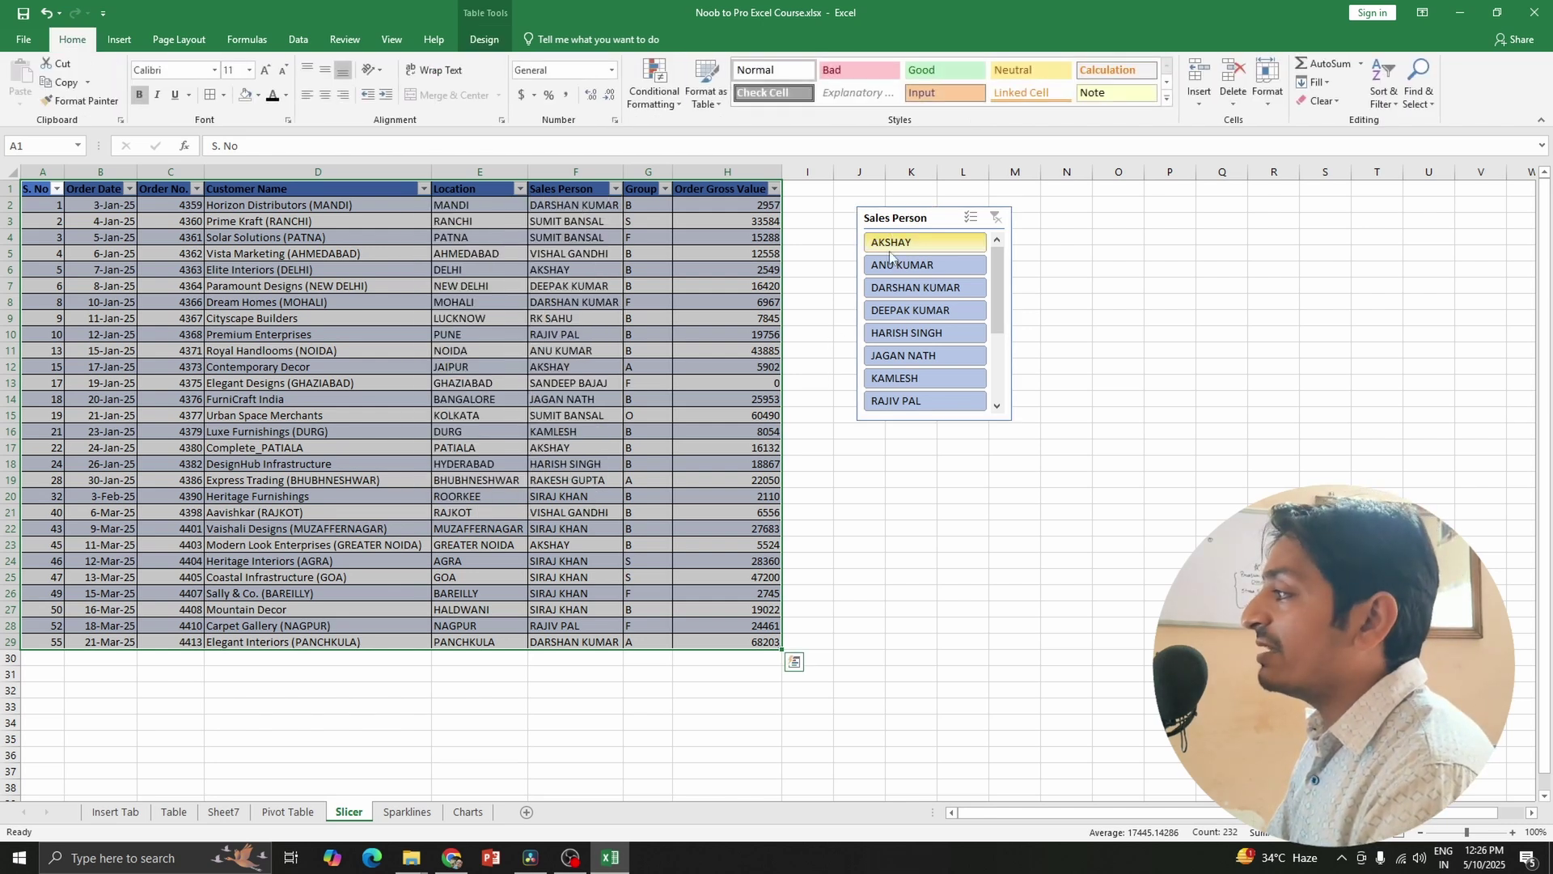
click(890, 267)
click(889, 290)
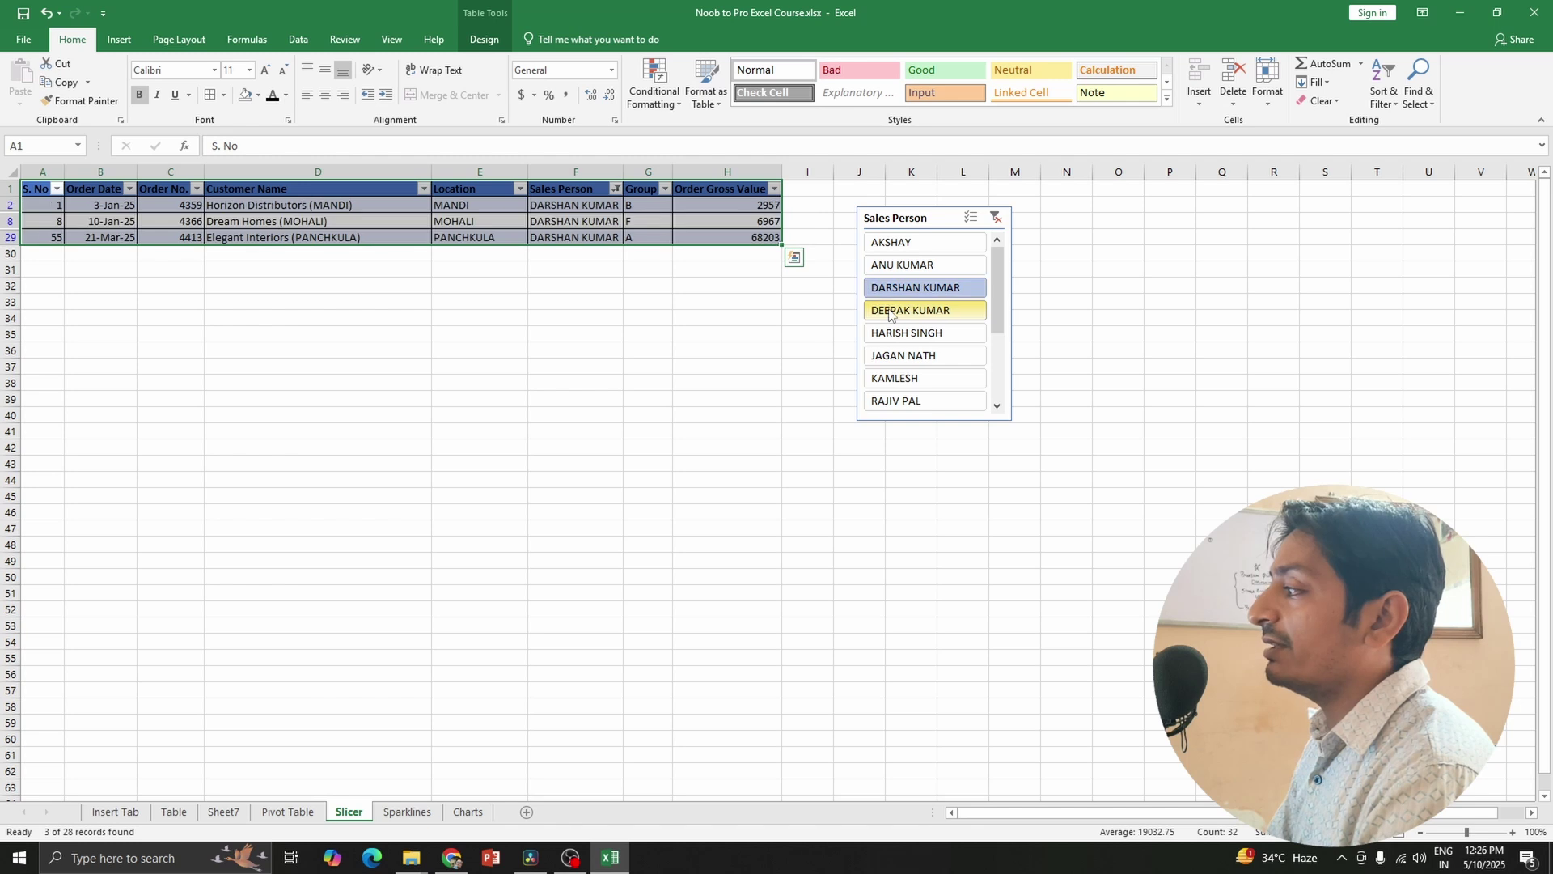
click(890, 313)
click(890, 335)
click(890, 357)
click(890, 380)
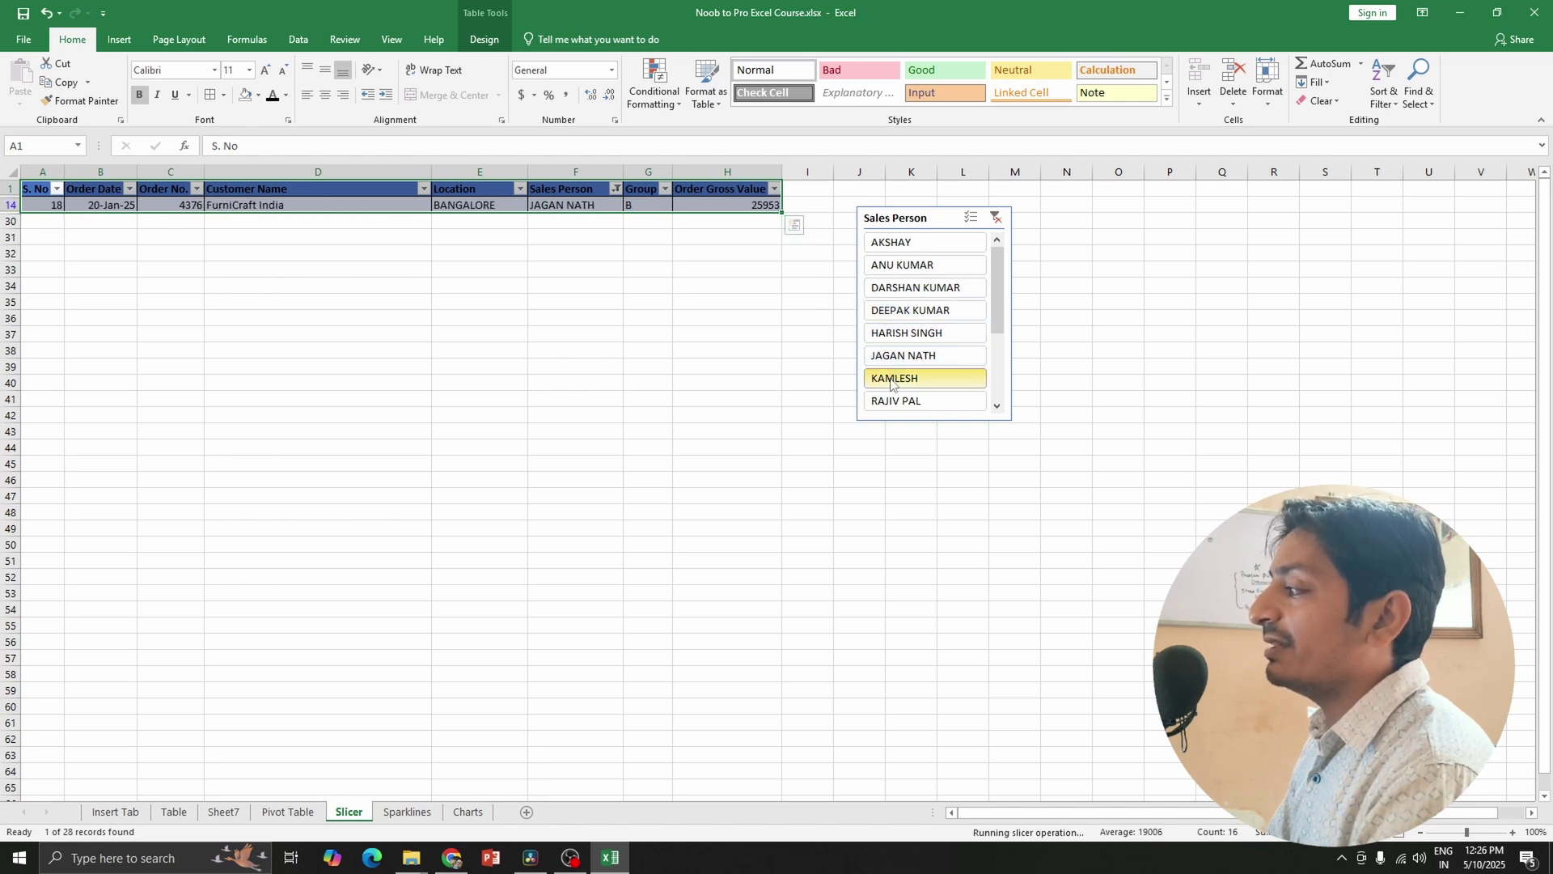
click(890, 402)
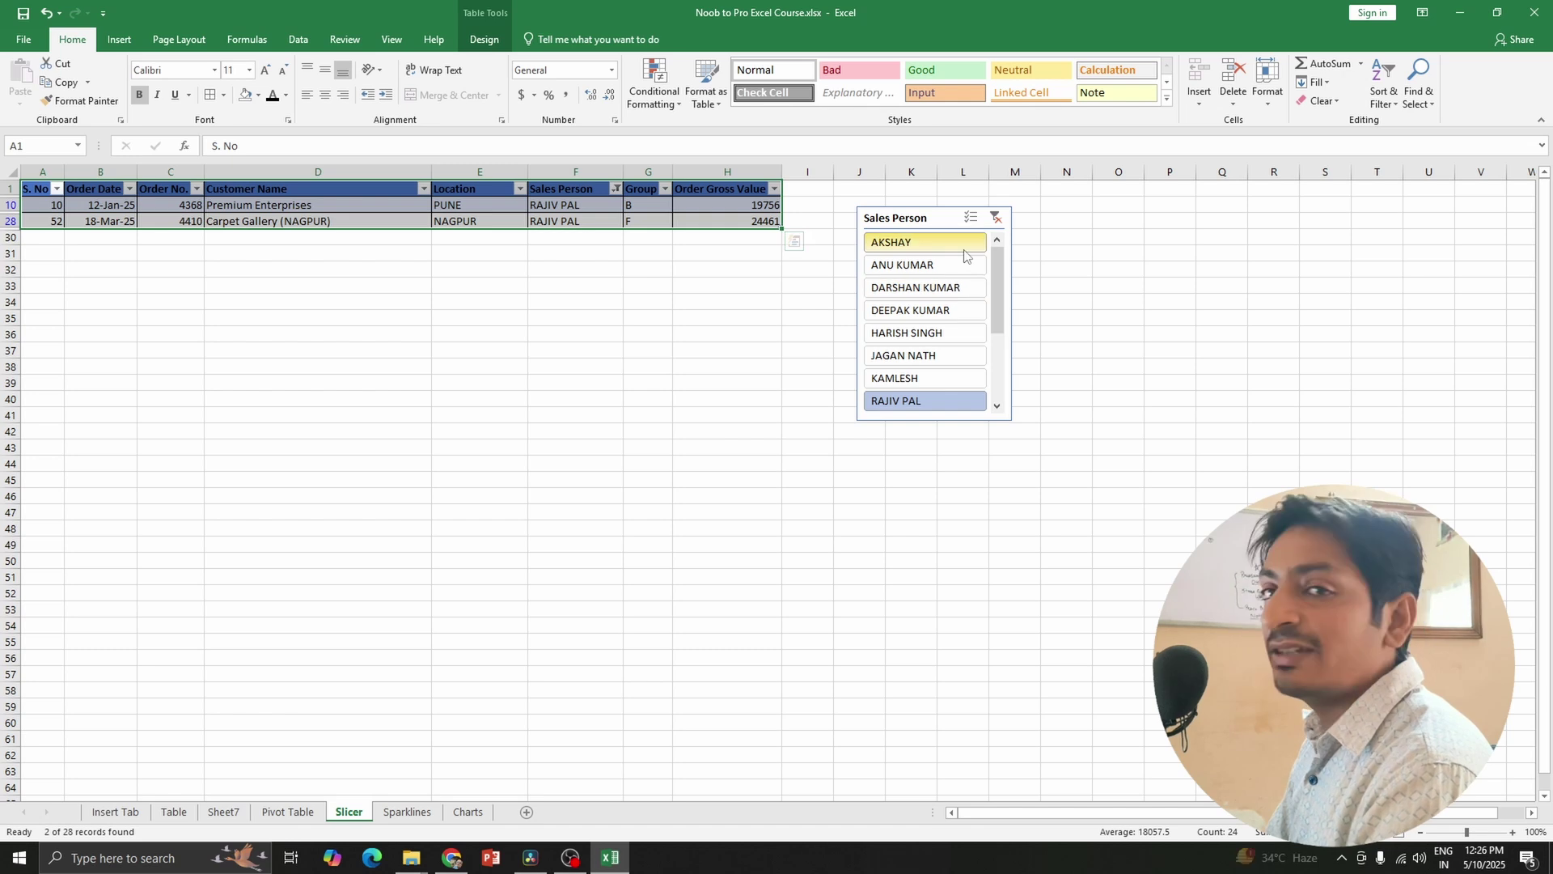
click(996, 218)
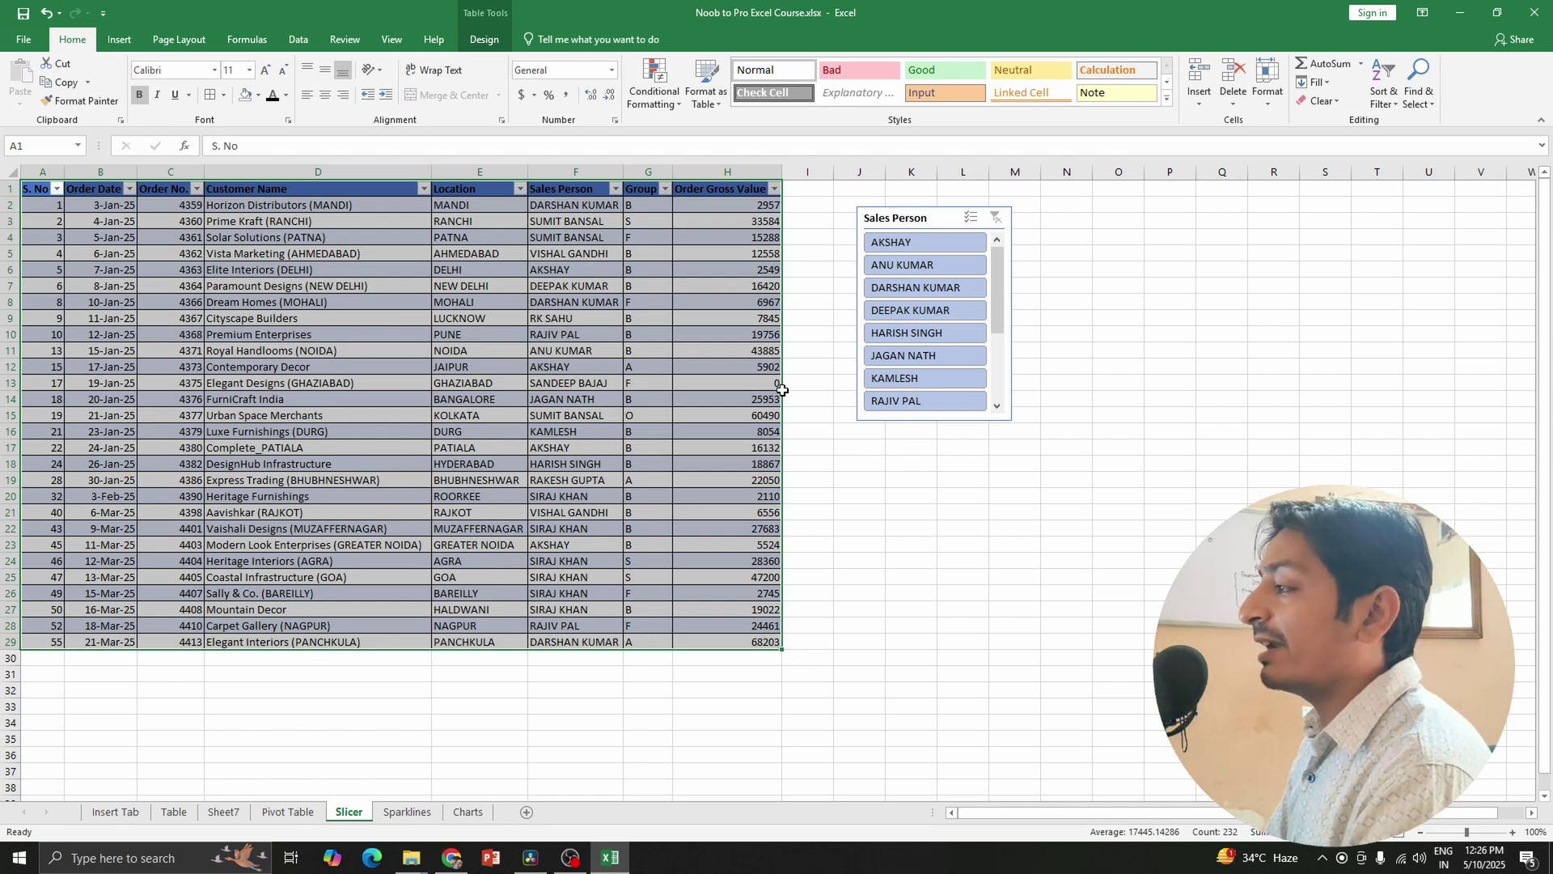
Insert a slicer for the table's Customer Name field and place it directly beside the Sales Person slicer, around columns M to P.
click(570, 279)
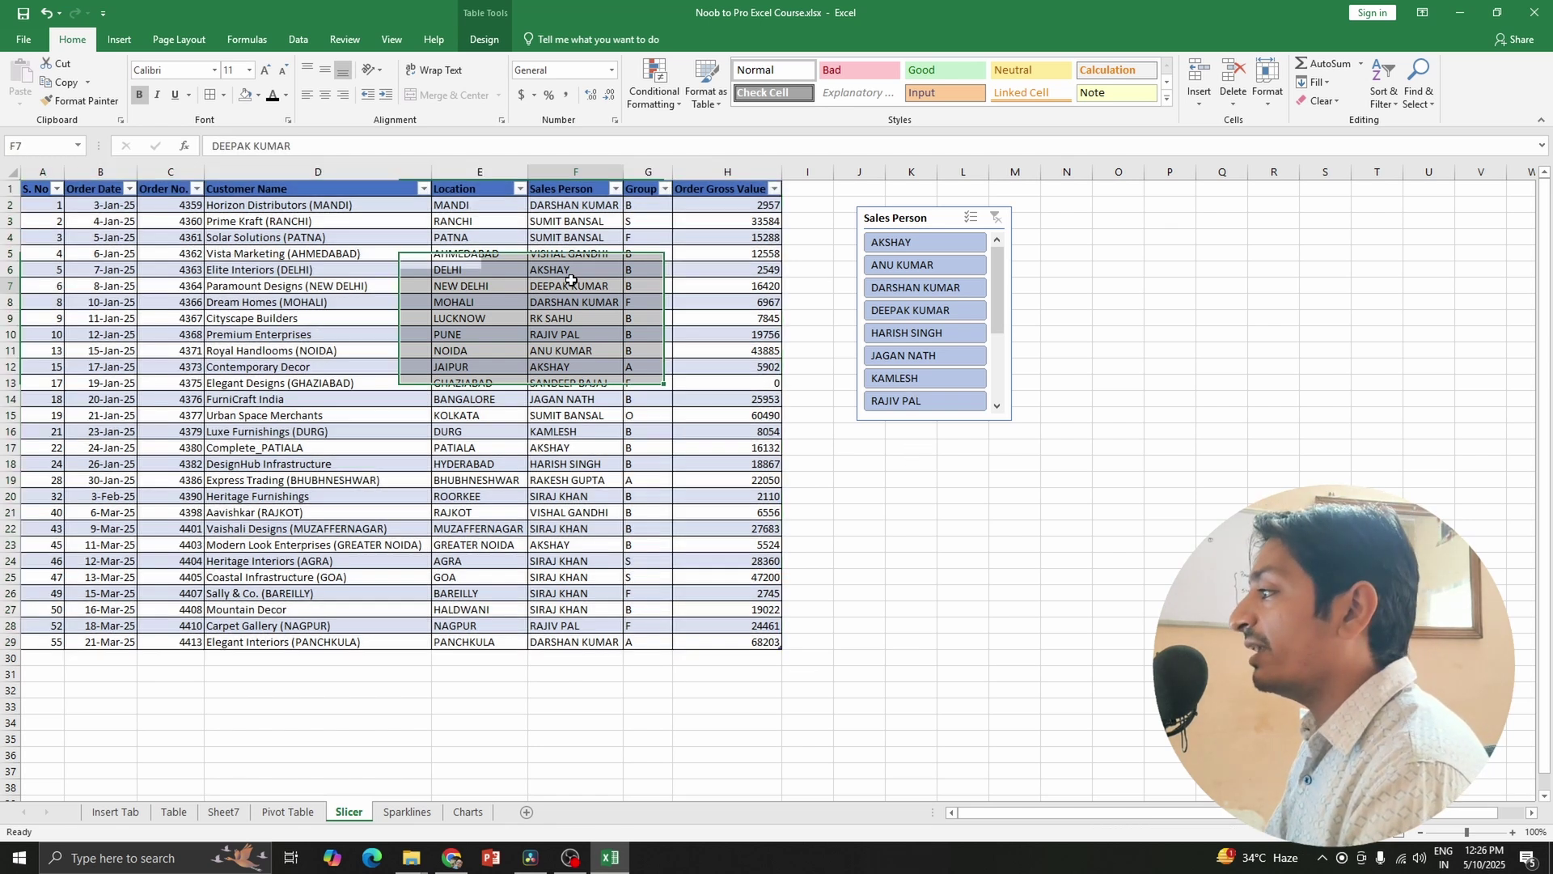
click(487, 42)
click(240, 82)
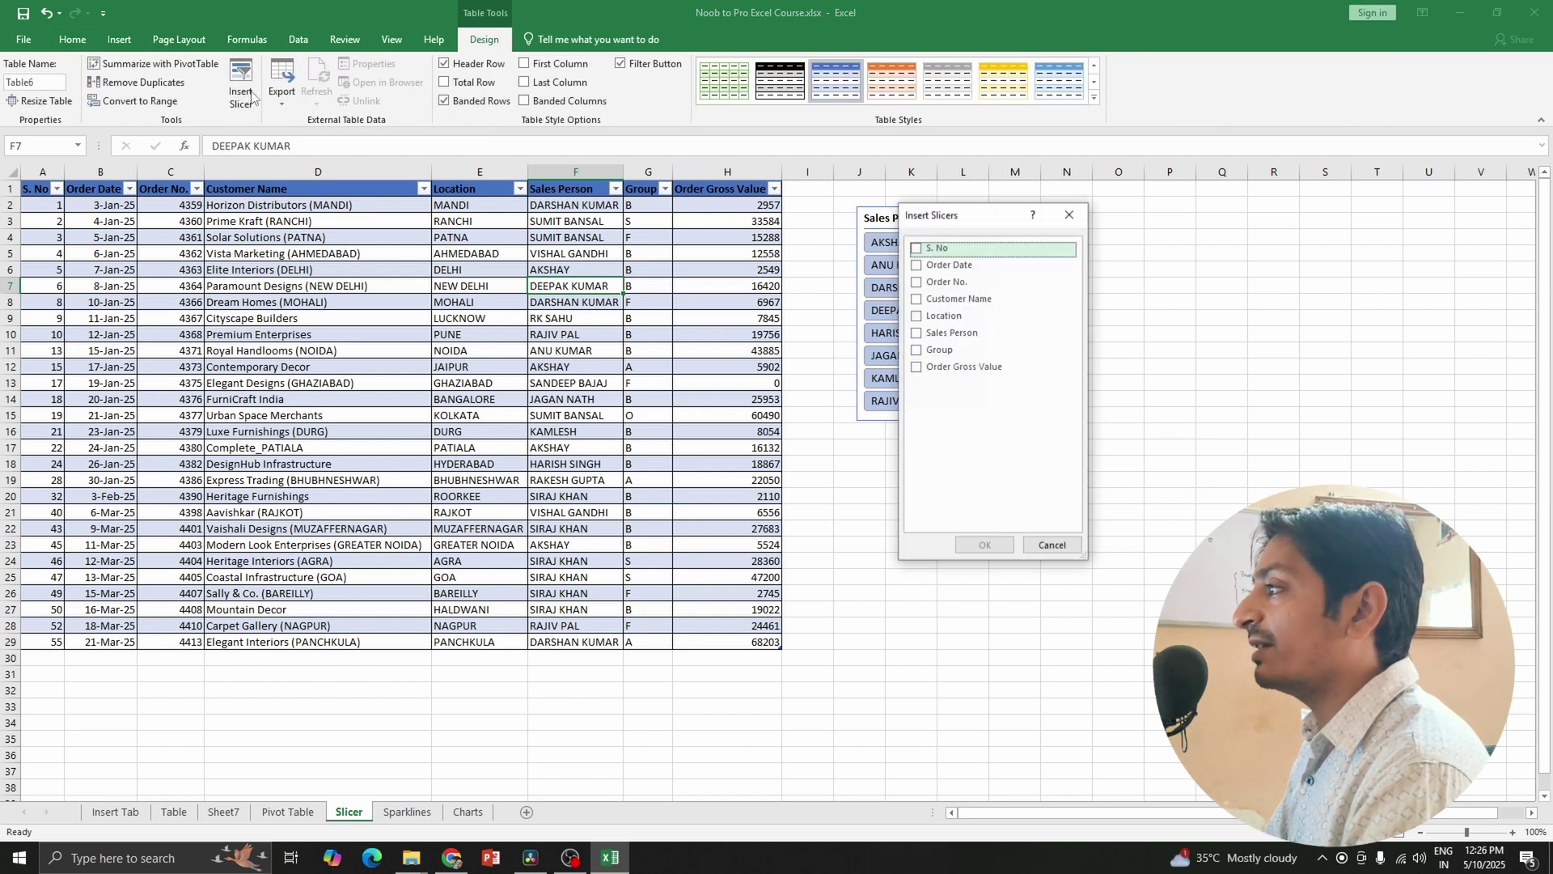
click(917, 300)
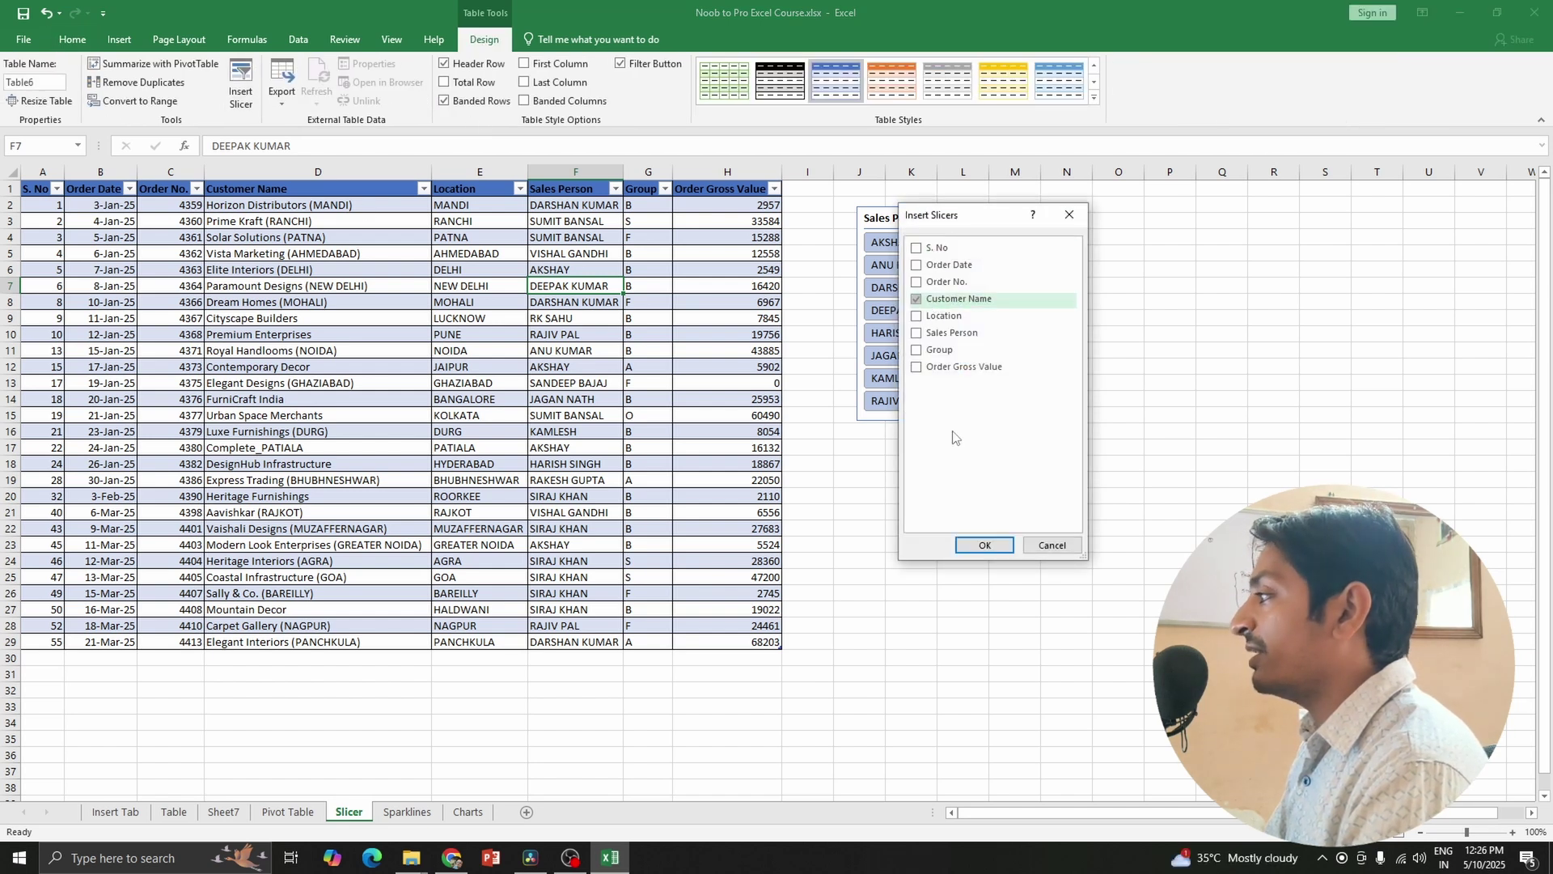
click(983, 546)
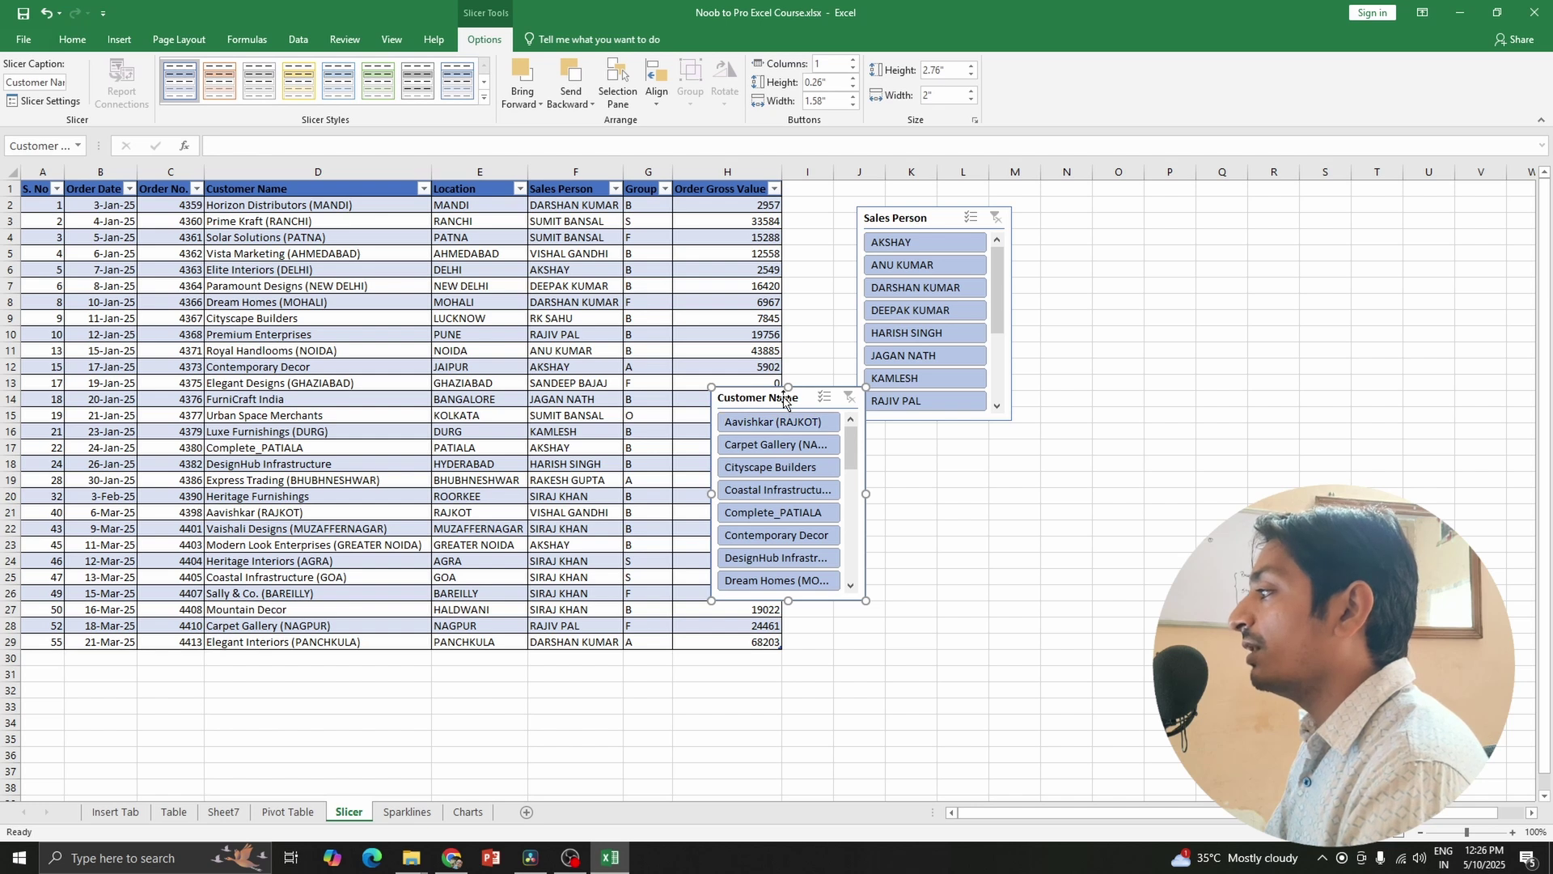
drag(814, 403, 1095, 217)
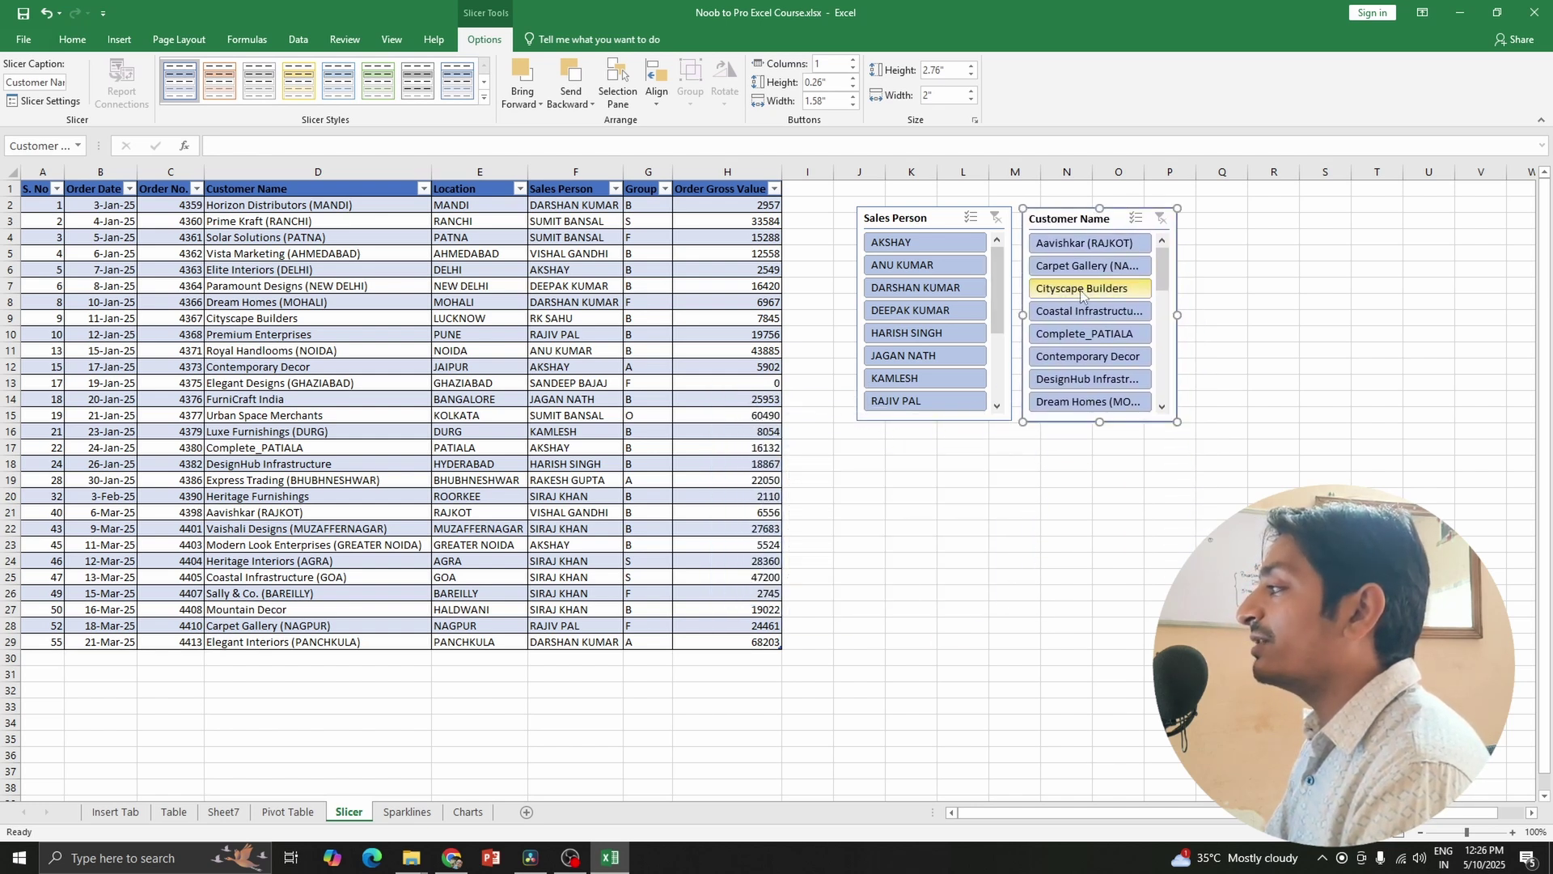
Filter the table by several customers in turn with the Customer Name slicer, including Aavishkar (RAJKOT) and Cityscape Builders, and clear the filter.
click(1069, 246)
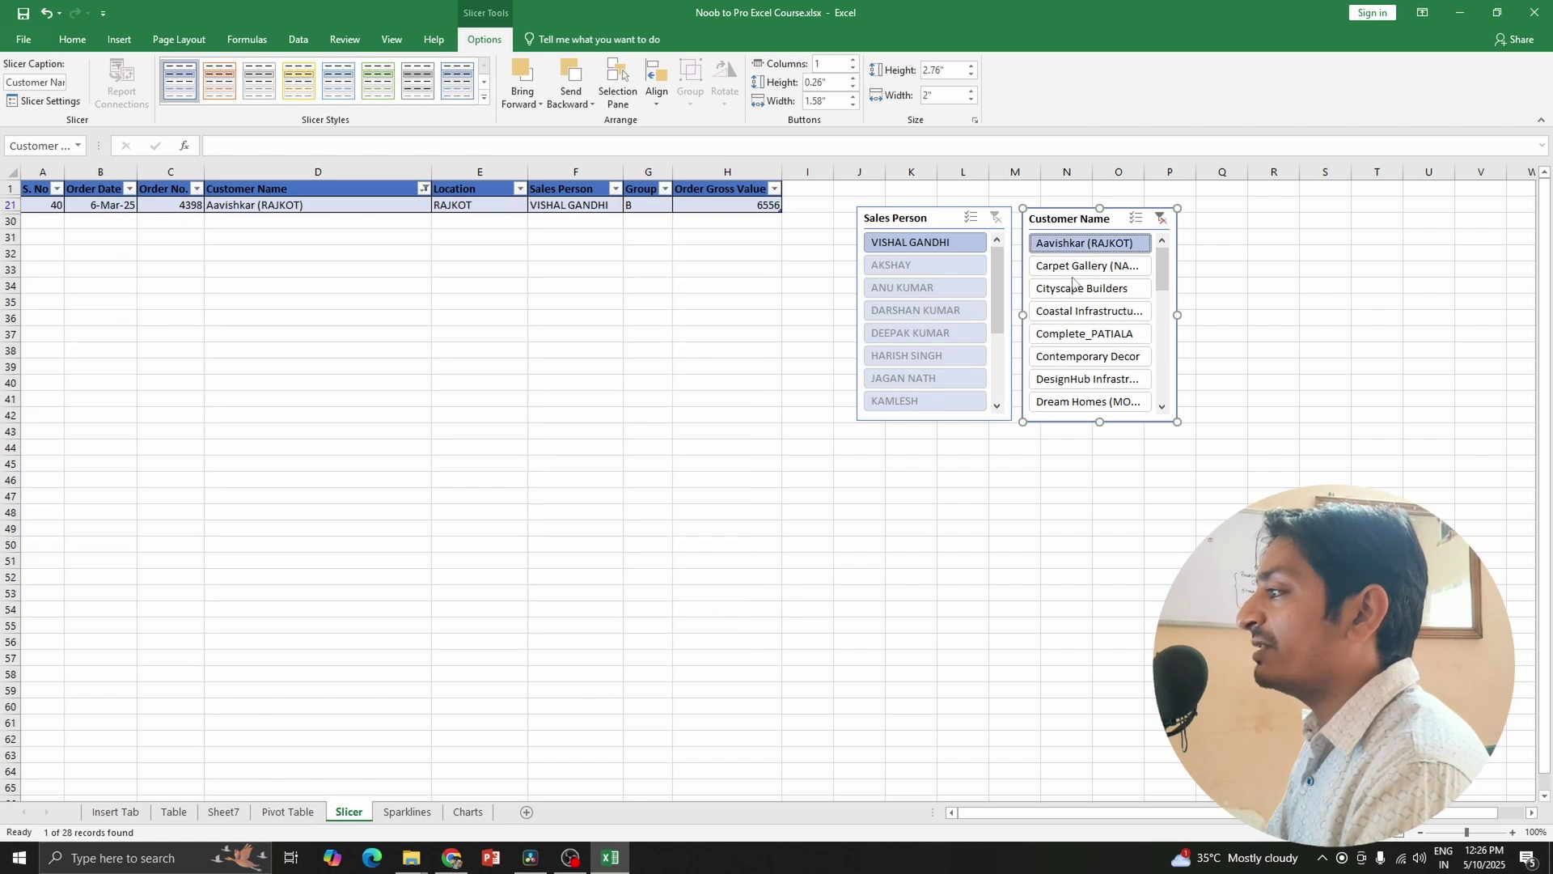
click(1080, 313)
click(1084, 334)
click(1087, 379)
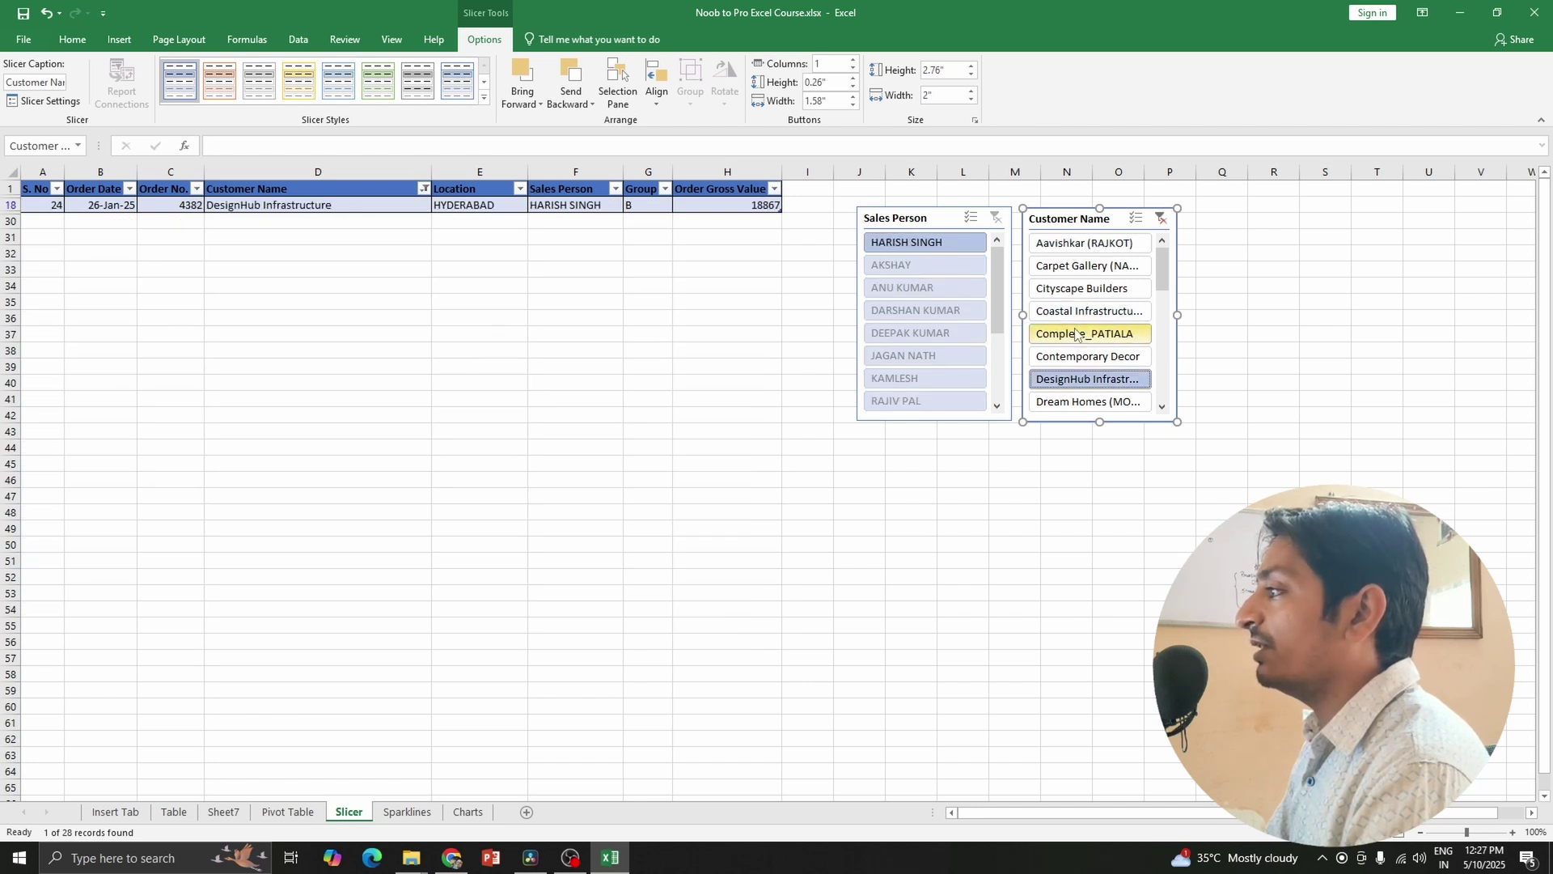
click(1072, 290)
click(1060, 269)
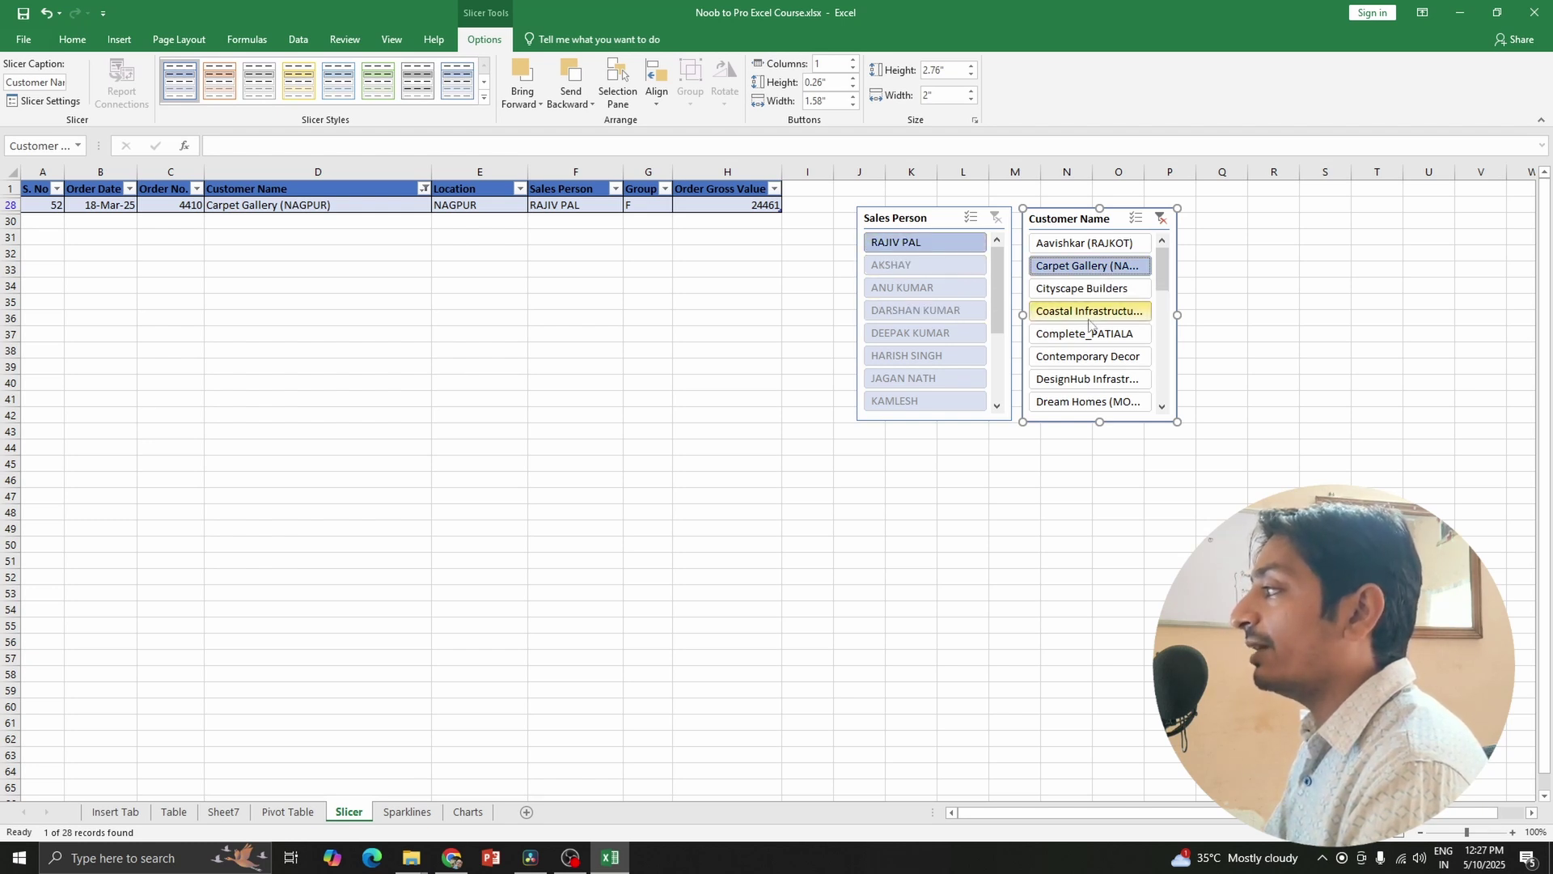
click(1161, 220)
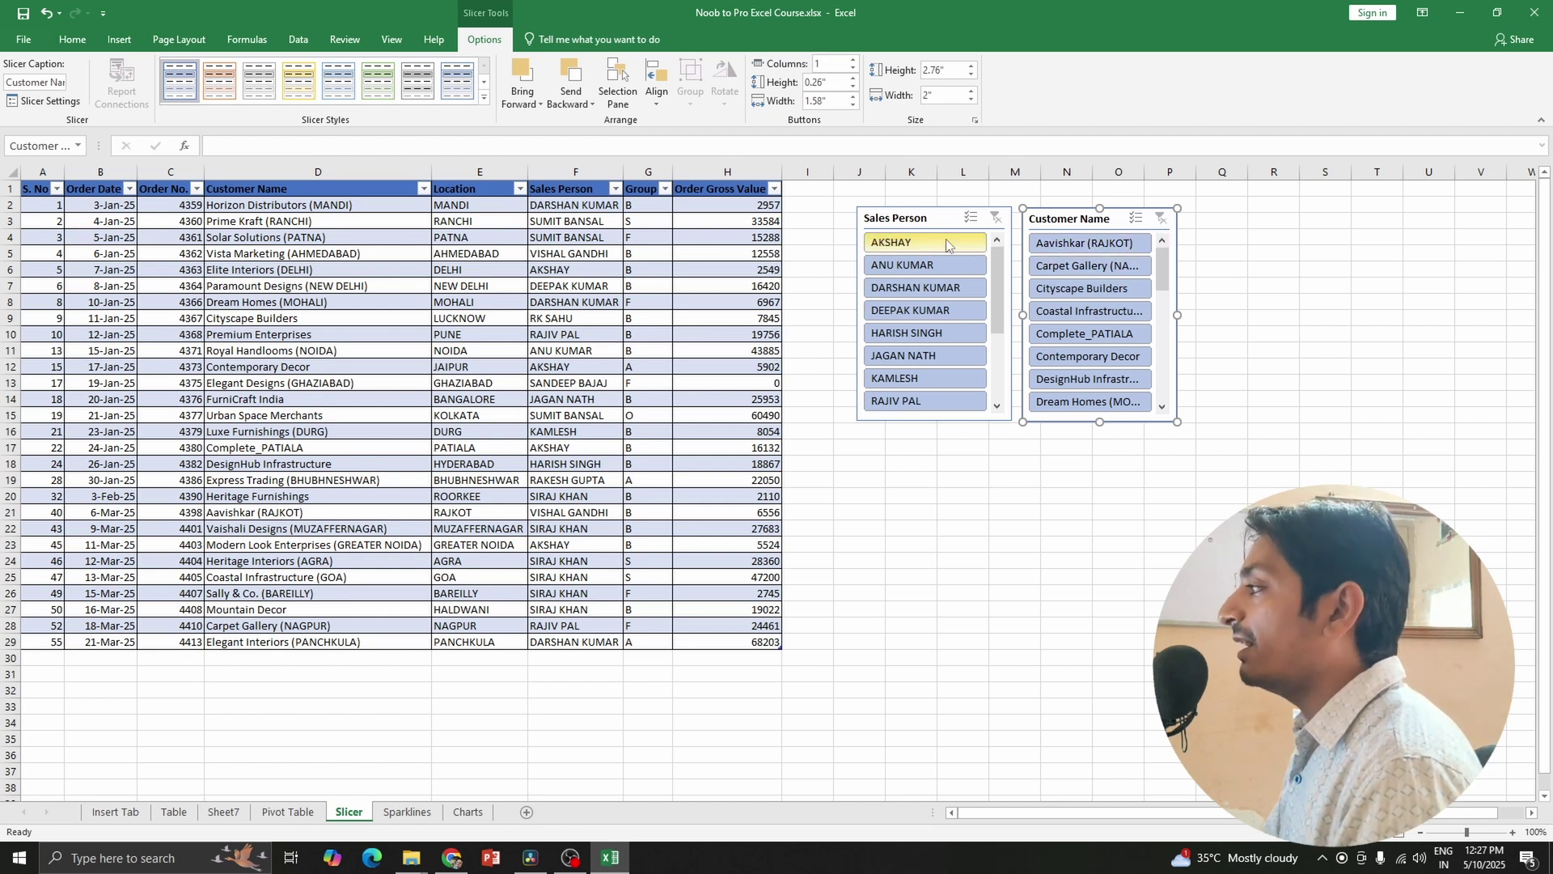
Filter by several sales persons in turn to compare the linked Customer Name slicer, and clear the Sales Person filter.
click(928, 265)
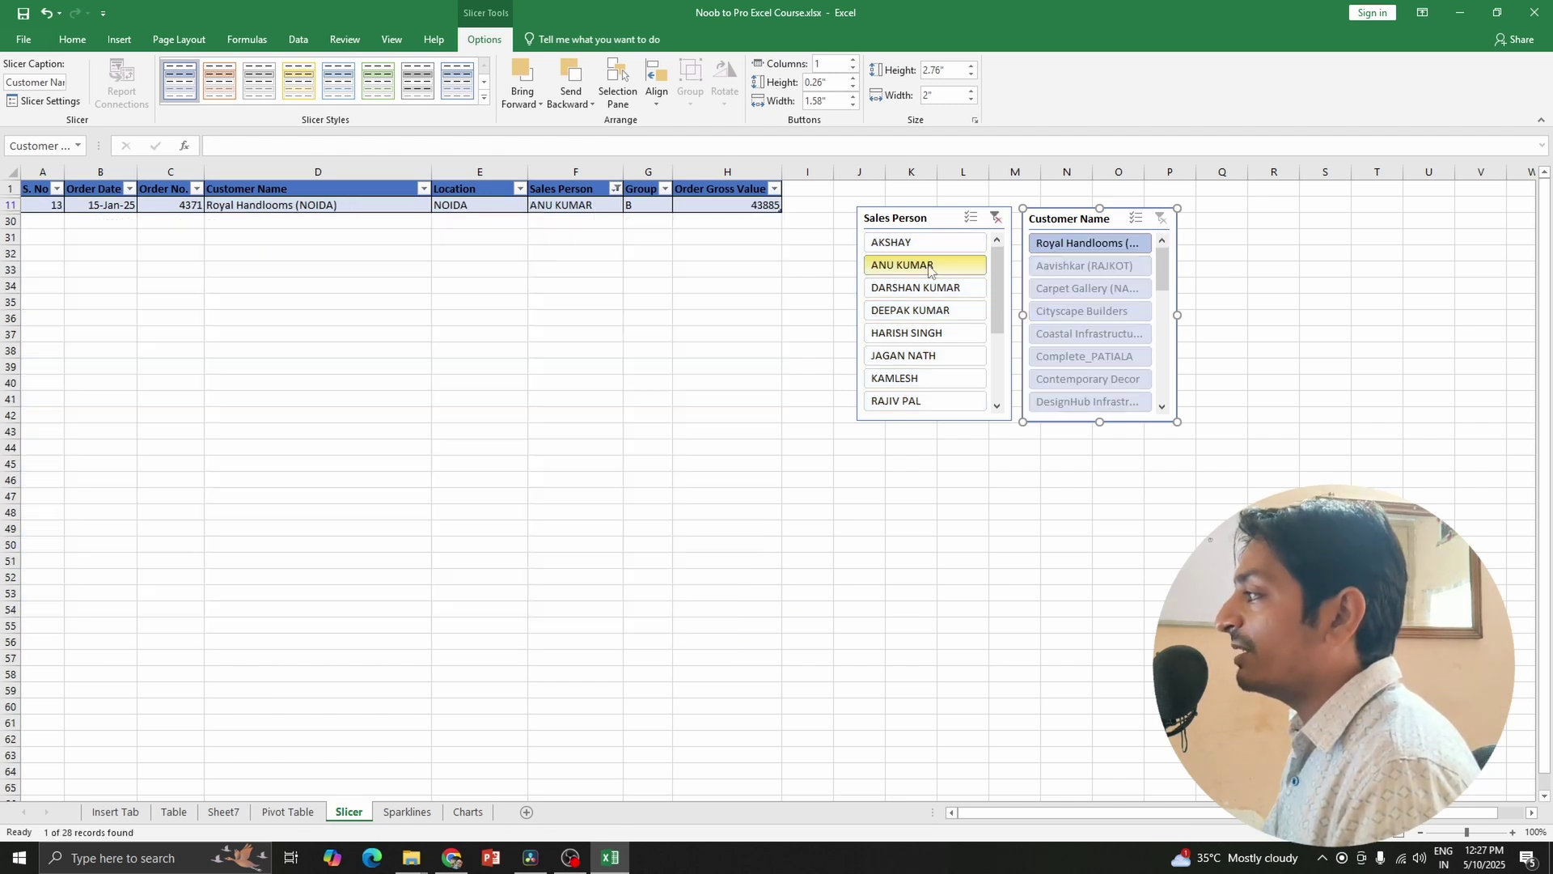
click(929, 288)
click(929, 310)
click(930, 333)
click(930, 356)
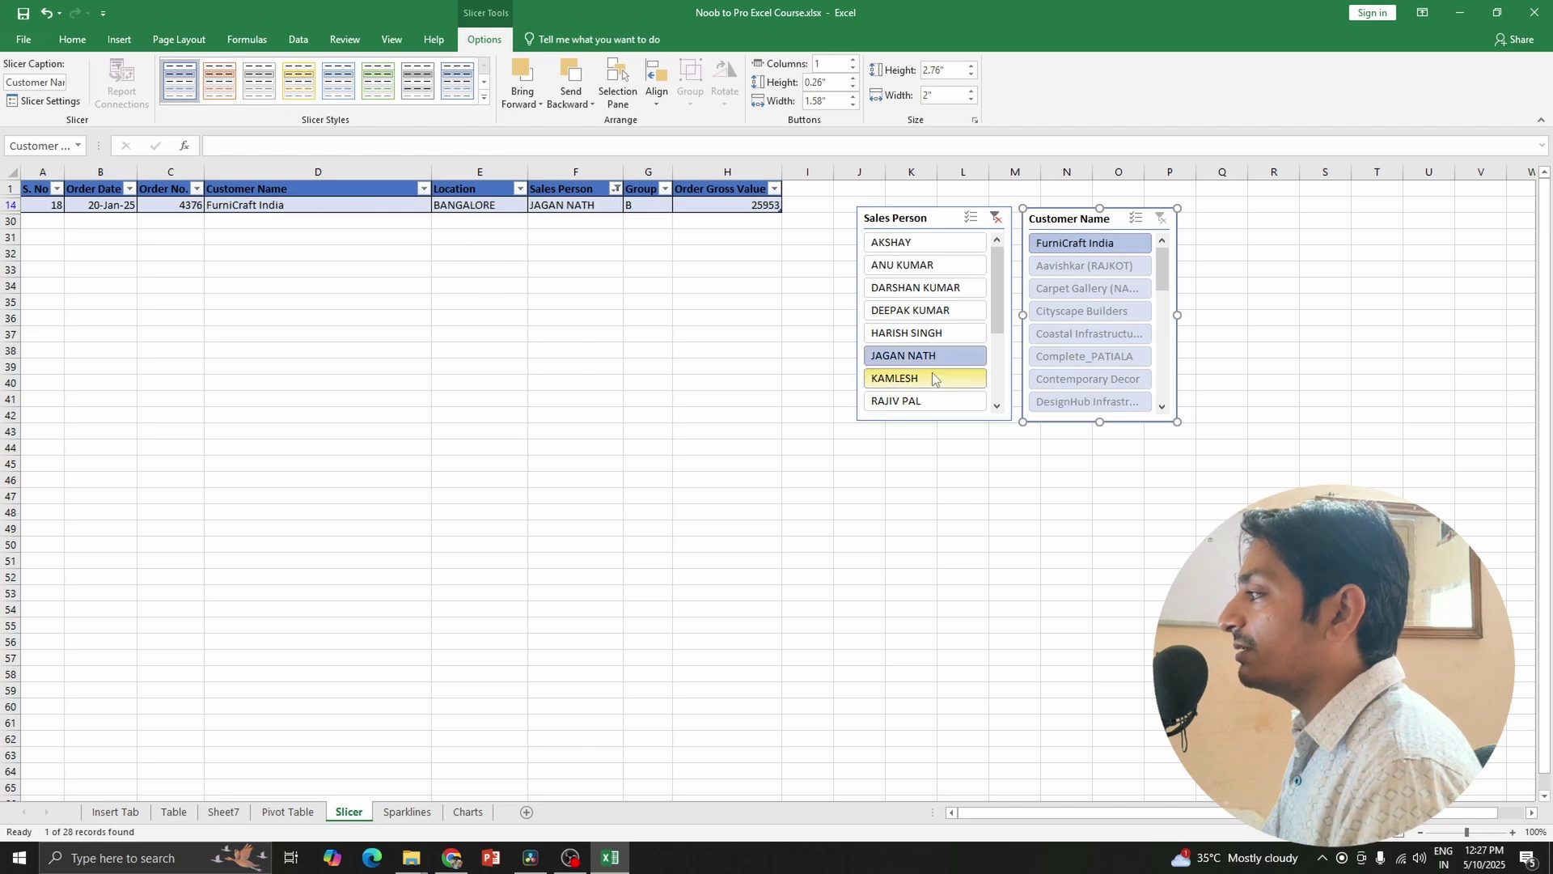
click(929, 379)
click(1000, 220)
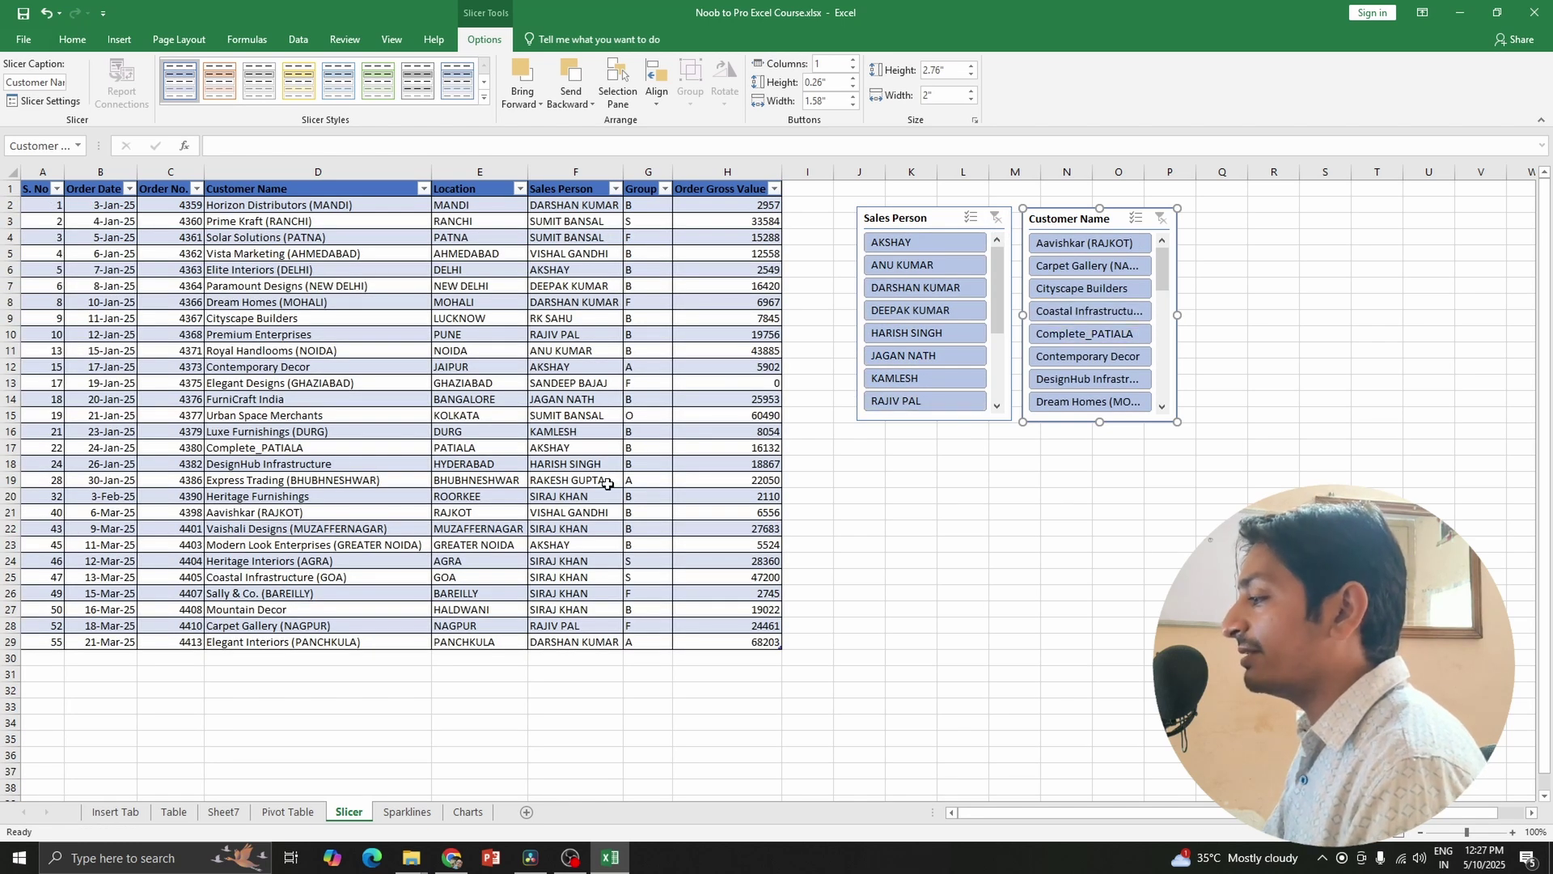
Go to the Sparklines sheet and examine the Target, Sales and BTG columns with the sparklines above them.
click(125, 817)
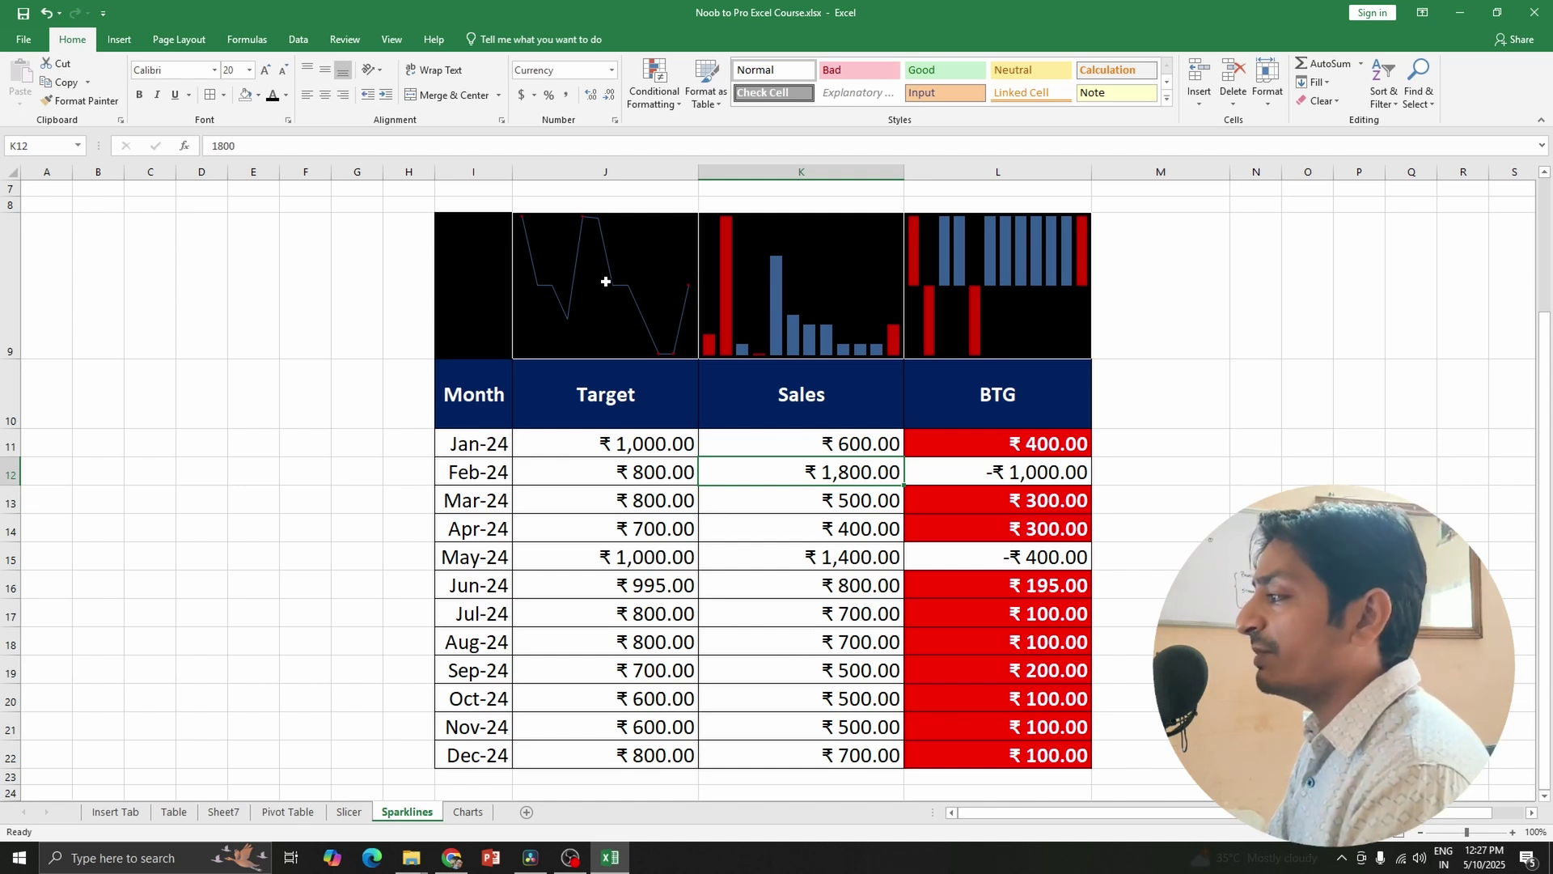
click(596, 171)
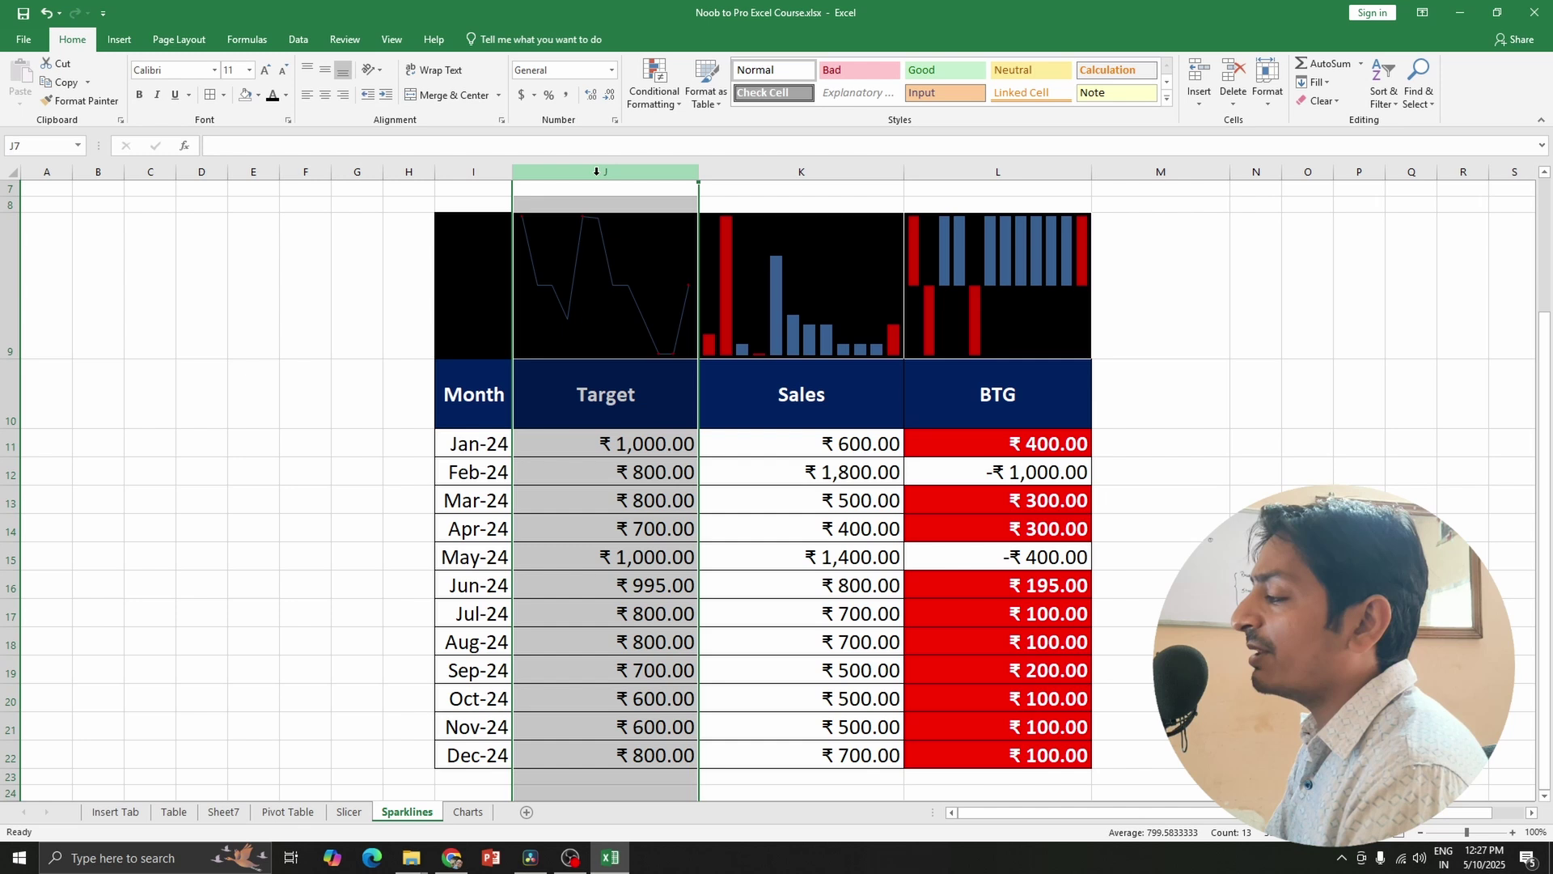
click(801, 173)
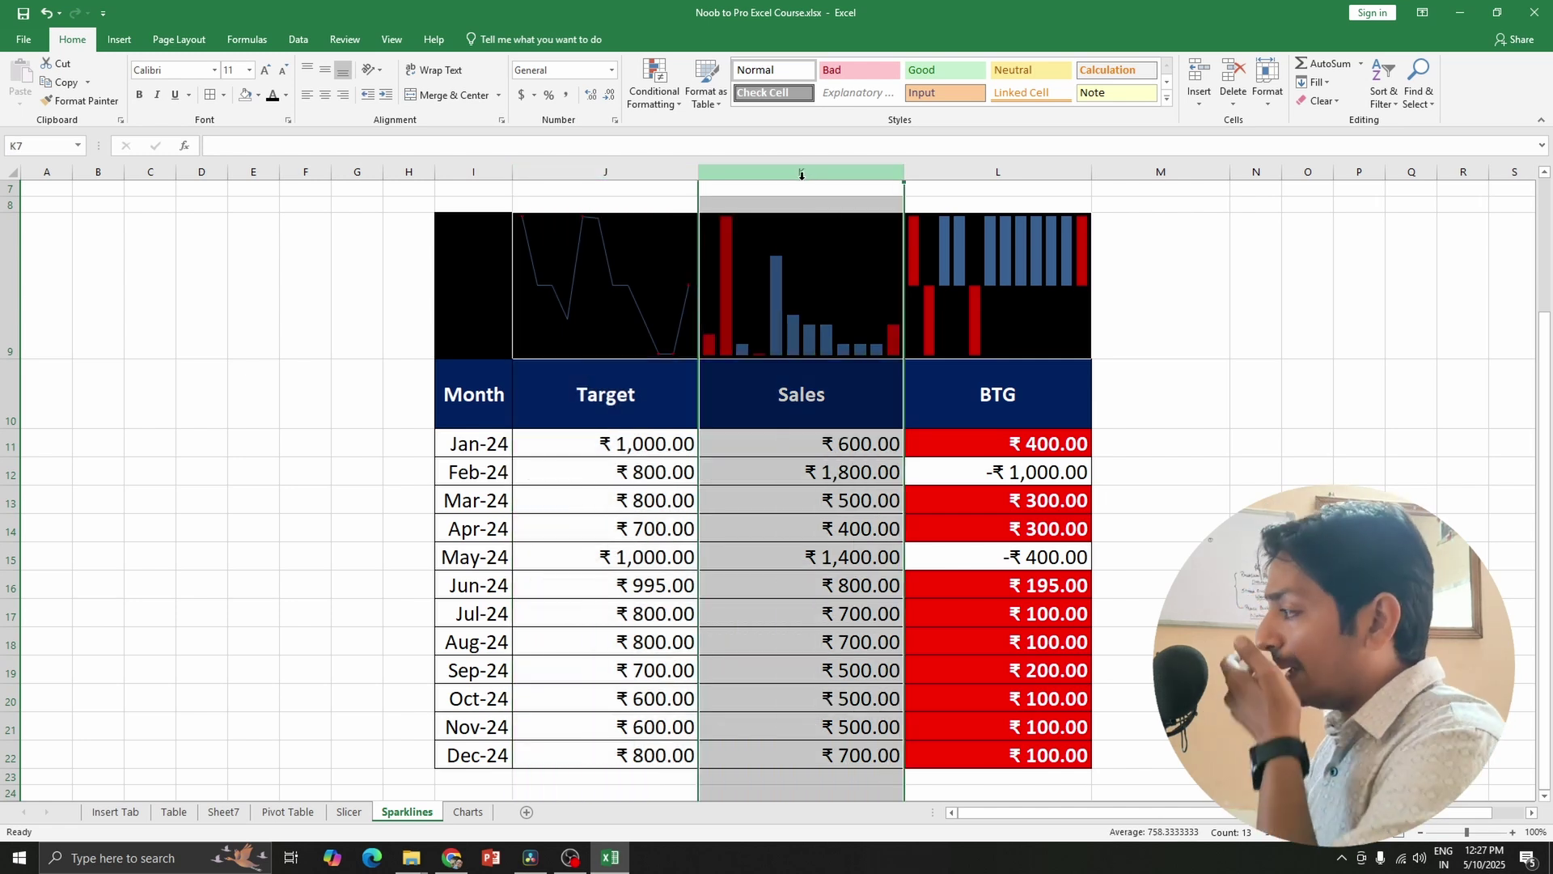
click(1075, 396)
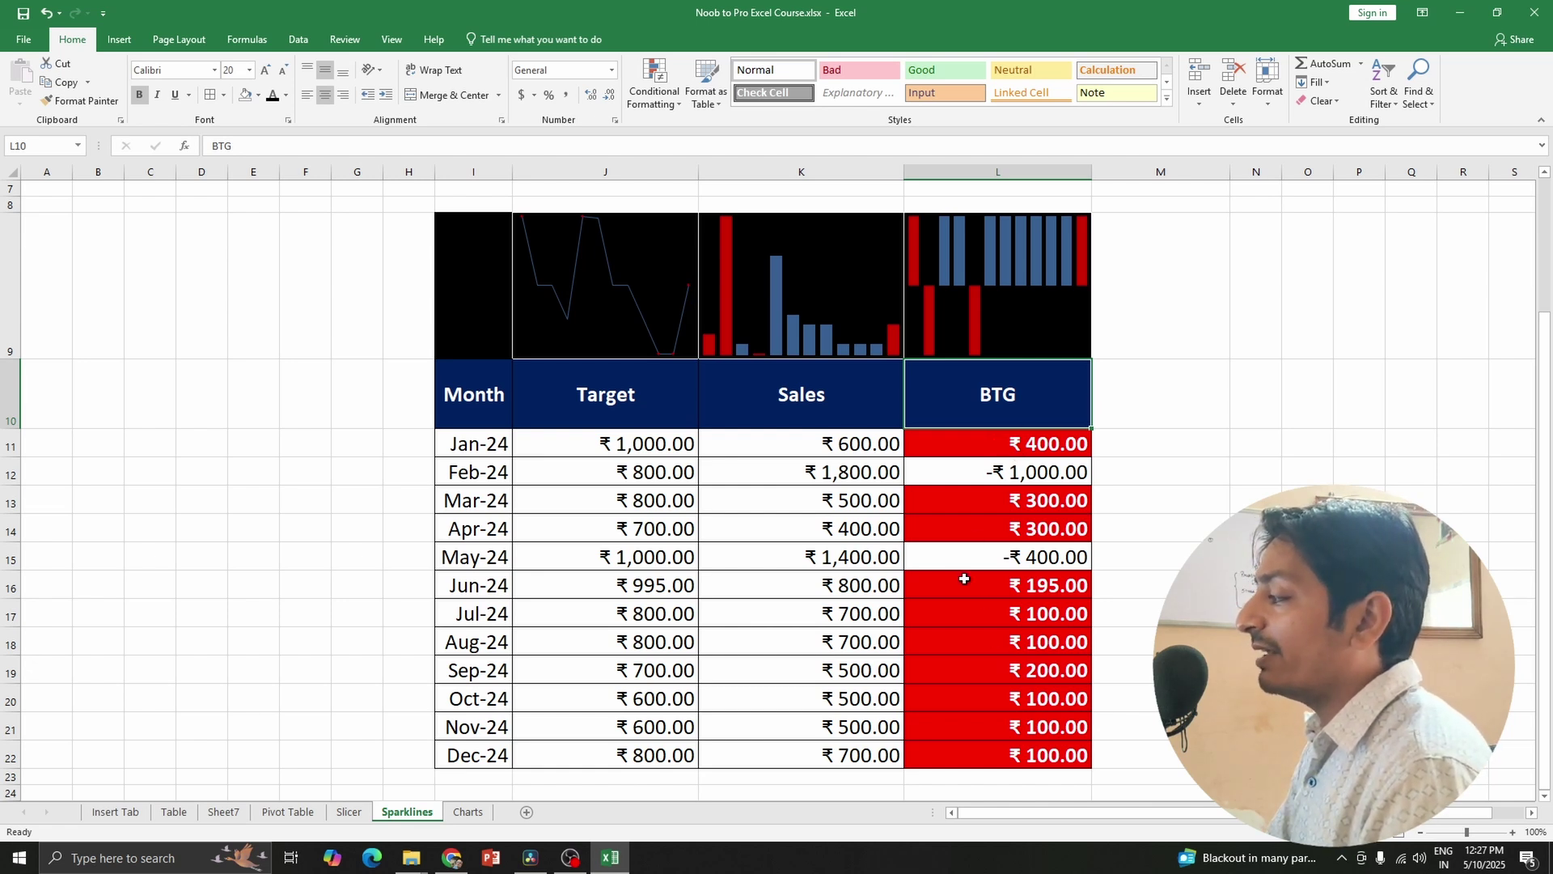
click(984, 478)
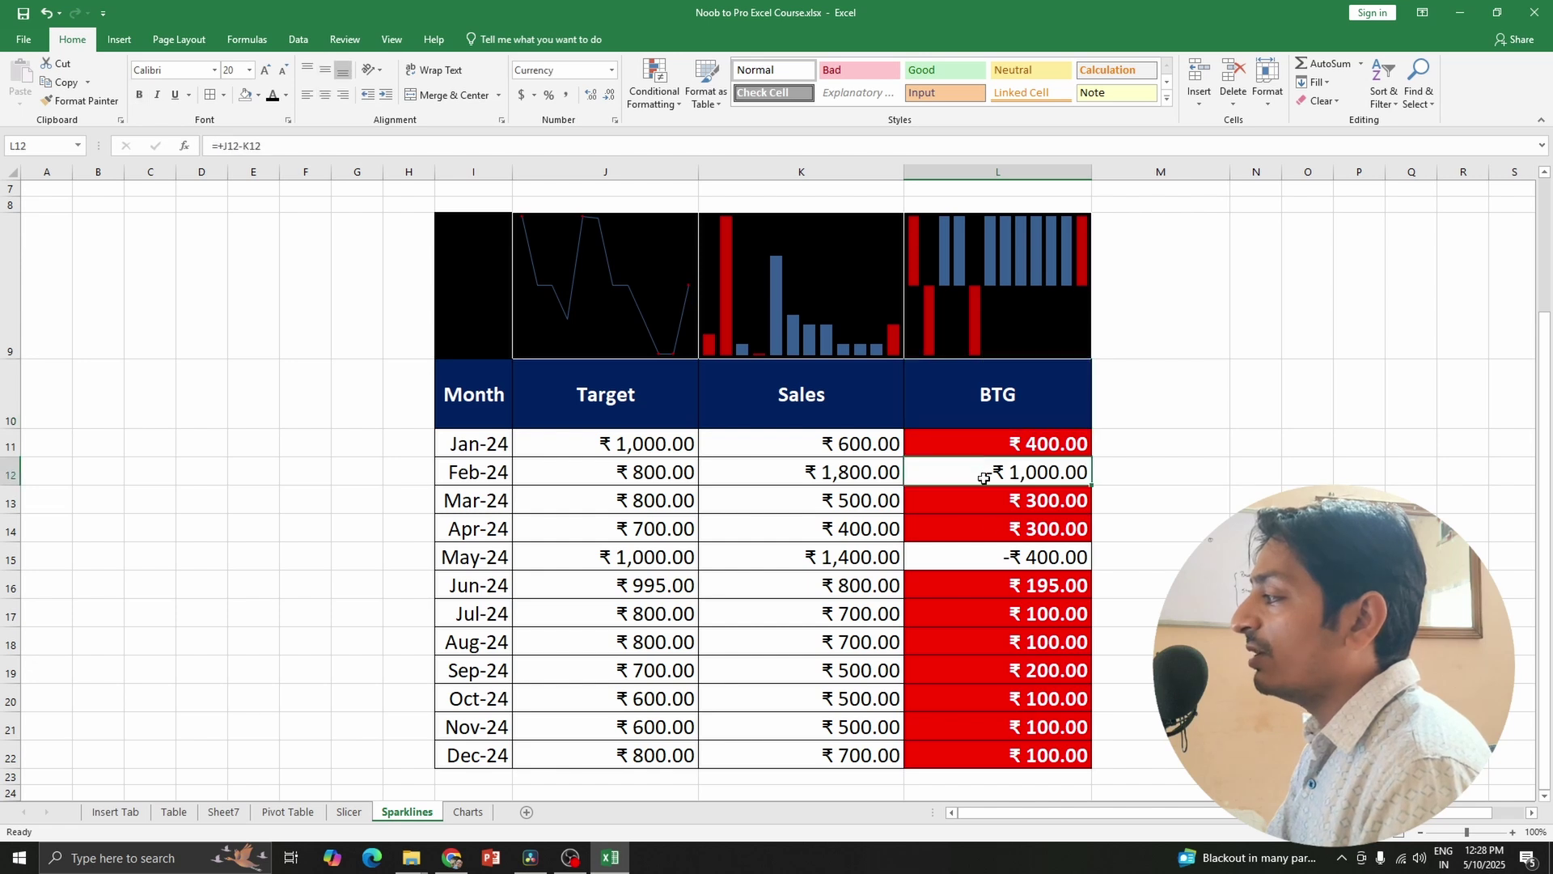
click(990, 558)
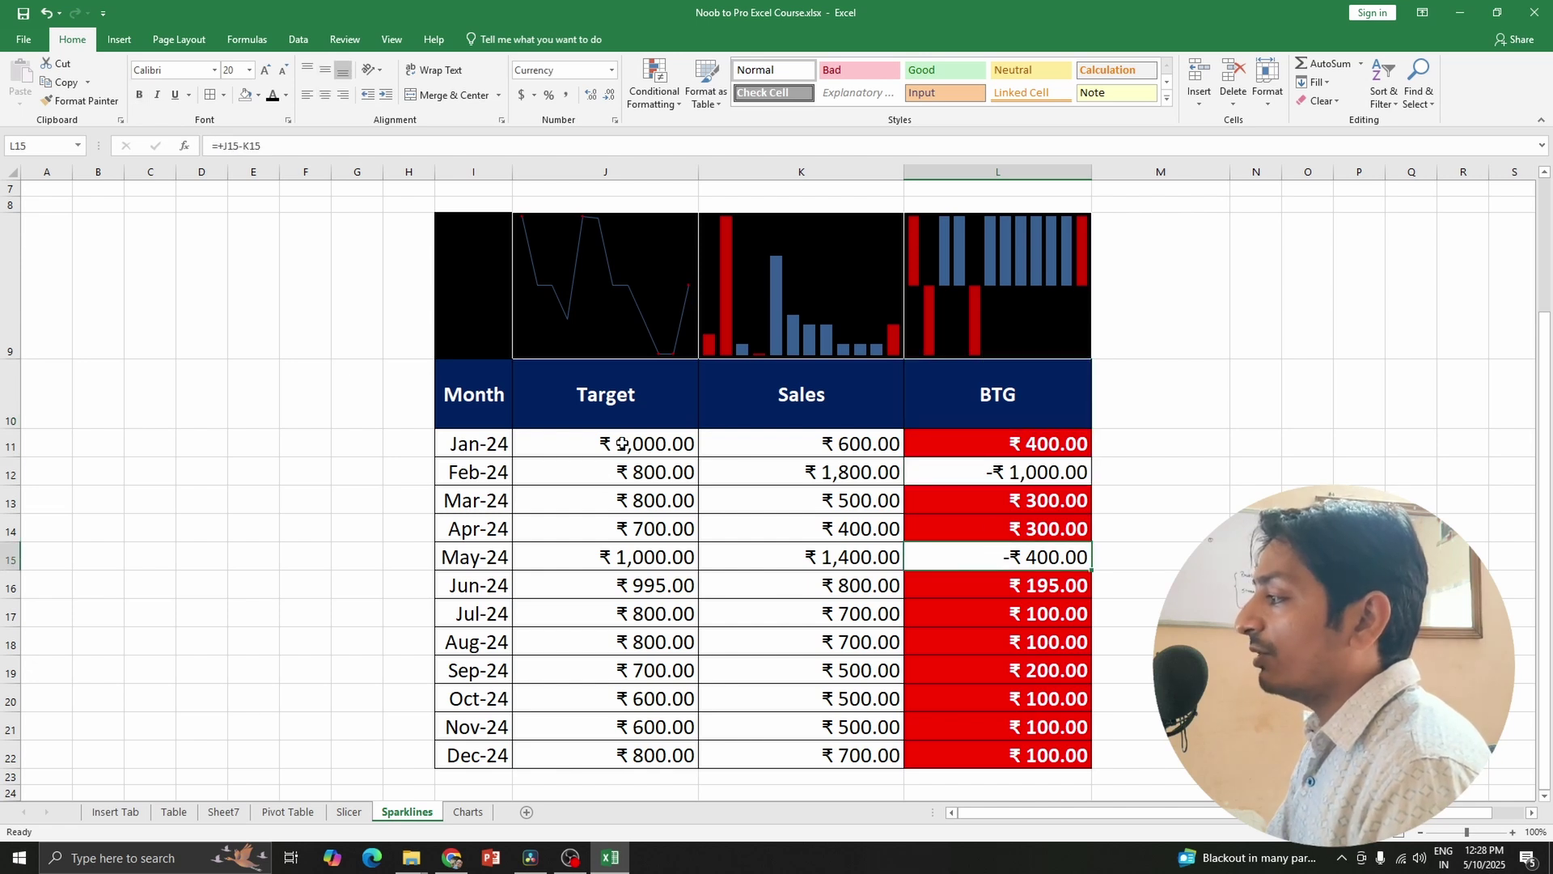
drag(622, 443, 643, 742)
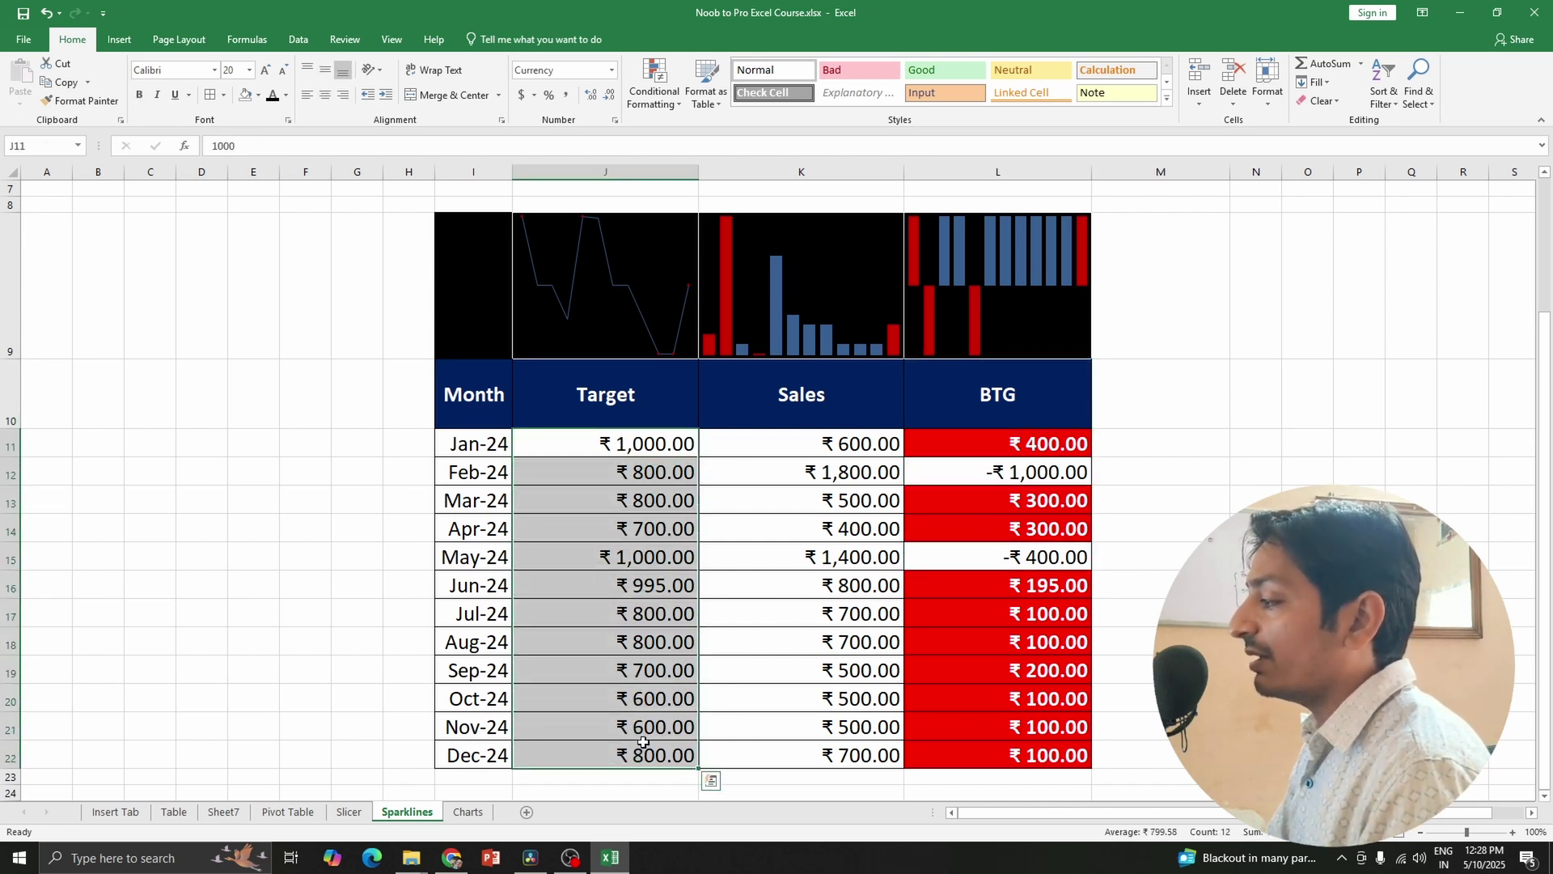
click(667, 236)
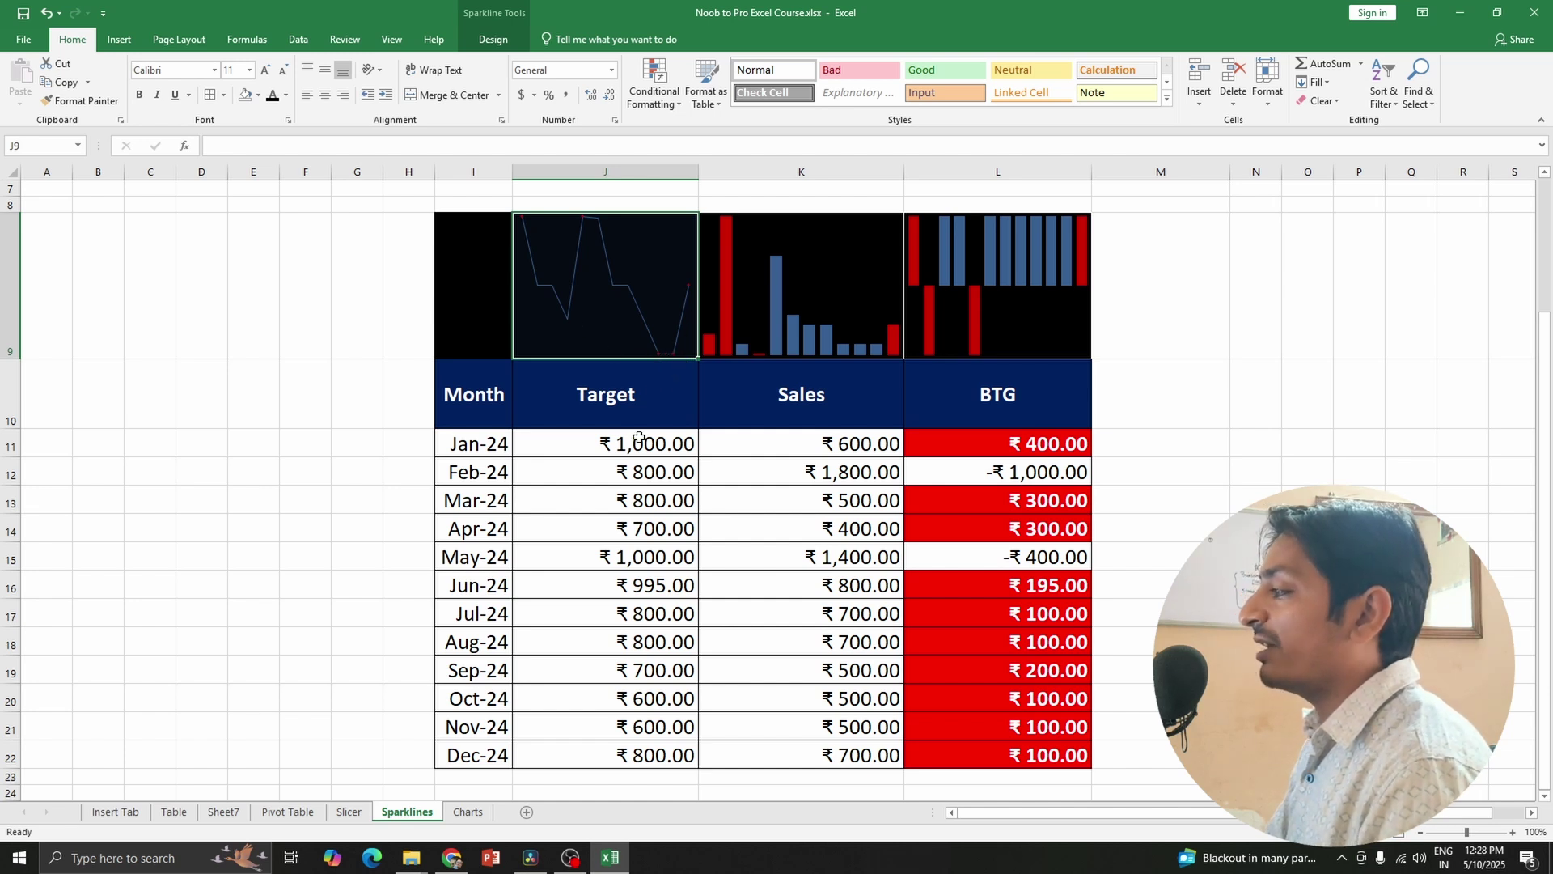
Copy the sparkline table I9:L22 to N9 and autofit the width of the pasted columns.
click(503, 301)
drag(486, 287, 1049, 742)
key(ctrl+c)
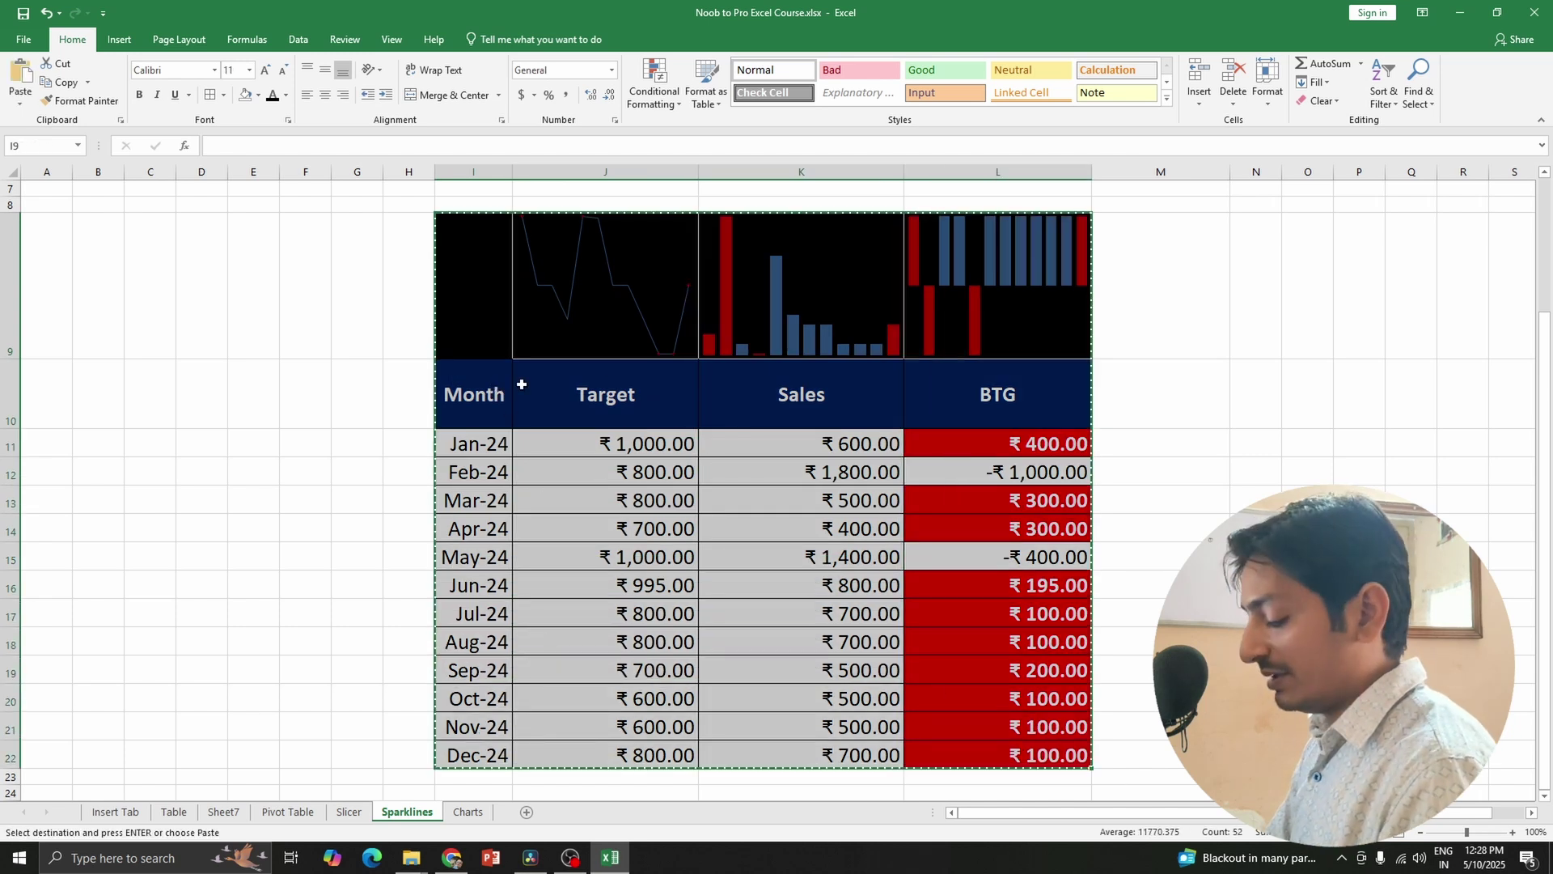
click(1263, 262)
key(ctrl+v)
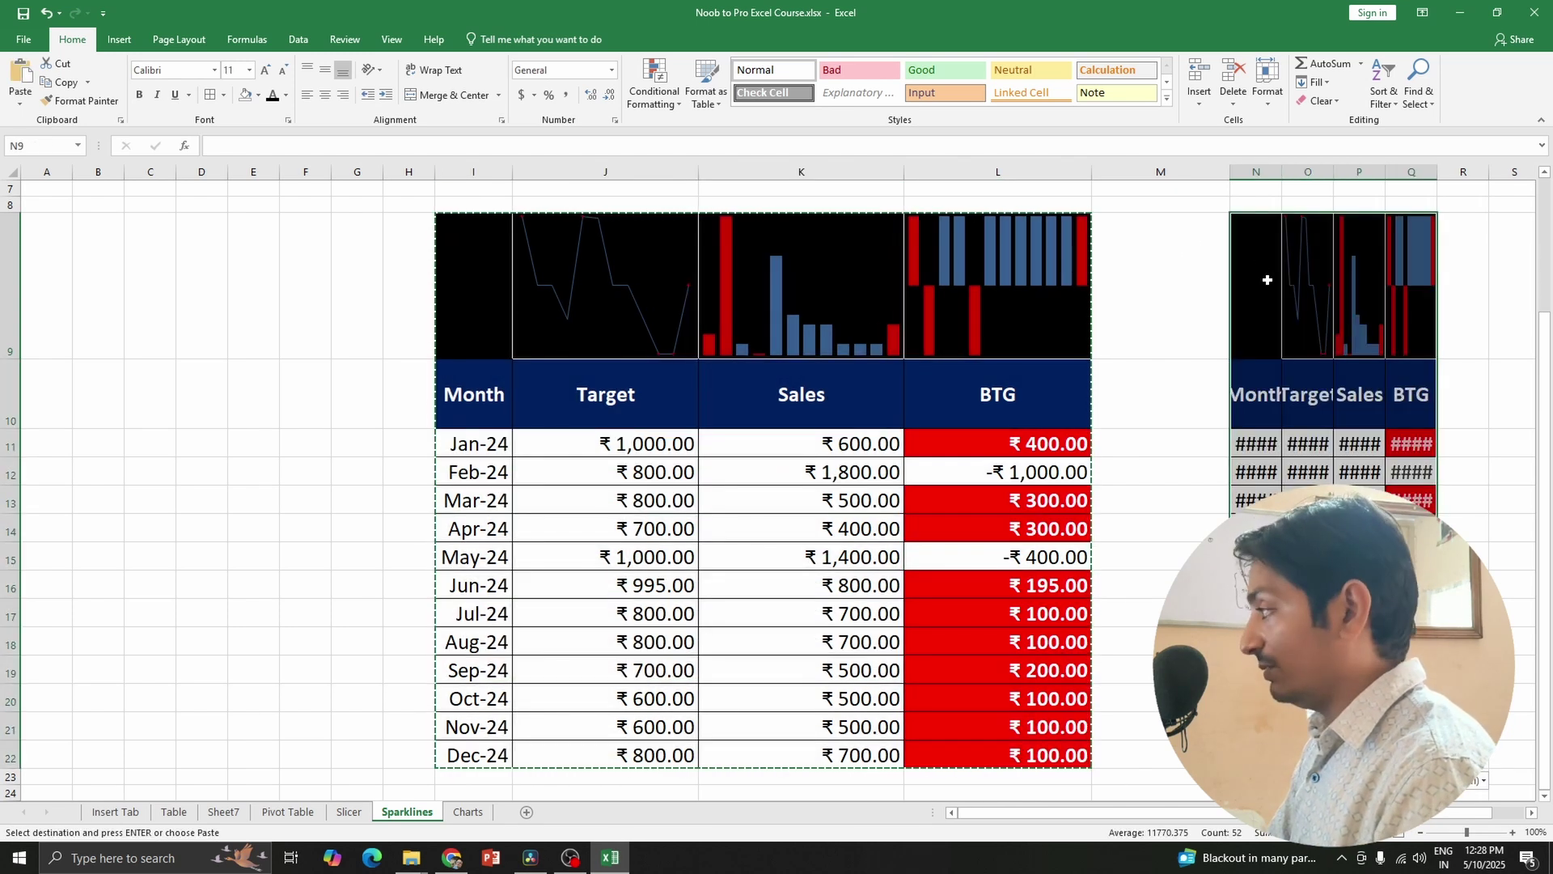
key(alt+o)
key(c)
key(a)
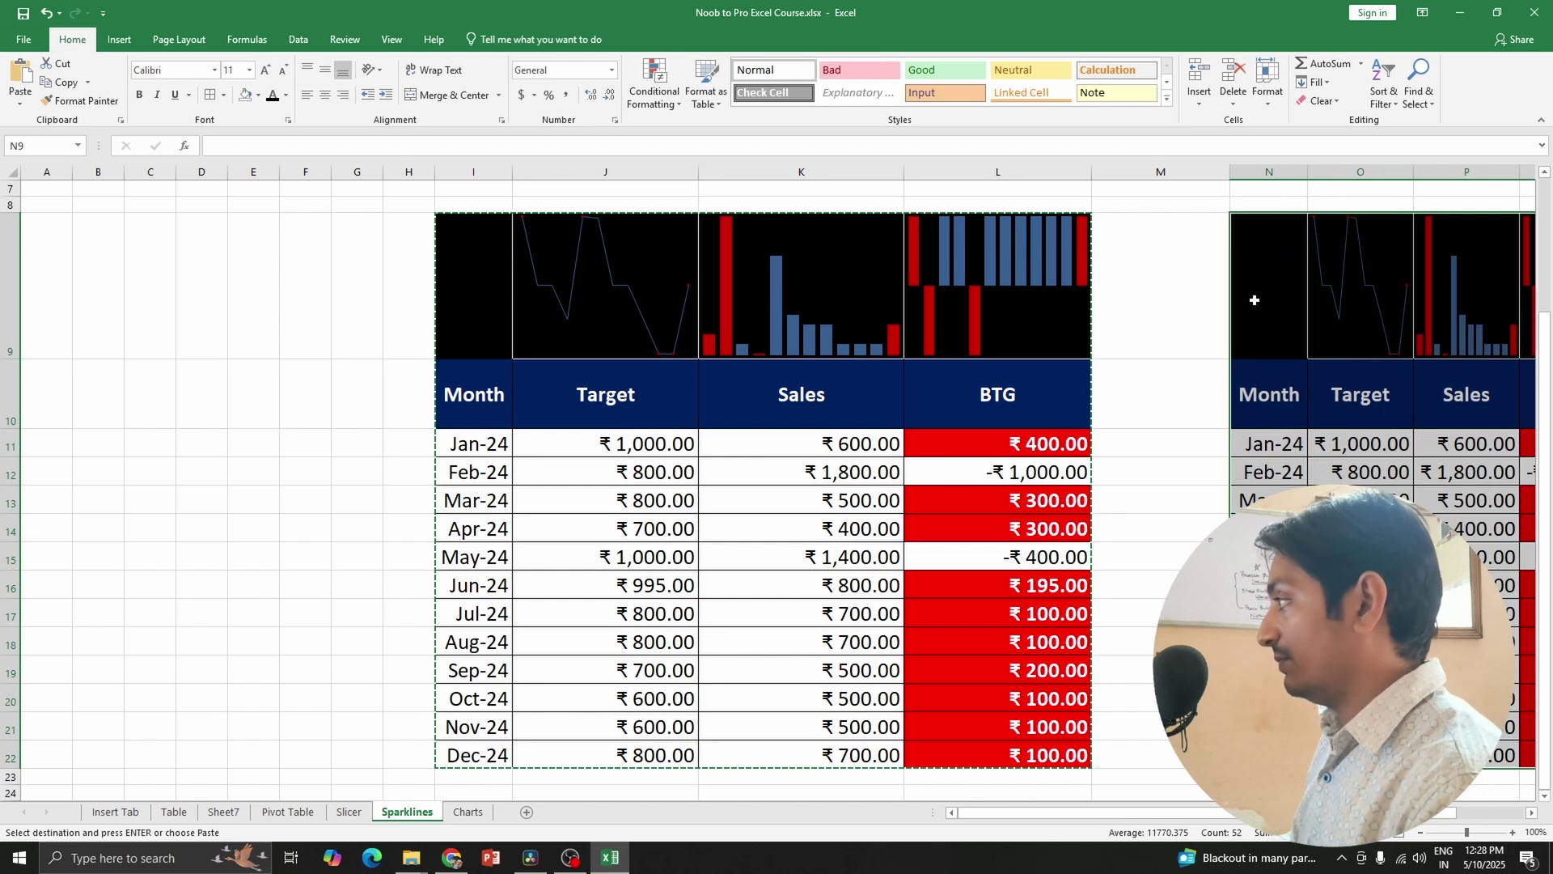
Replace the sparklines in O9:Q9 of the copied table with the blank black cell N9, and select O9.
key(Right)
key(Right)
key(Right)
key(Right)
key(Right)
key(Right)
key(Right)
key(Right)
key(Right)
key(Right)
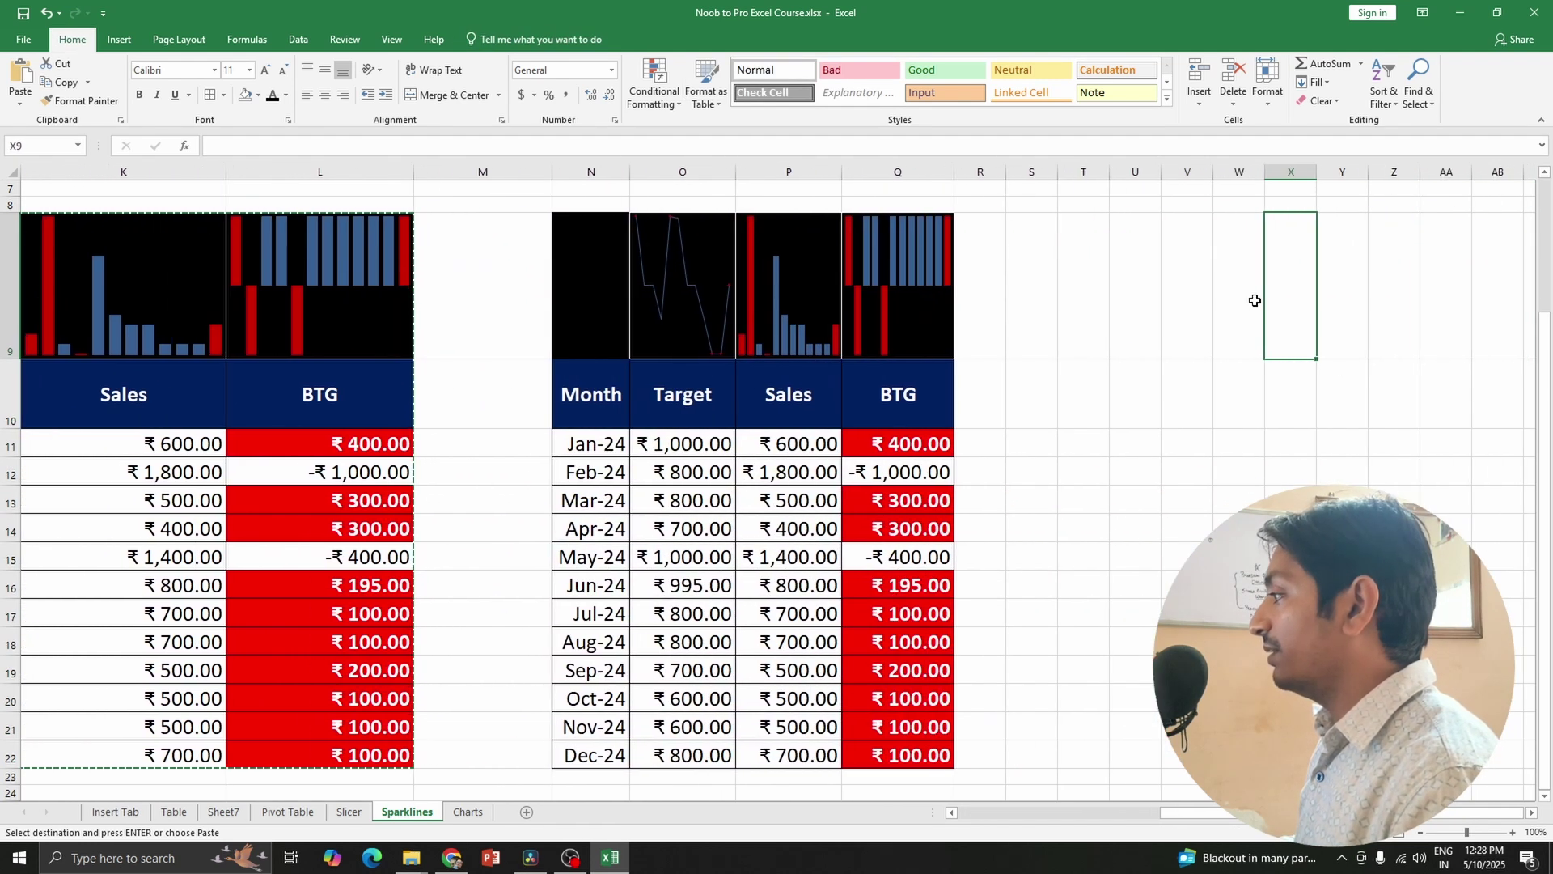
key(Left)
key(Left)
key(Left)
key(Left)
key(Left)
key(Left)
key(Left)
key(Left)
key(Left)
key(shift+Right)
key(shift+Right)
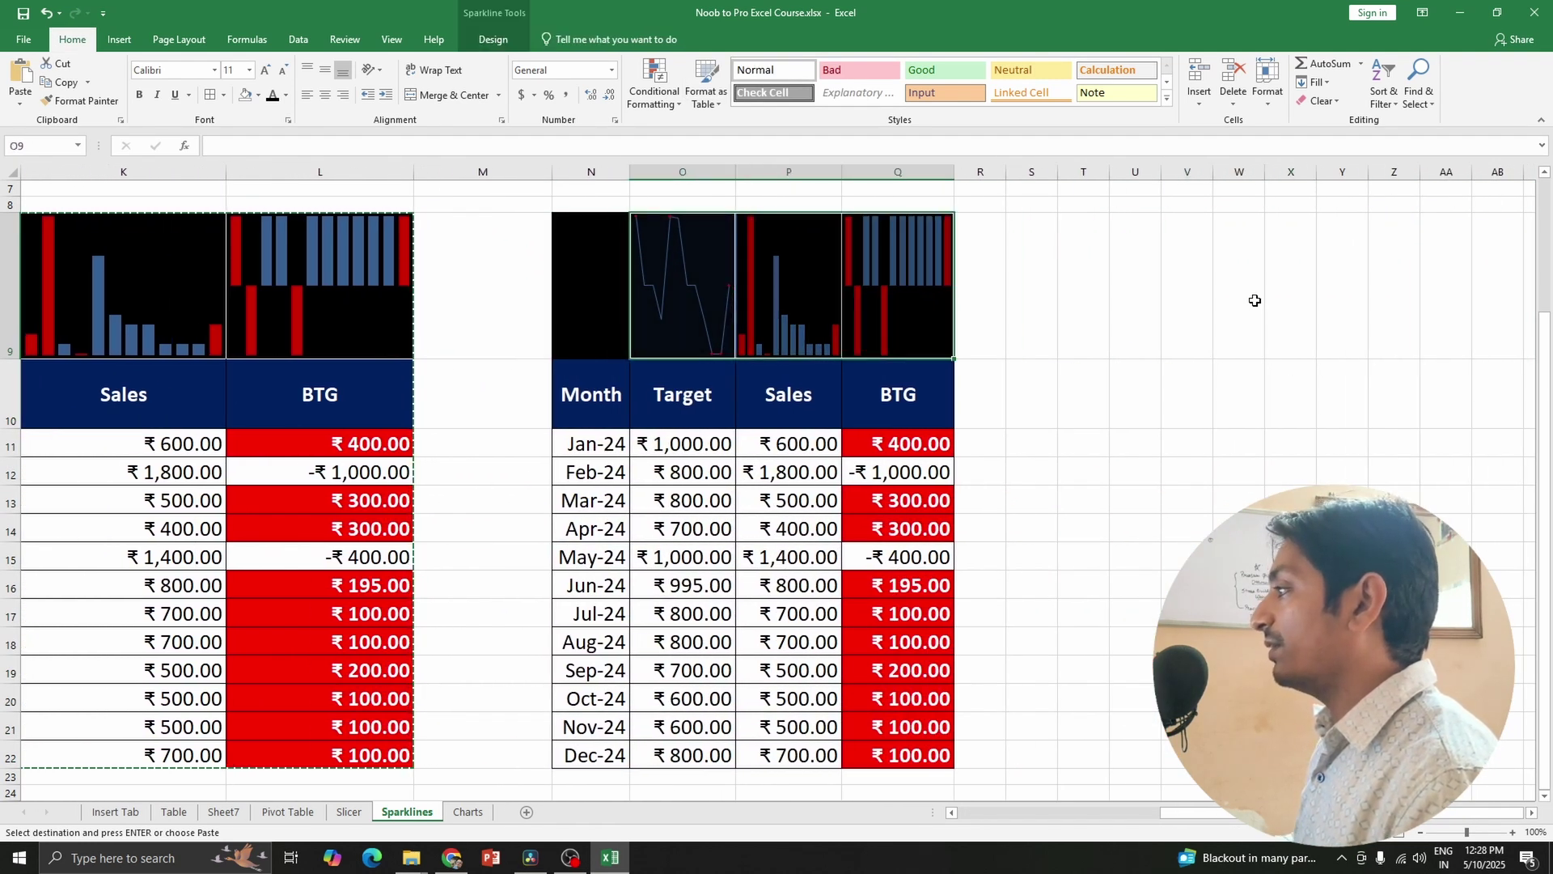
key(Escape)
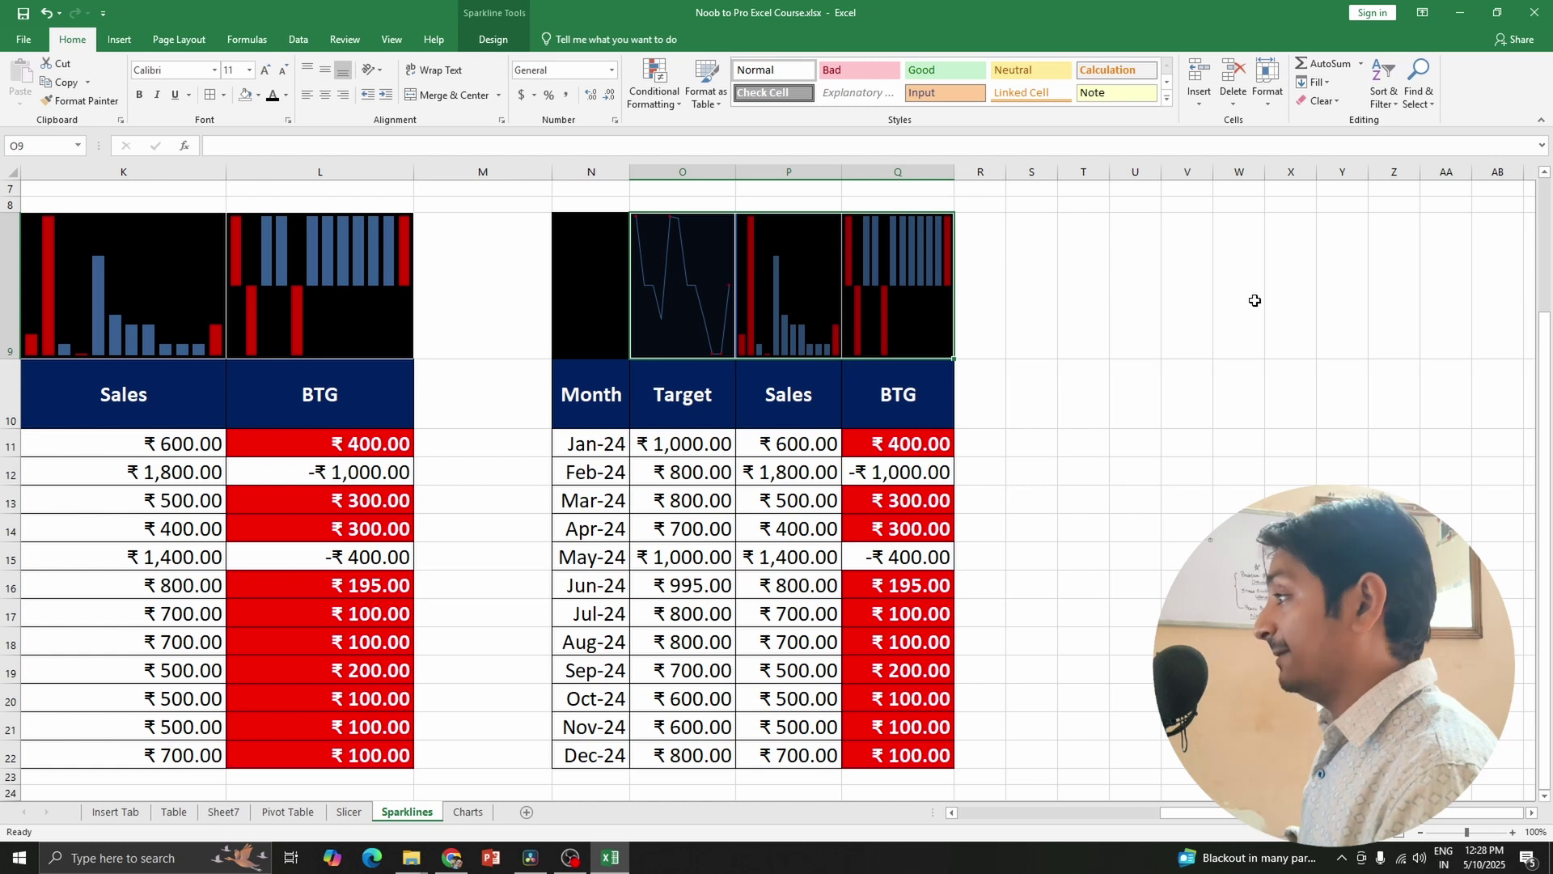
key(Left)
key(ctrl+c)
key(shift+Right)
key(shift+Right)
key(shift+Right)
key(Return)
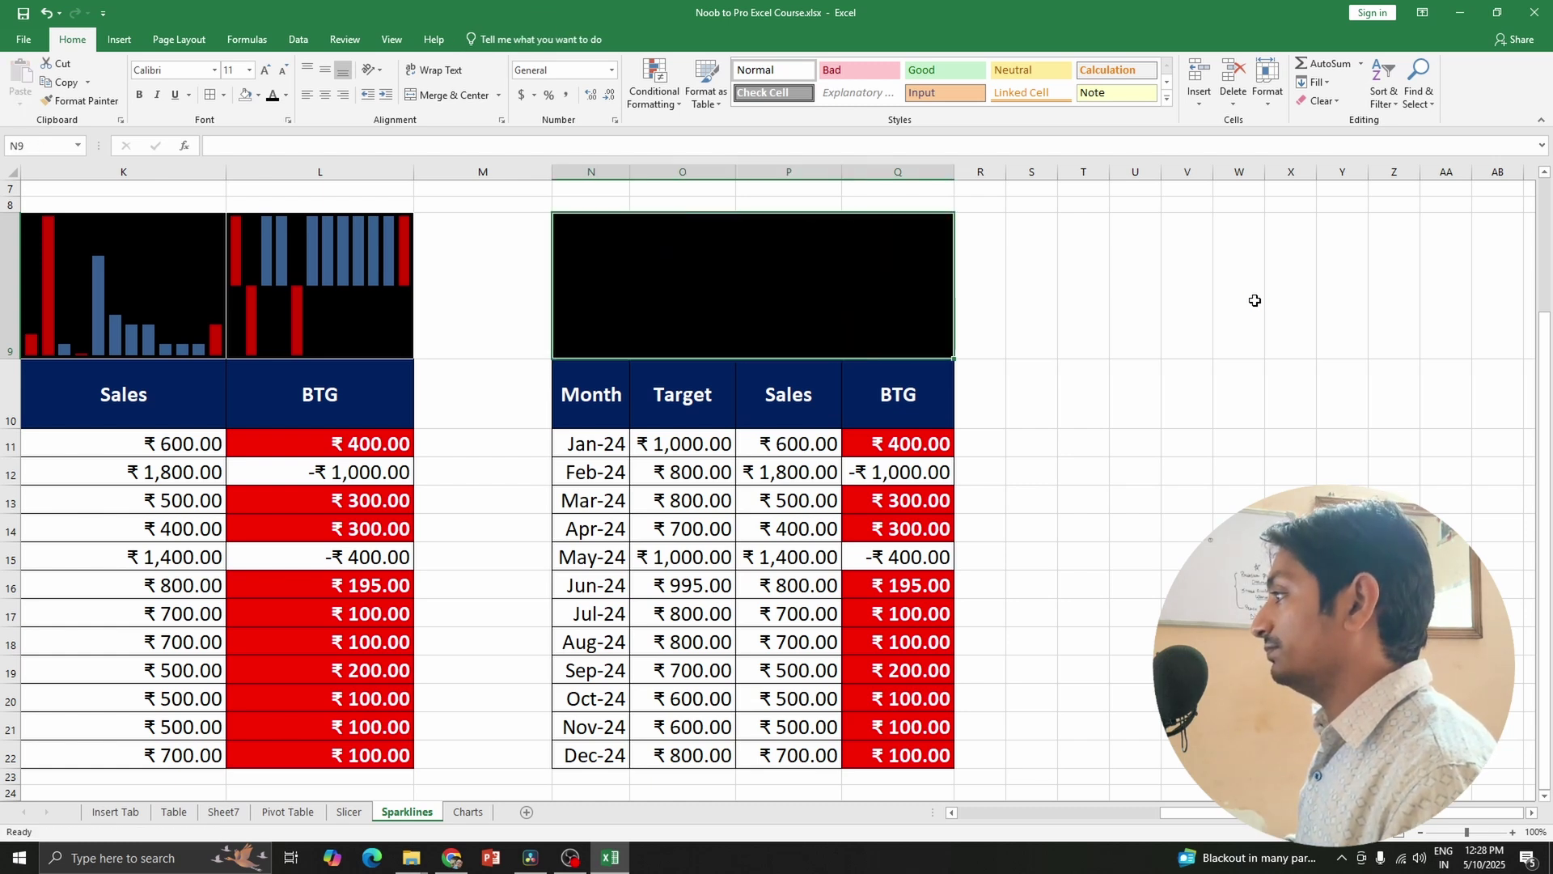
key(Down)
key(Up)
key(Right)
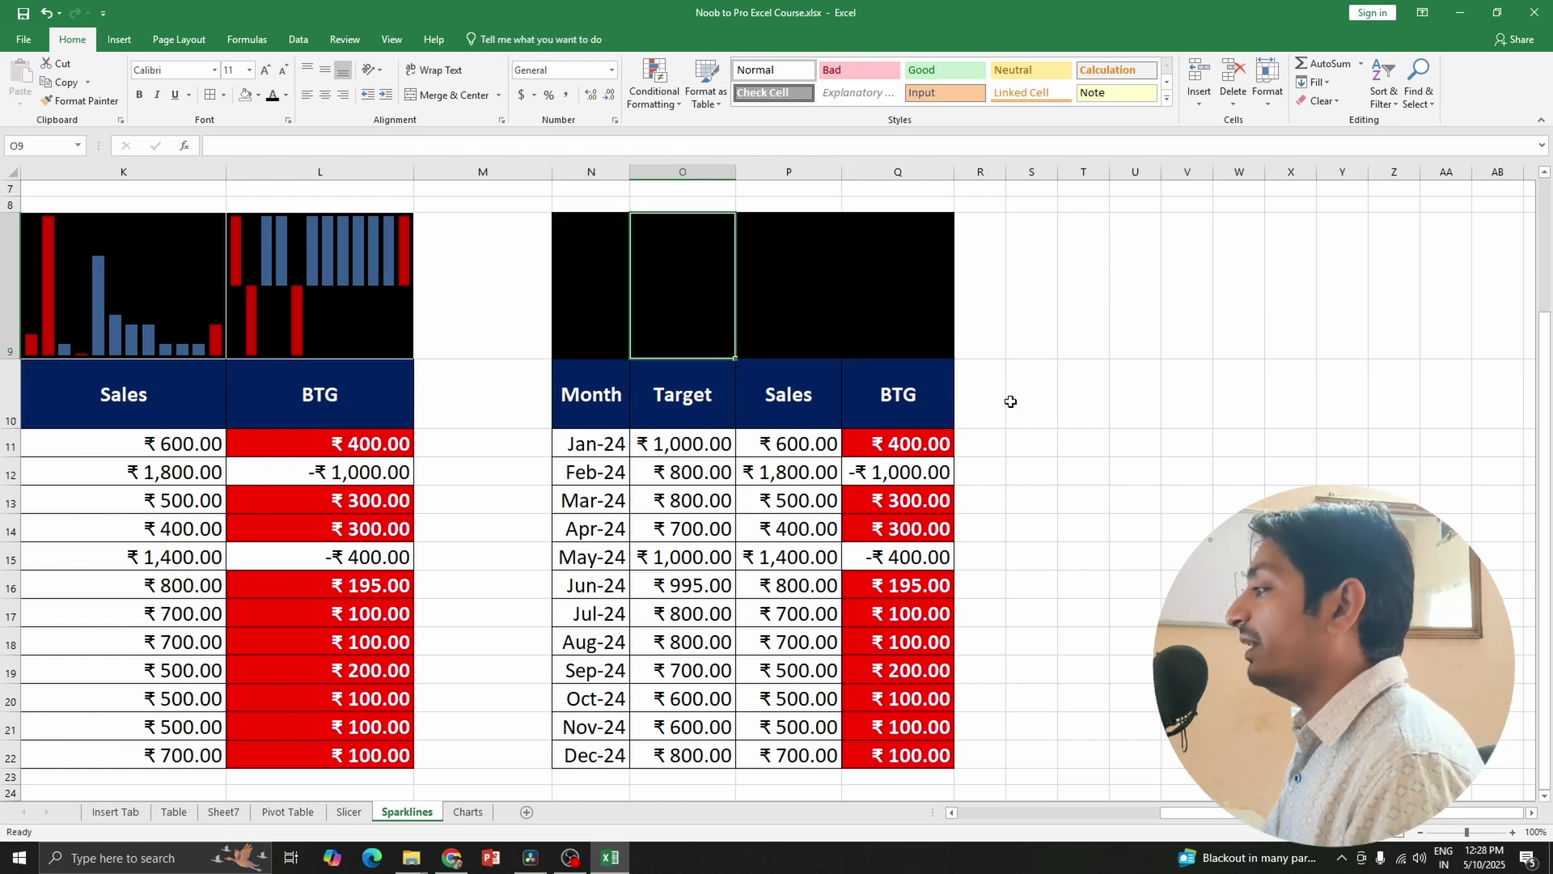
Insert a line sparkline of O11:O22 in O9 and fill it across to Q9.
click(119, 39)
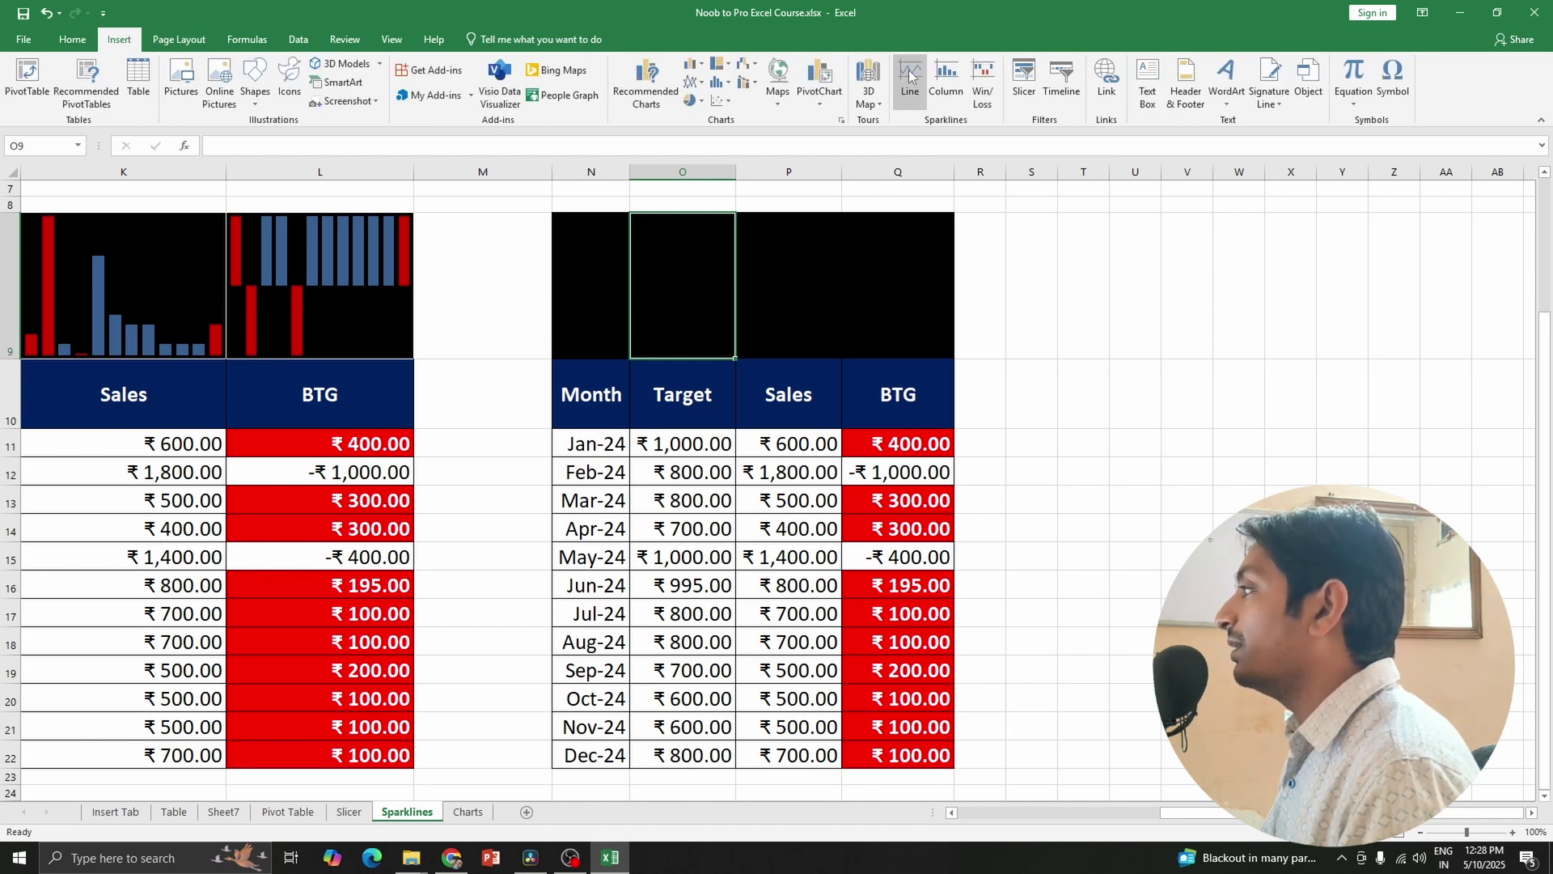
click(910, 82)
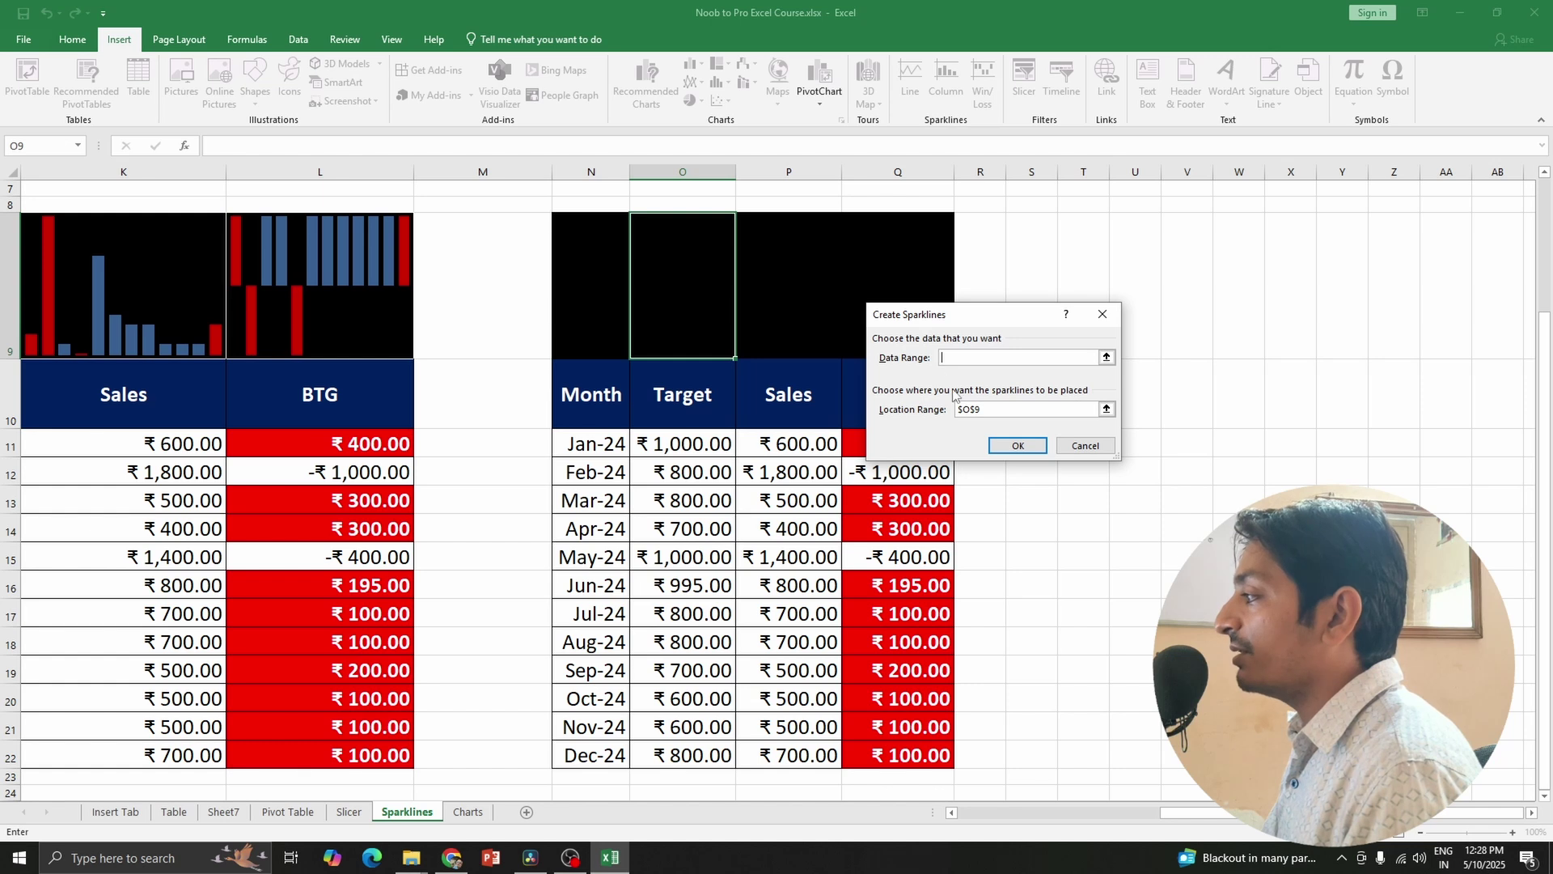
drag(712, 446, 708, 757)
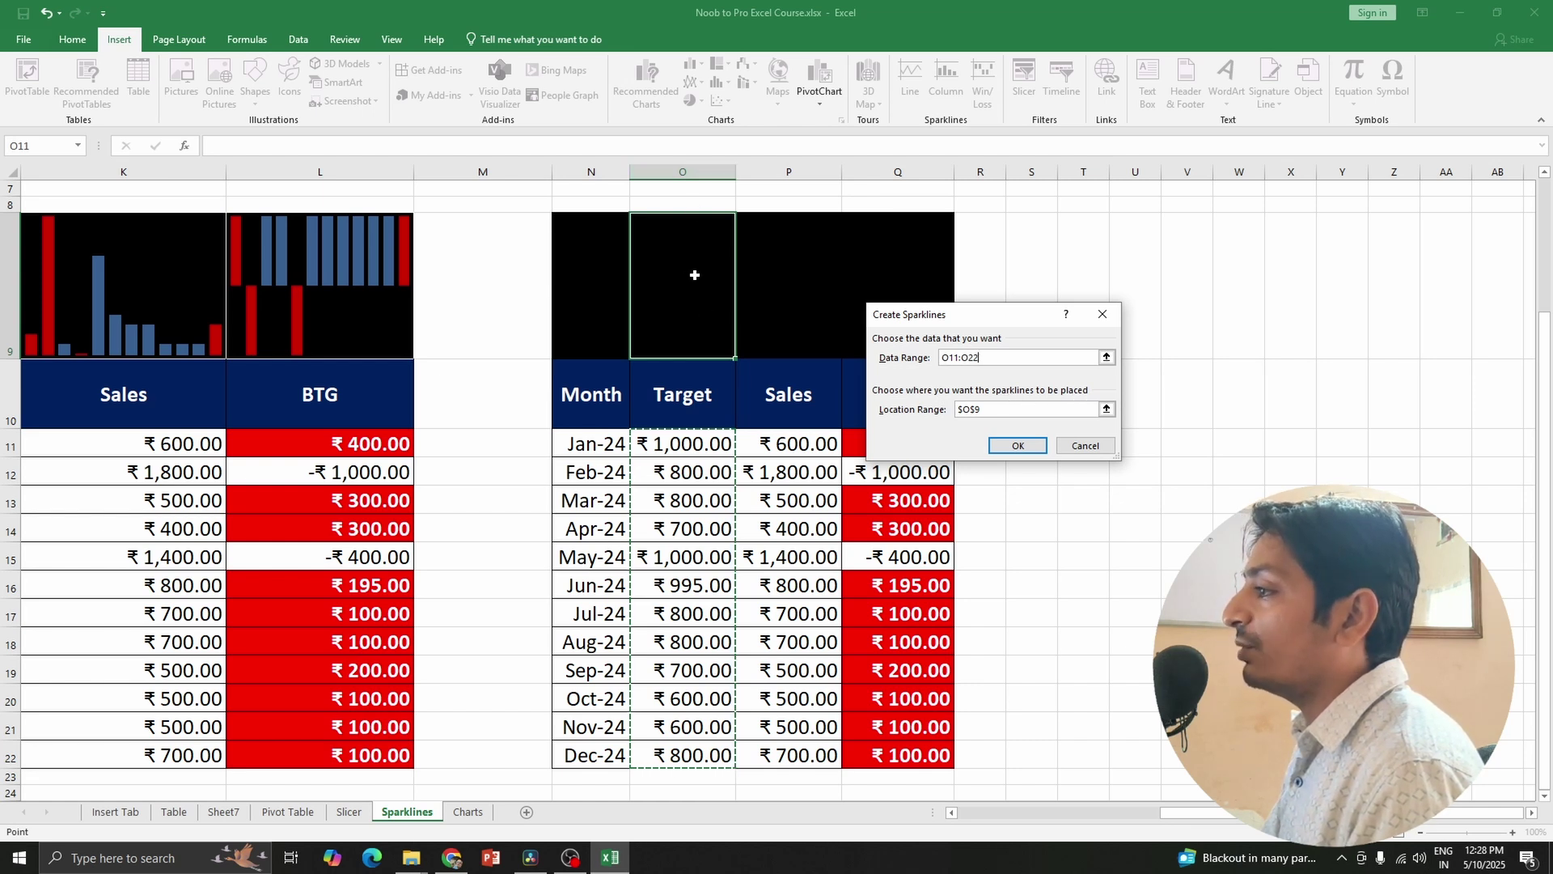
click(1016, 445)
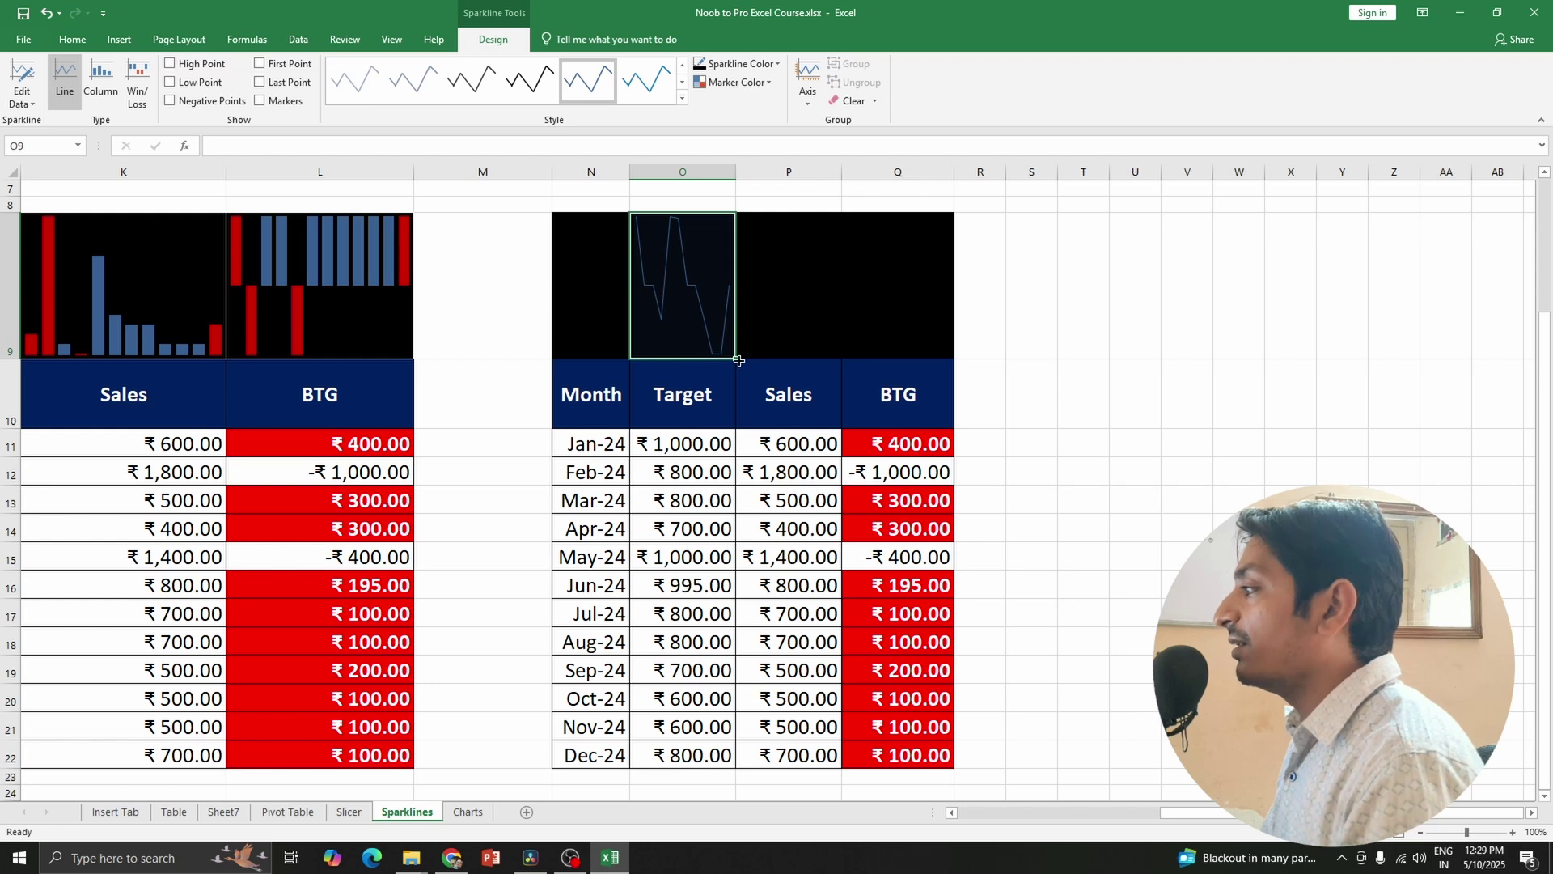
drag(739, 360, 912, 361)
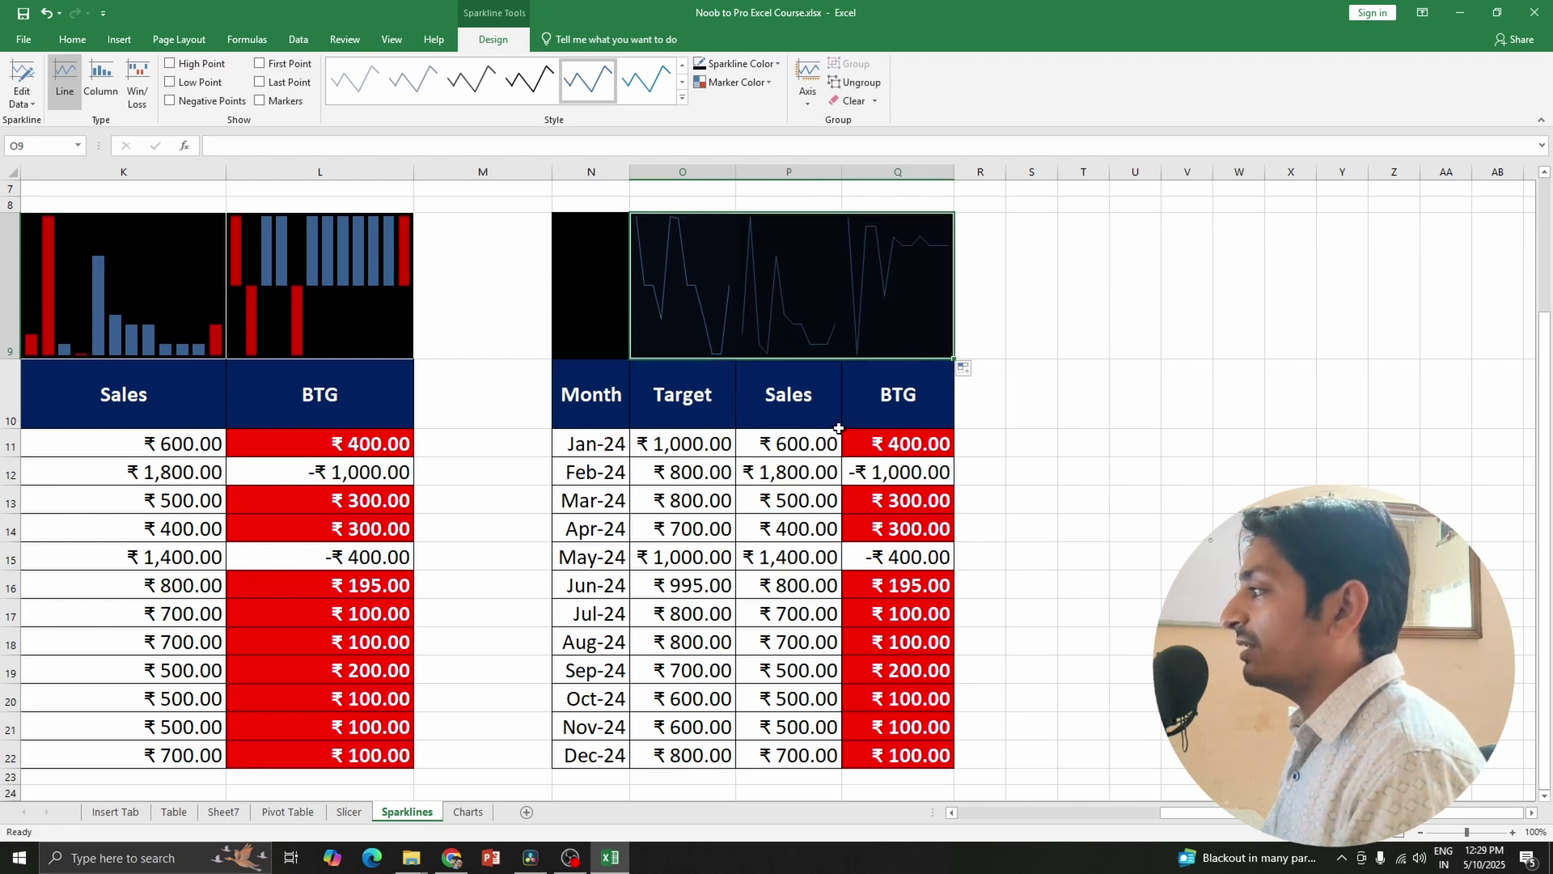
Show the high and low points on the O9:Q9 sparklines, then ungroup the Sales sparkline in P9 and convert it to Column.
click(709, 297)
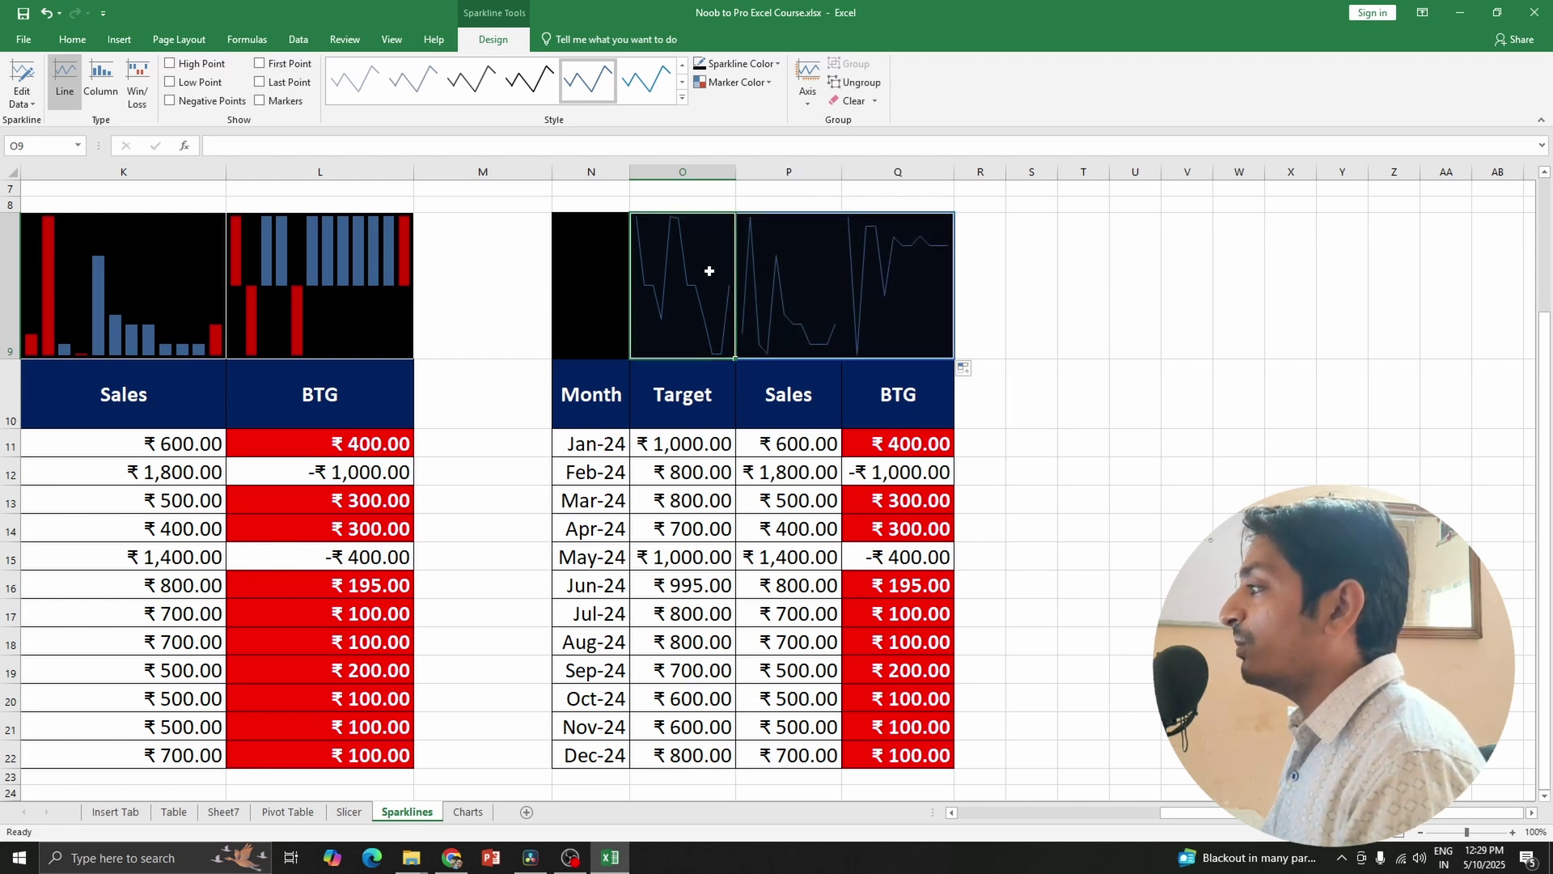
click(181, 66)
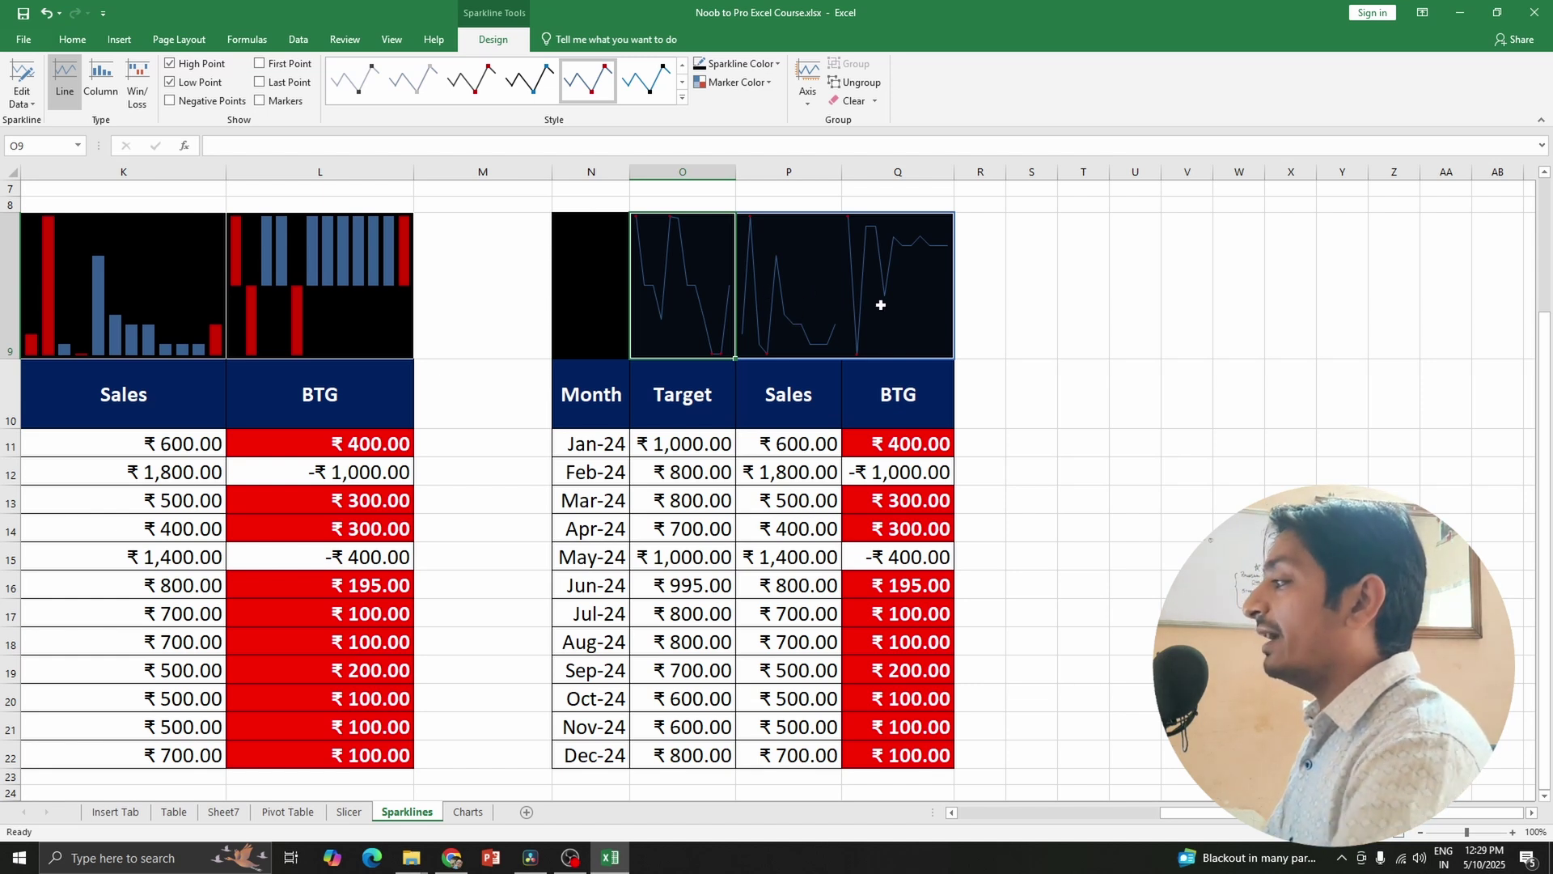
click(762, 345)
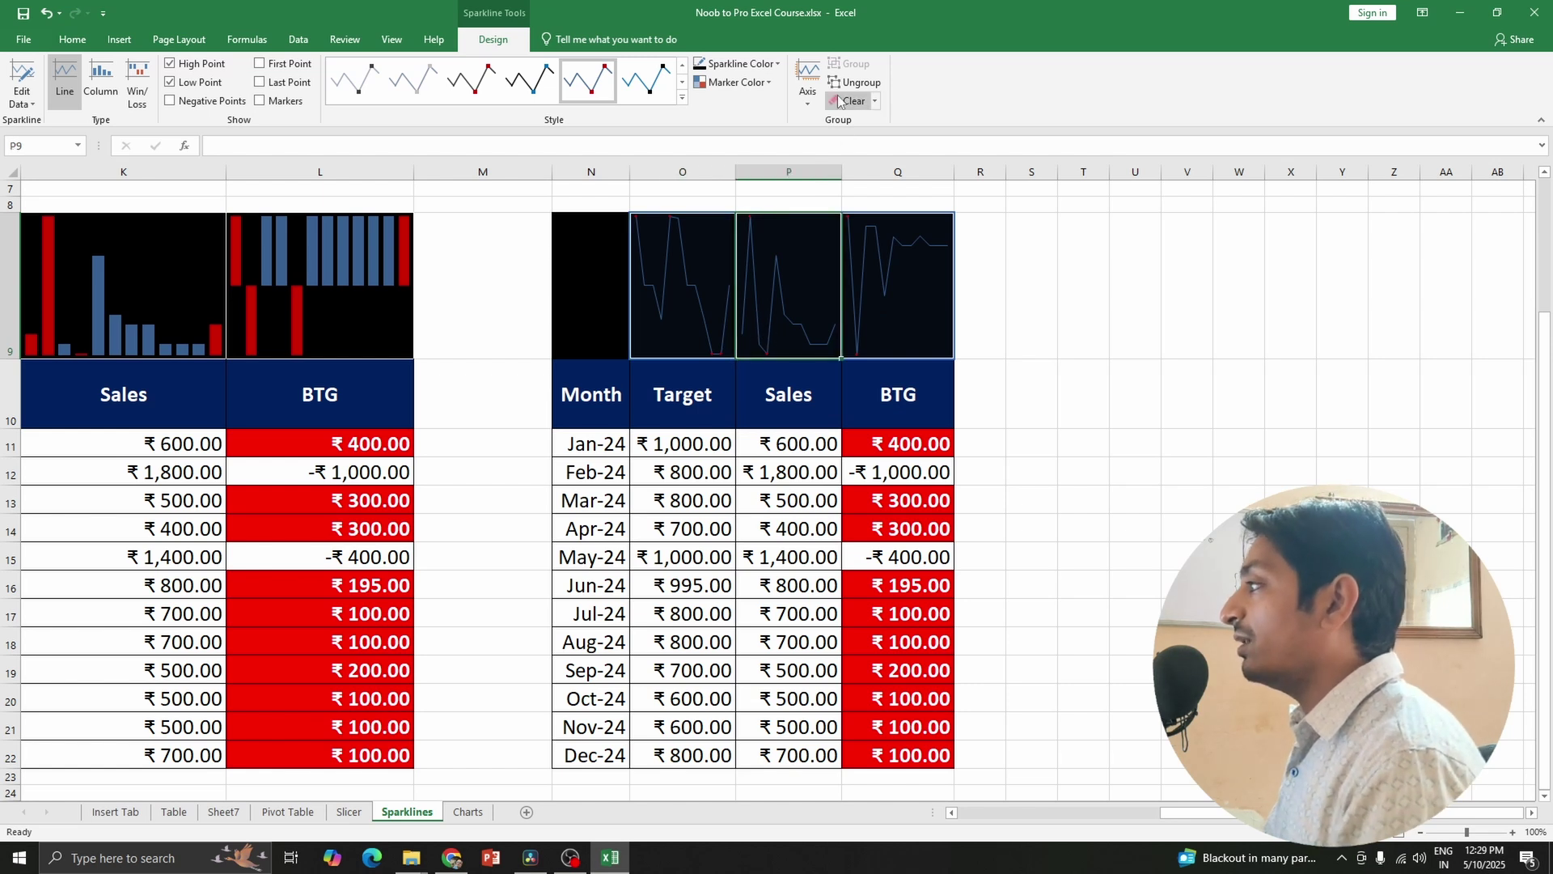
click(837, 84)
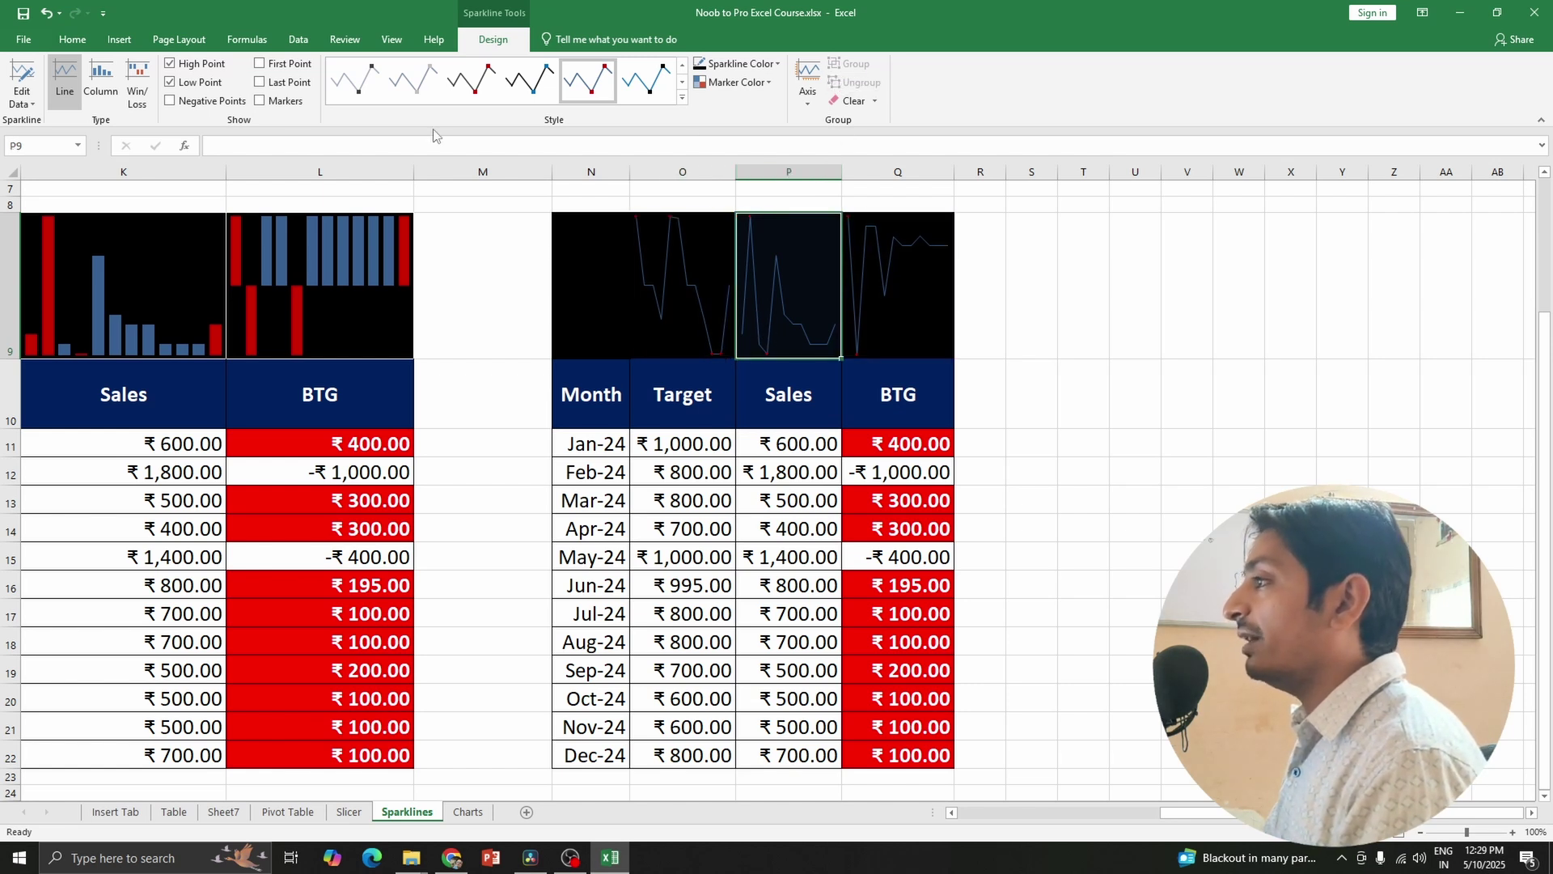
click(109, 93)
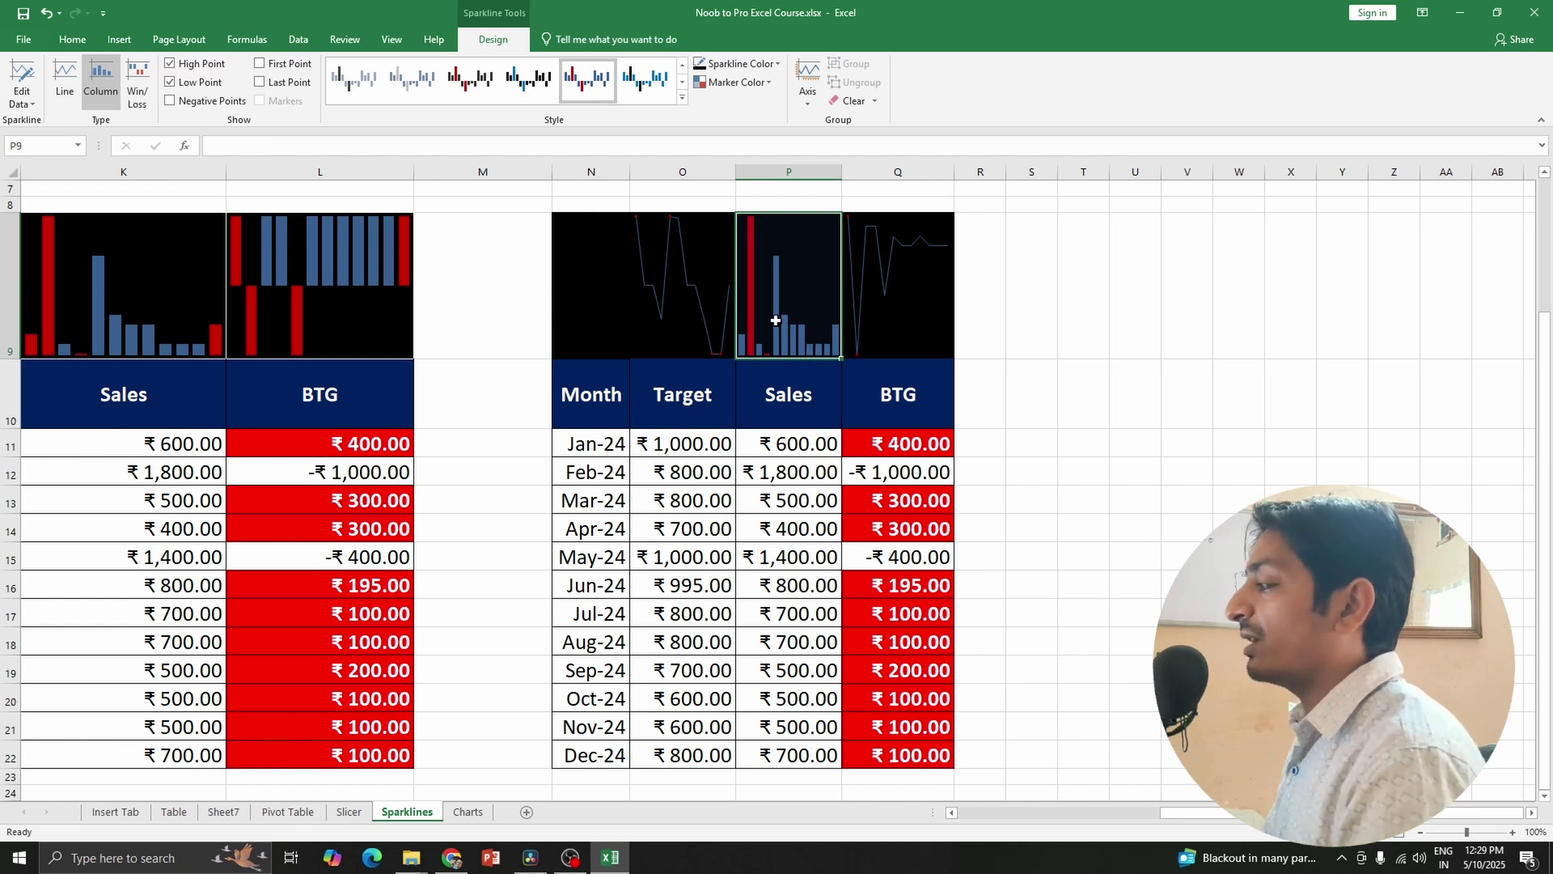
Ungroup the BTG sparkline in Q9, convert it to Win/Loss, and select the copied table N9:Q22.
click(880, 312)
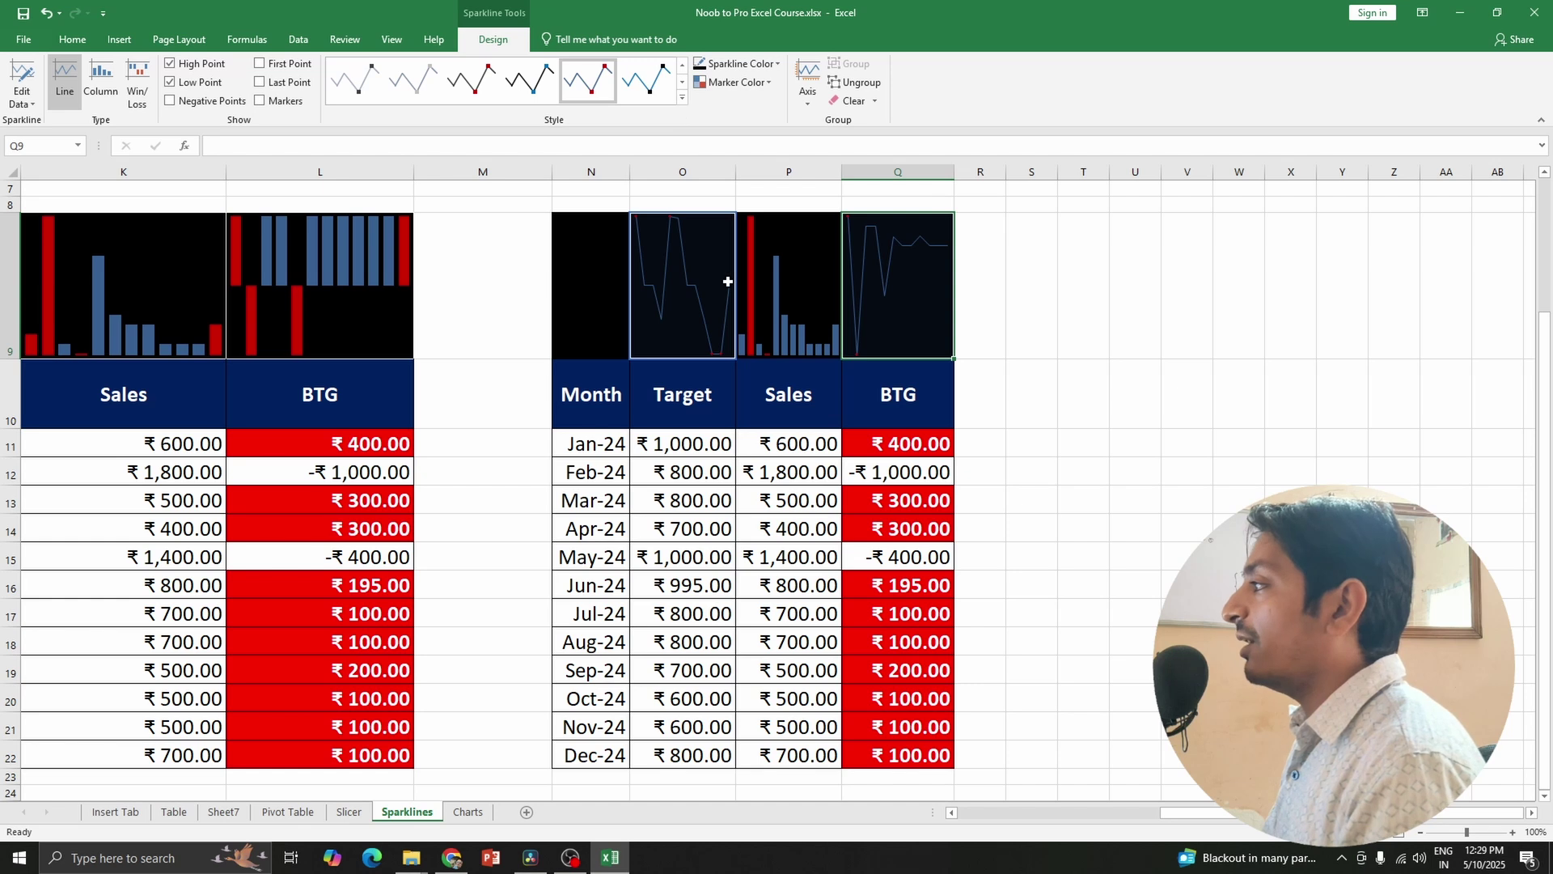
click(856, 81)
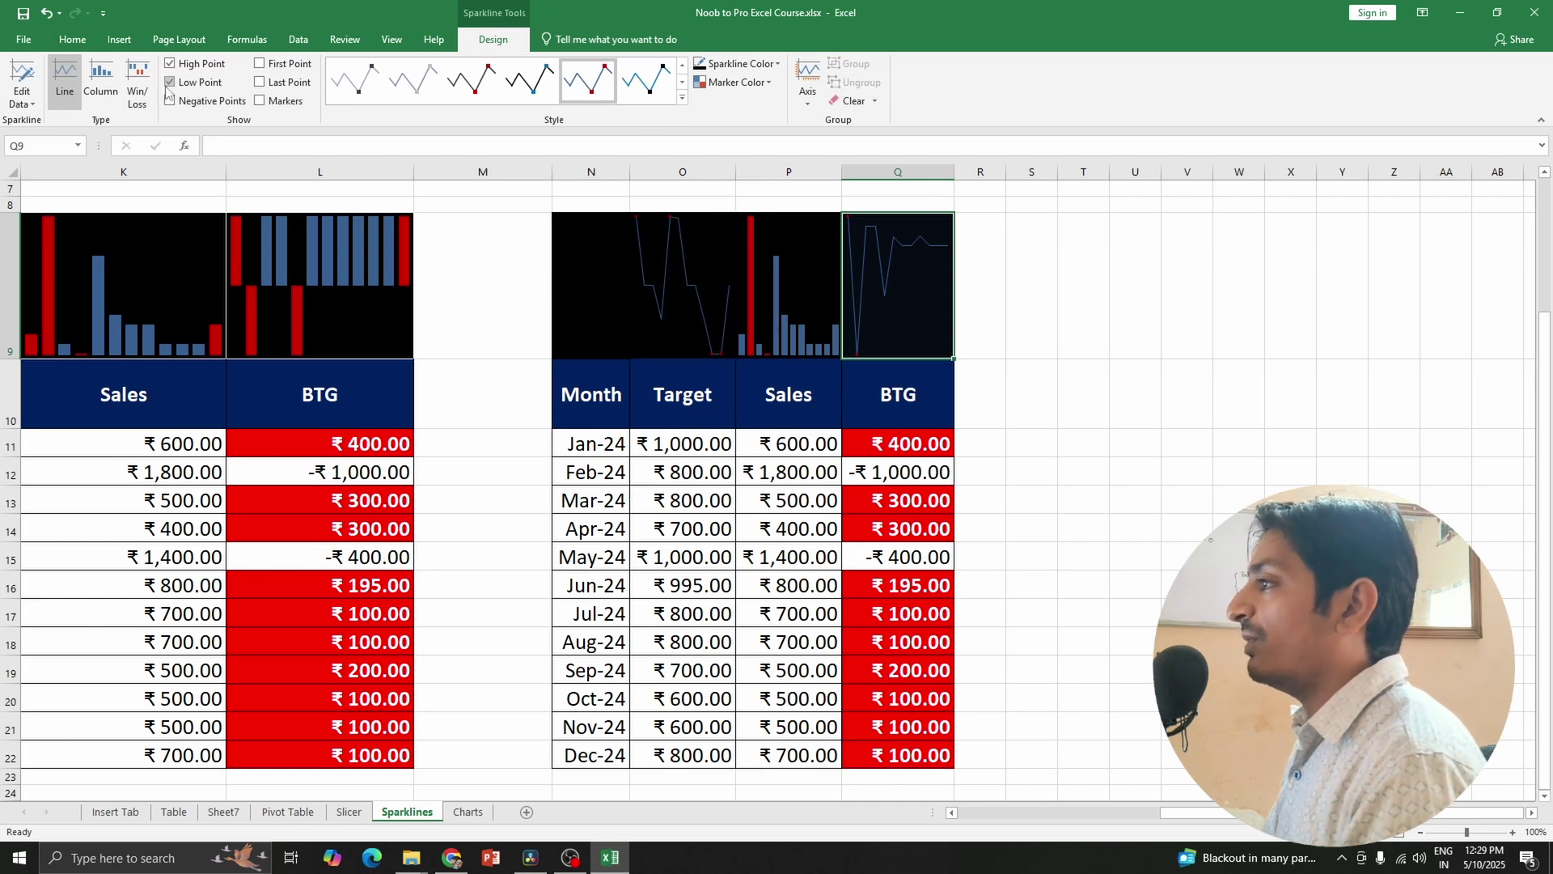
click(137, 85)
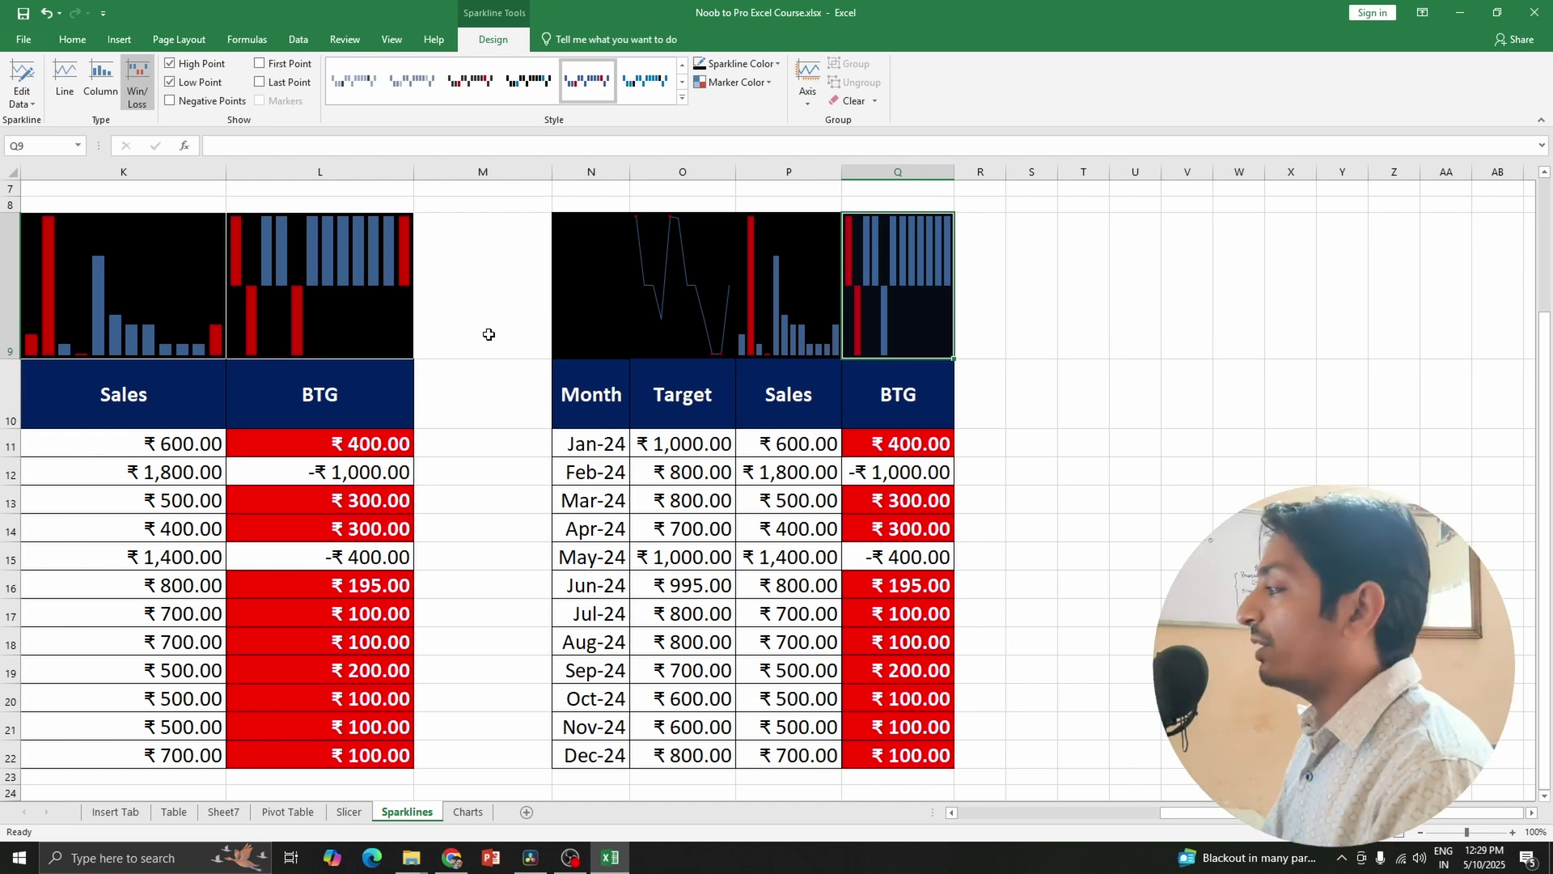
drag(595, 280, 925, 732)
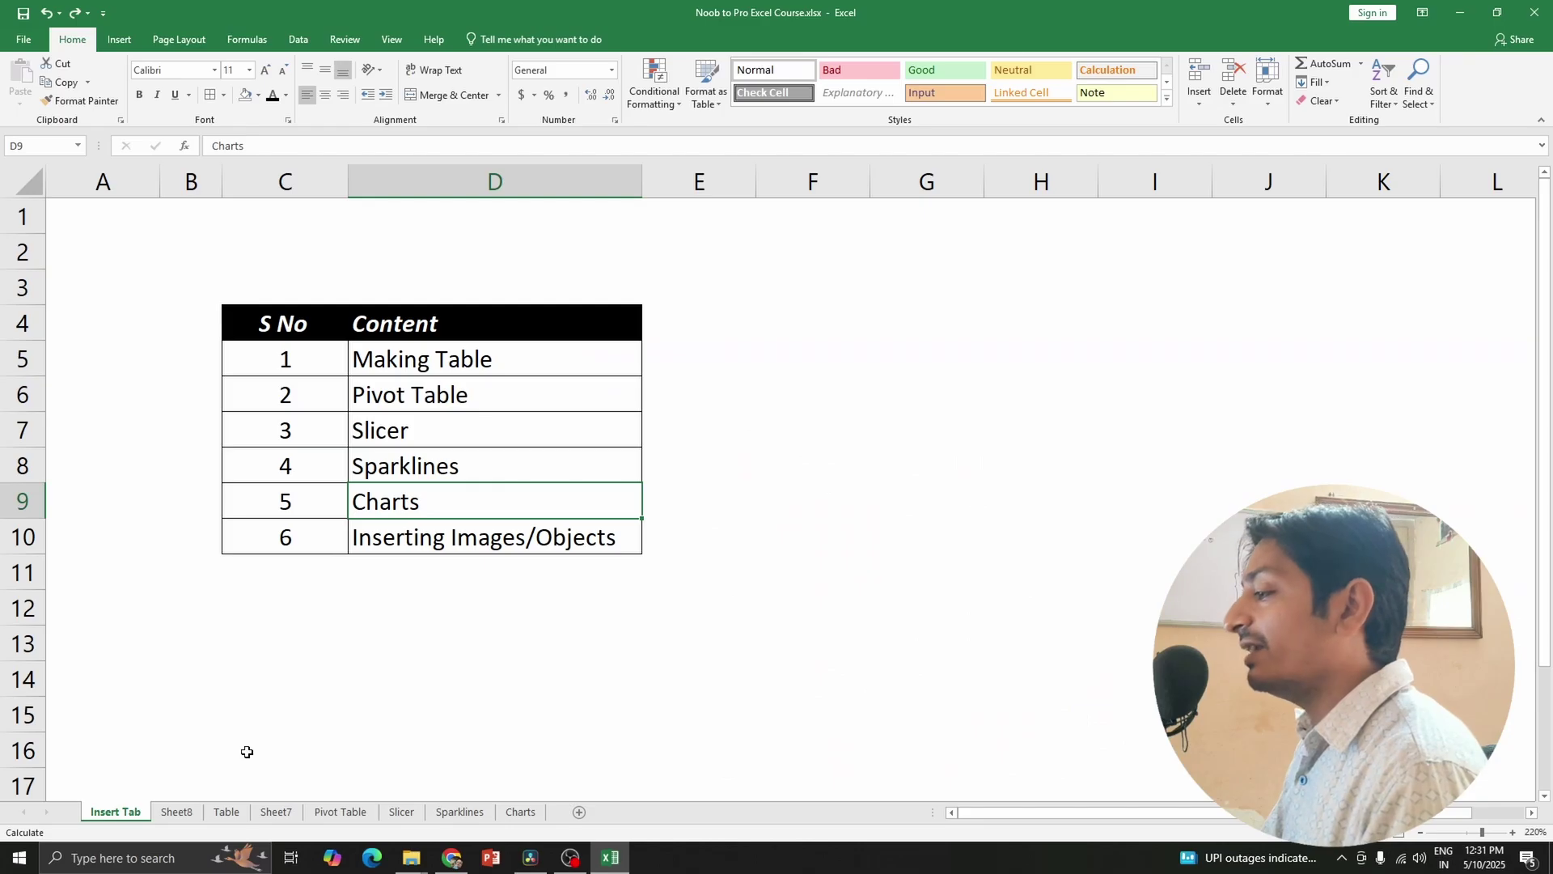
On the Table sheet, select the Customer Name and Order Gross Value columns with their data and open the recommended charts for them.
click(226, 811)
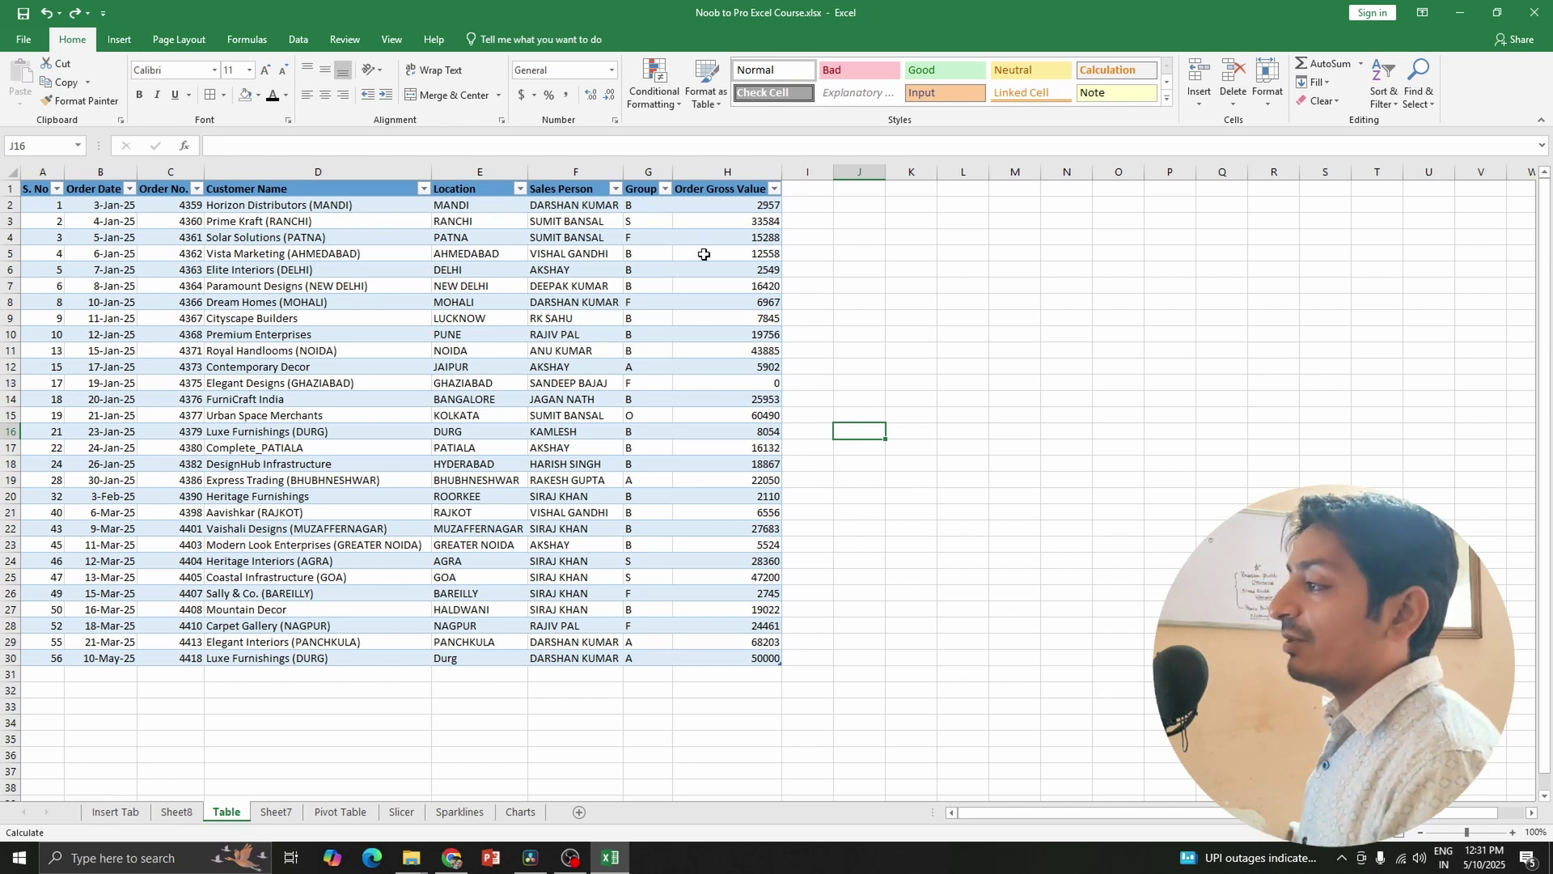
drag(307, 191, 315, 660)
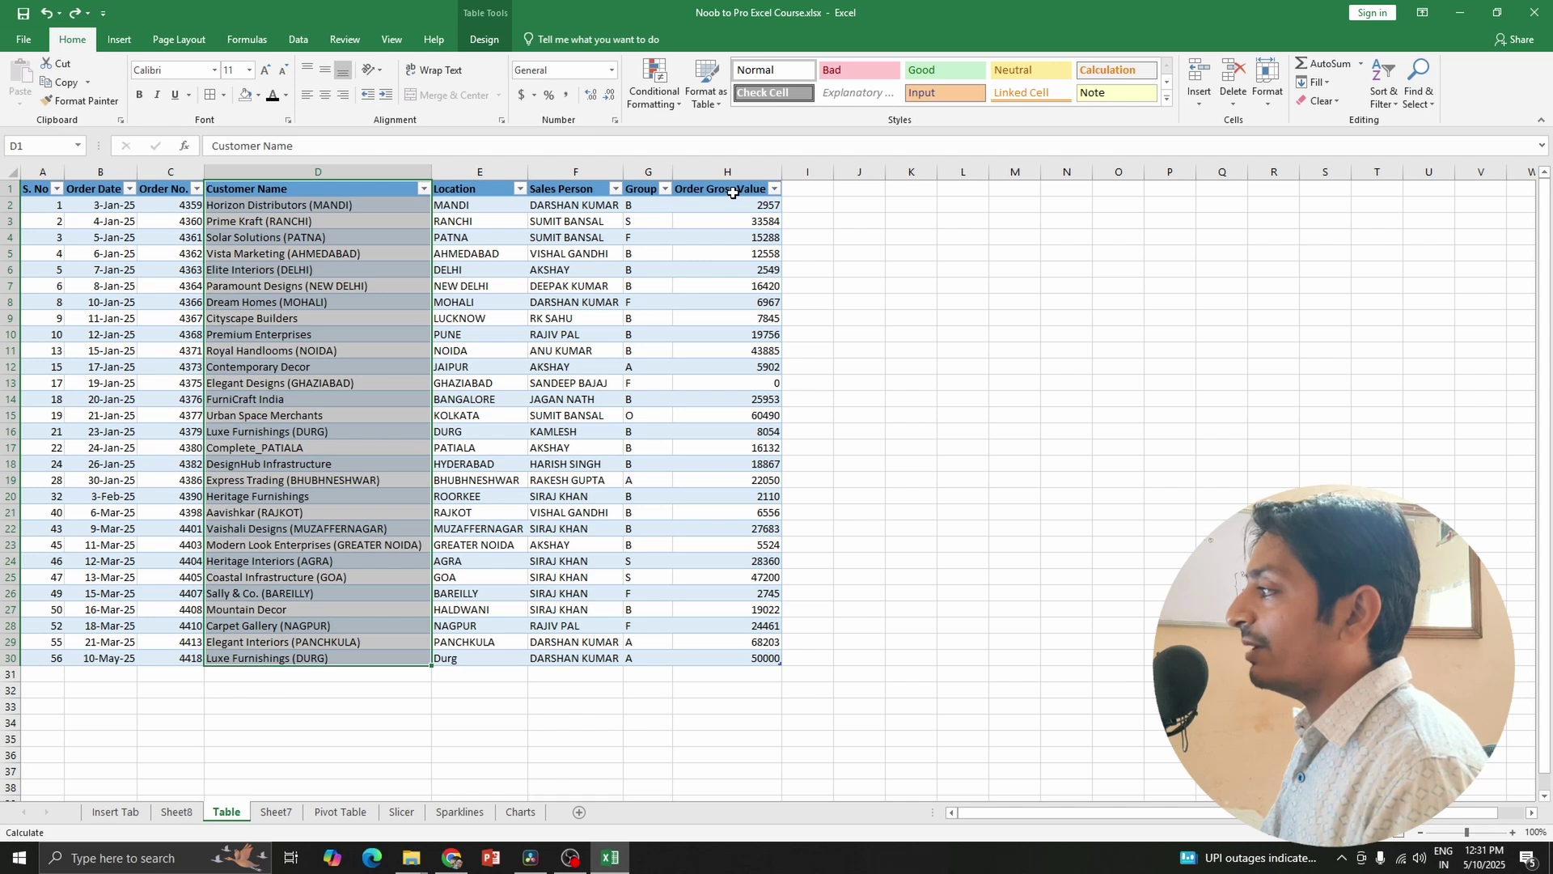
drag(732, 192, 750, 659)
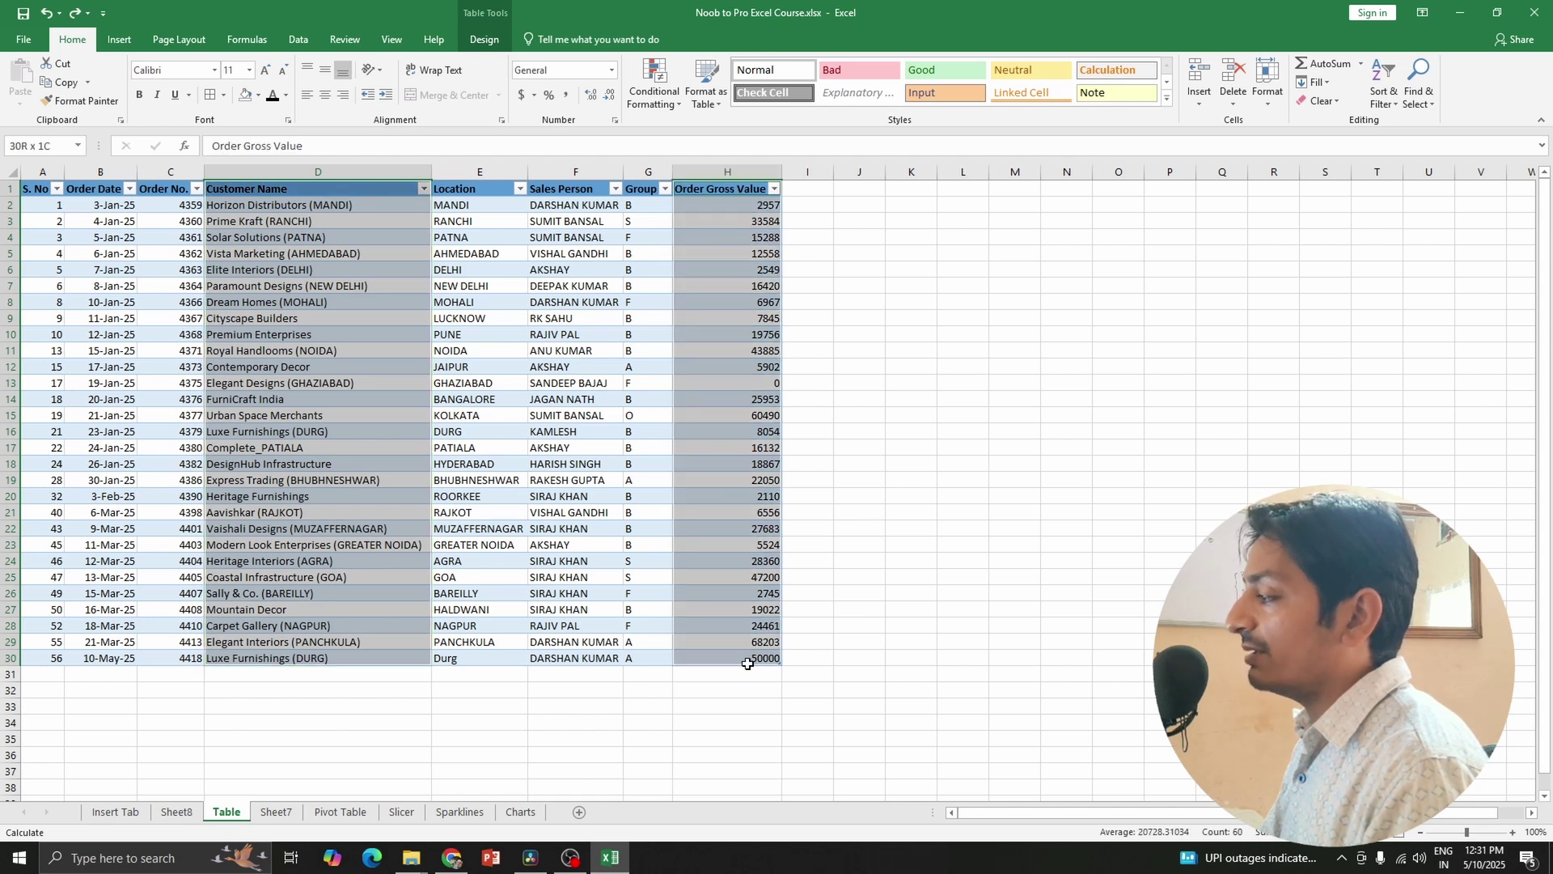
click(119, 38)
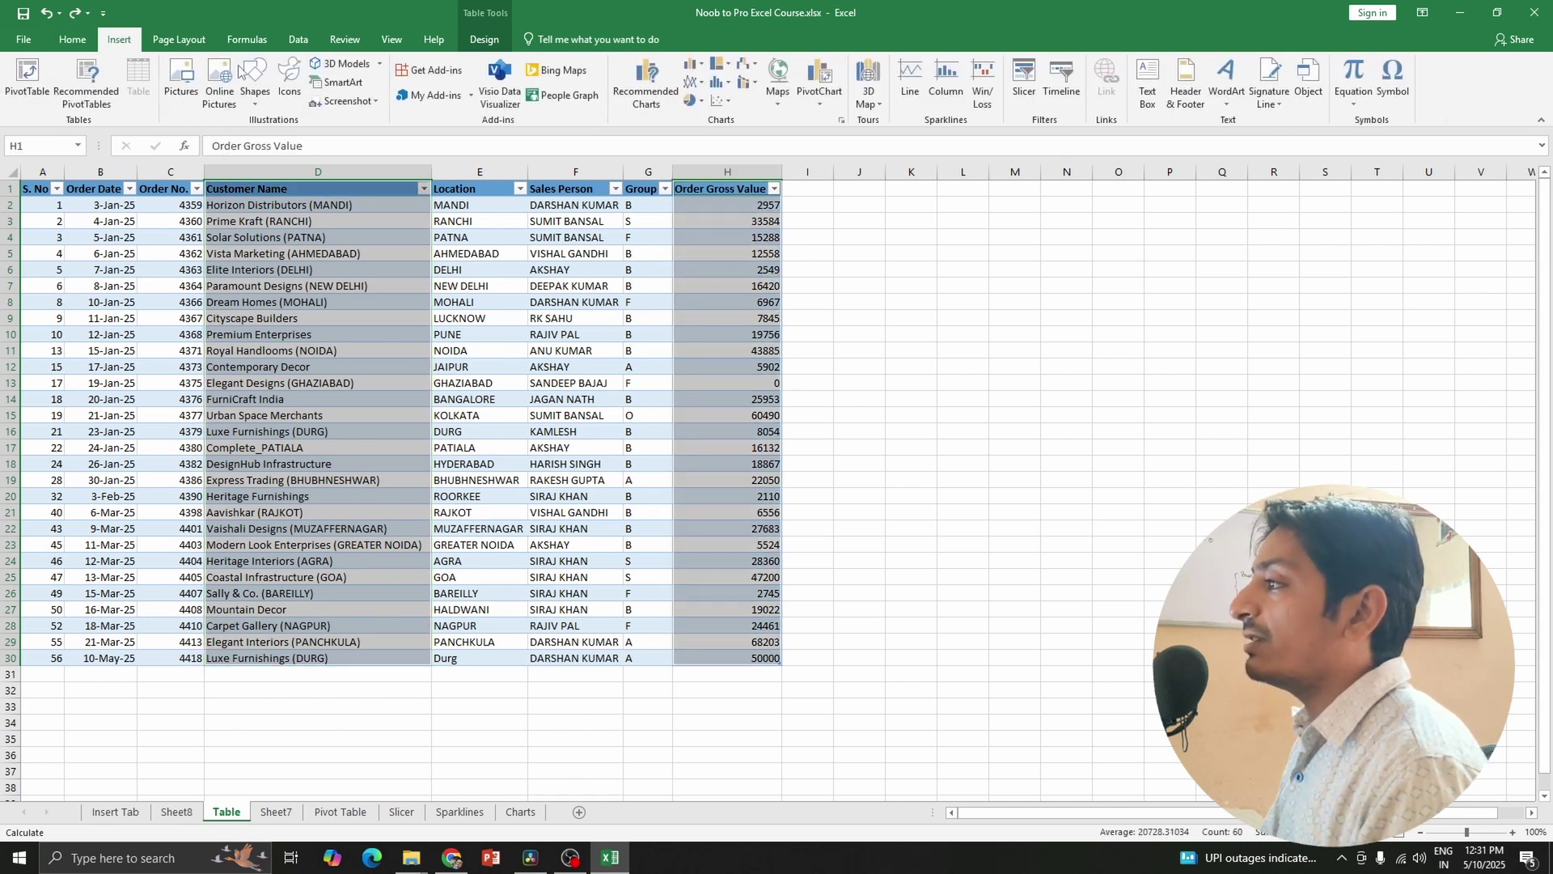
click(652, 85)
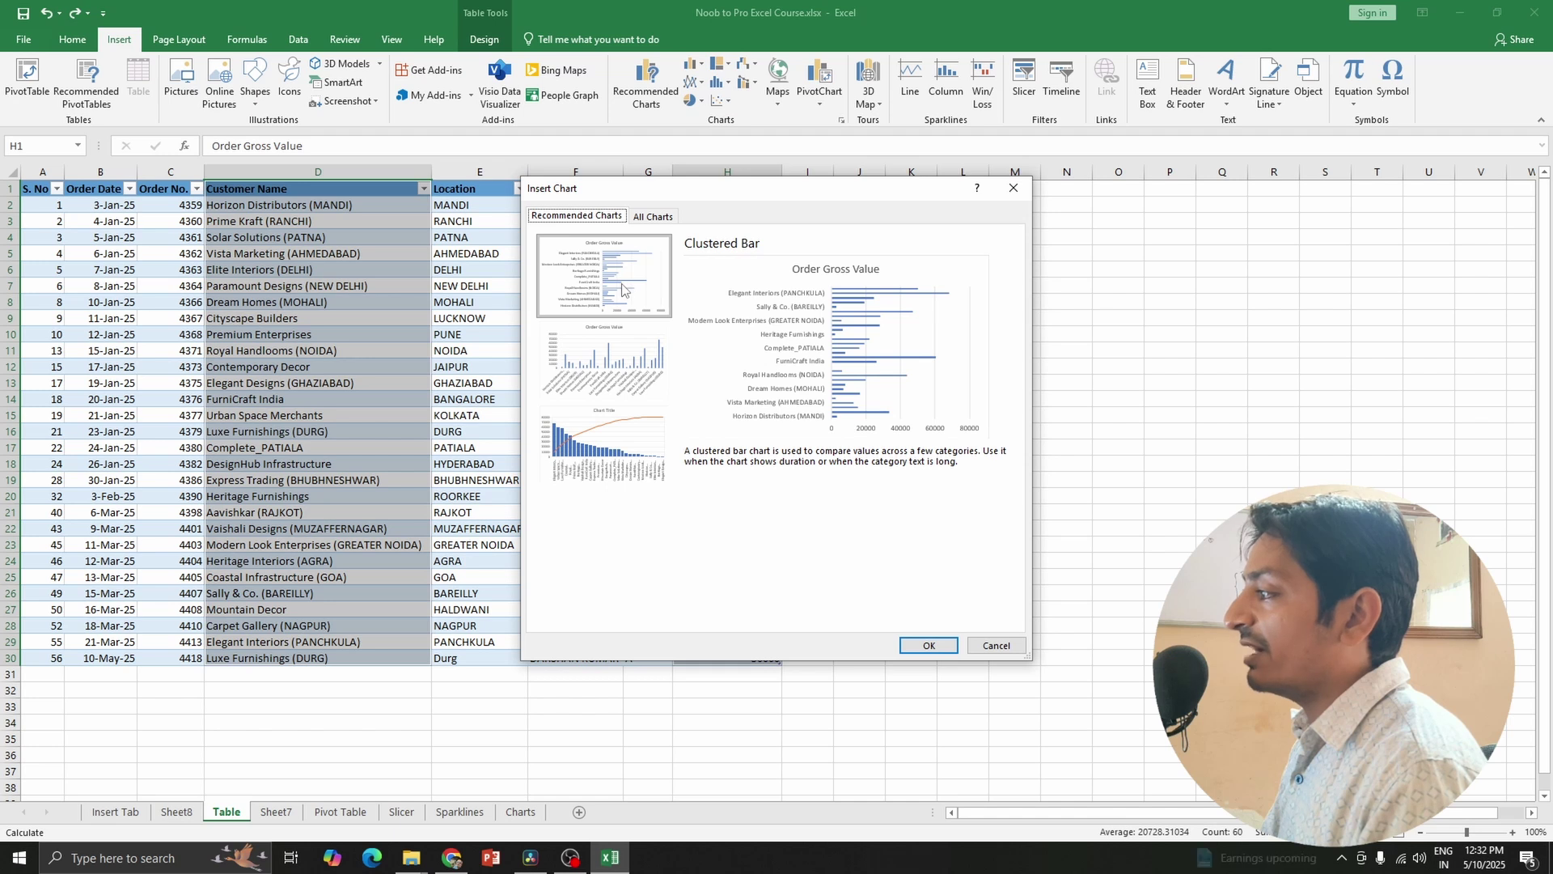
Preview the Column, Line, Pie and Bar chart types for the selected data and return to the recommended charts.
click(653, 216)
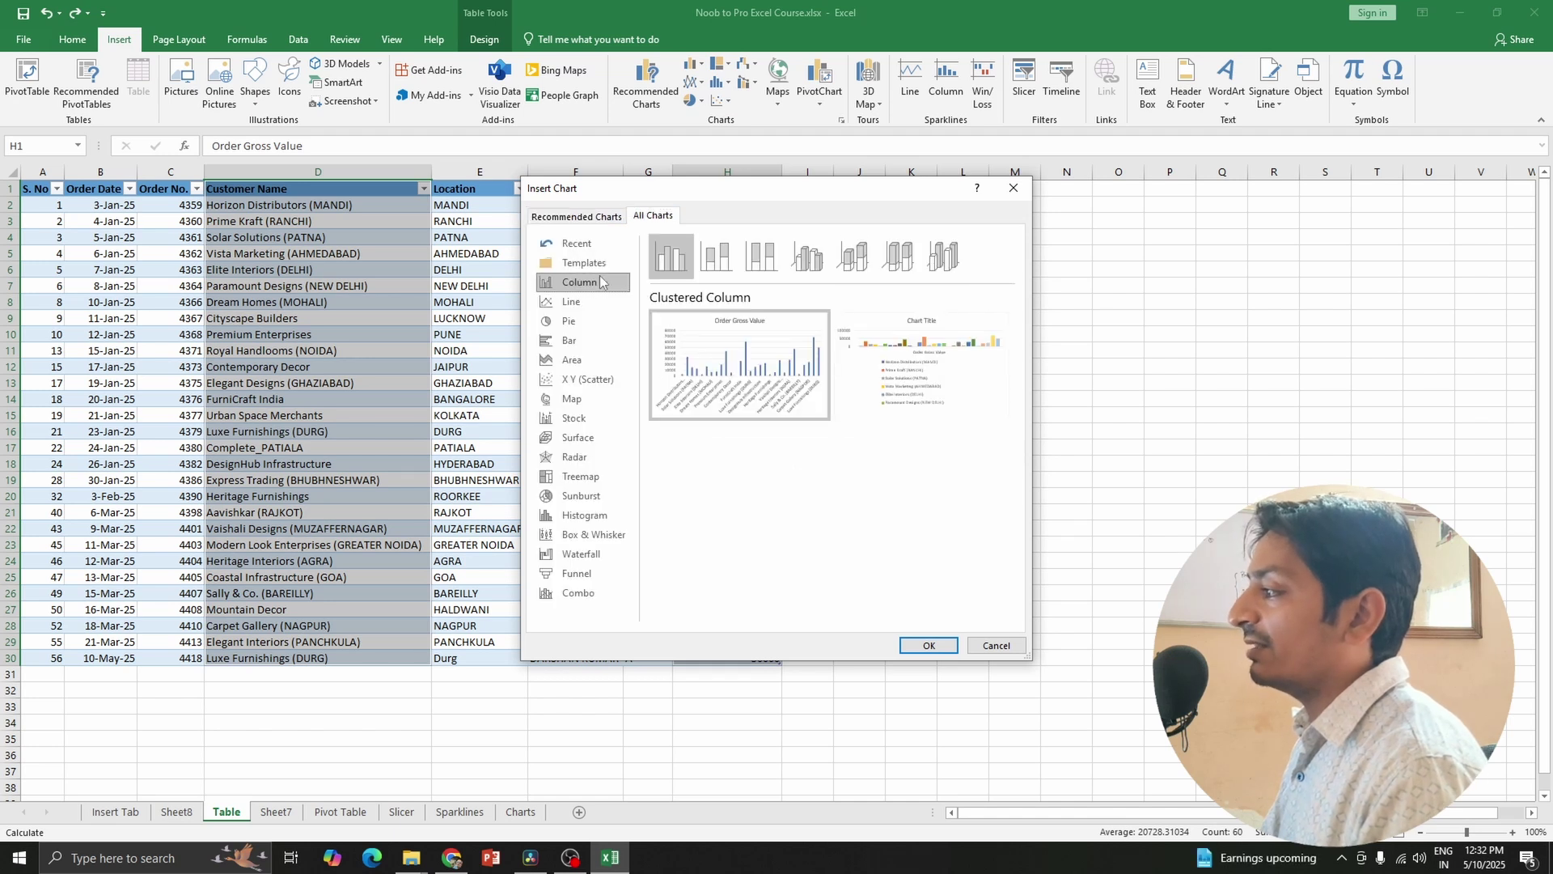
click(590, 301)
click(575, 324)
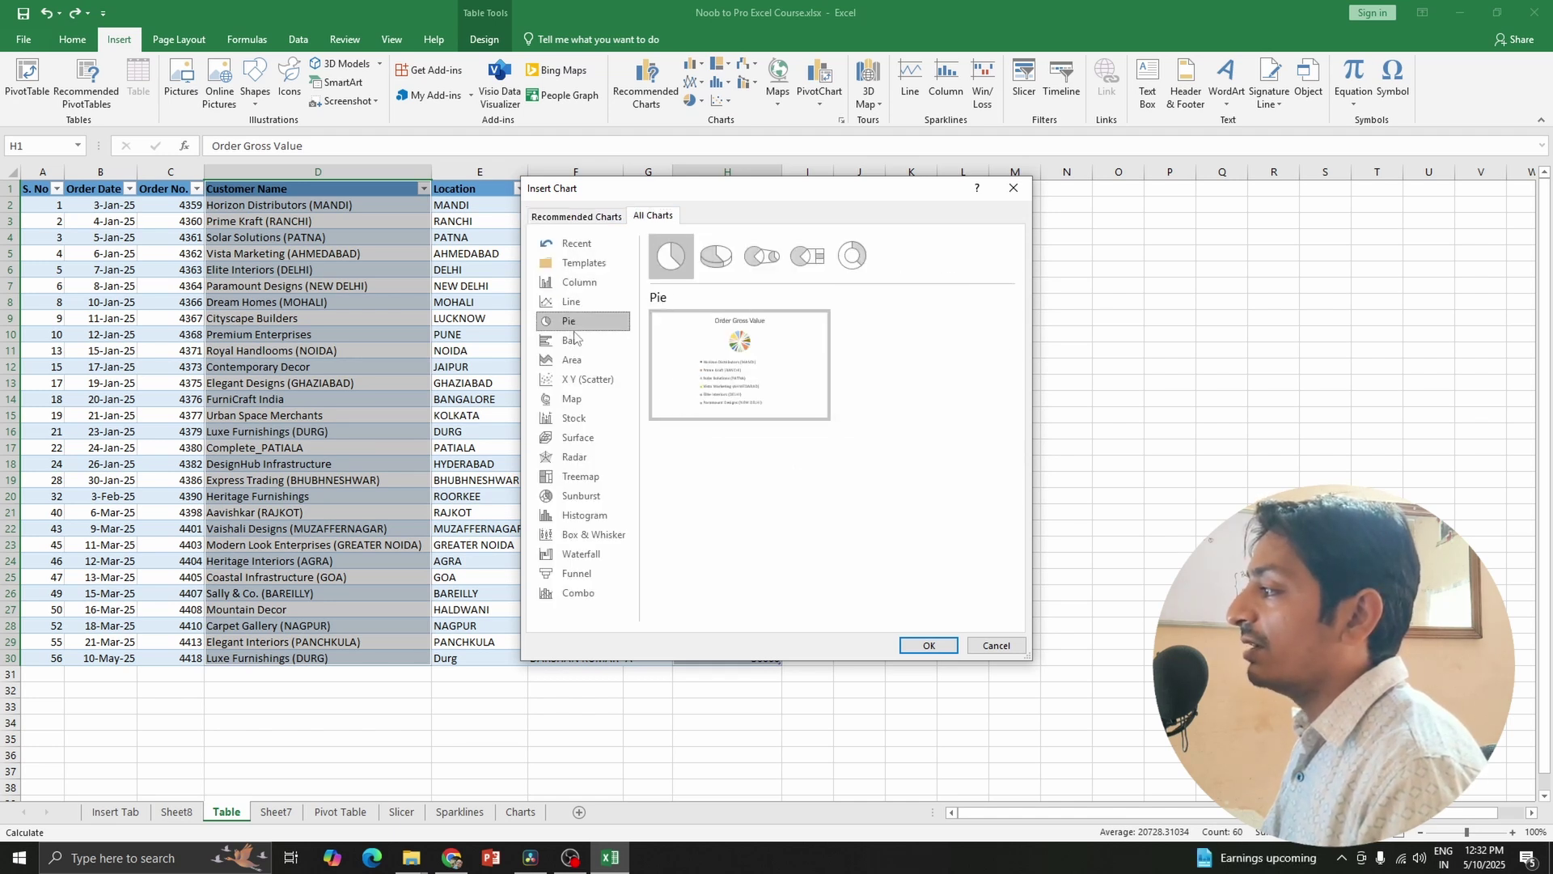
click(577, 344)
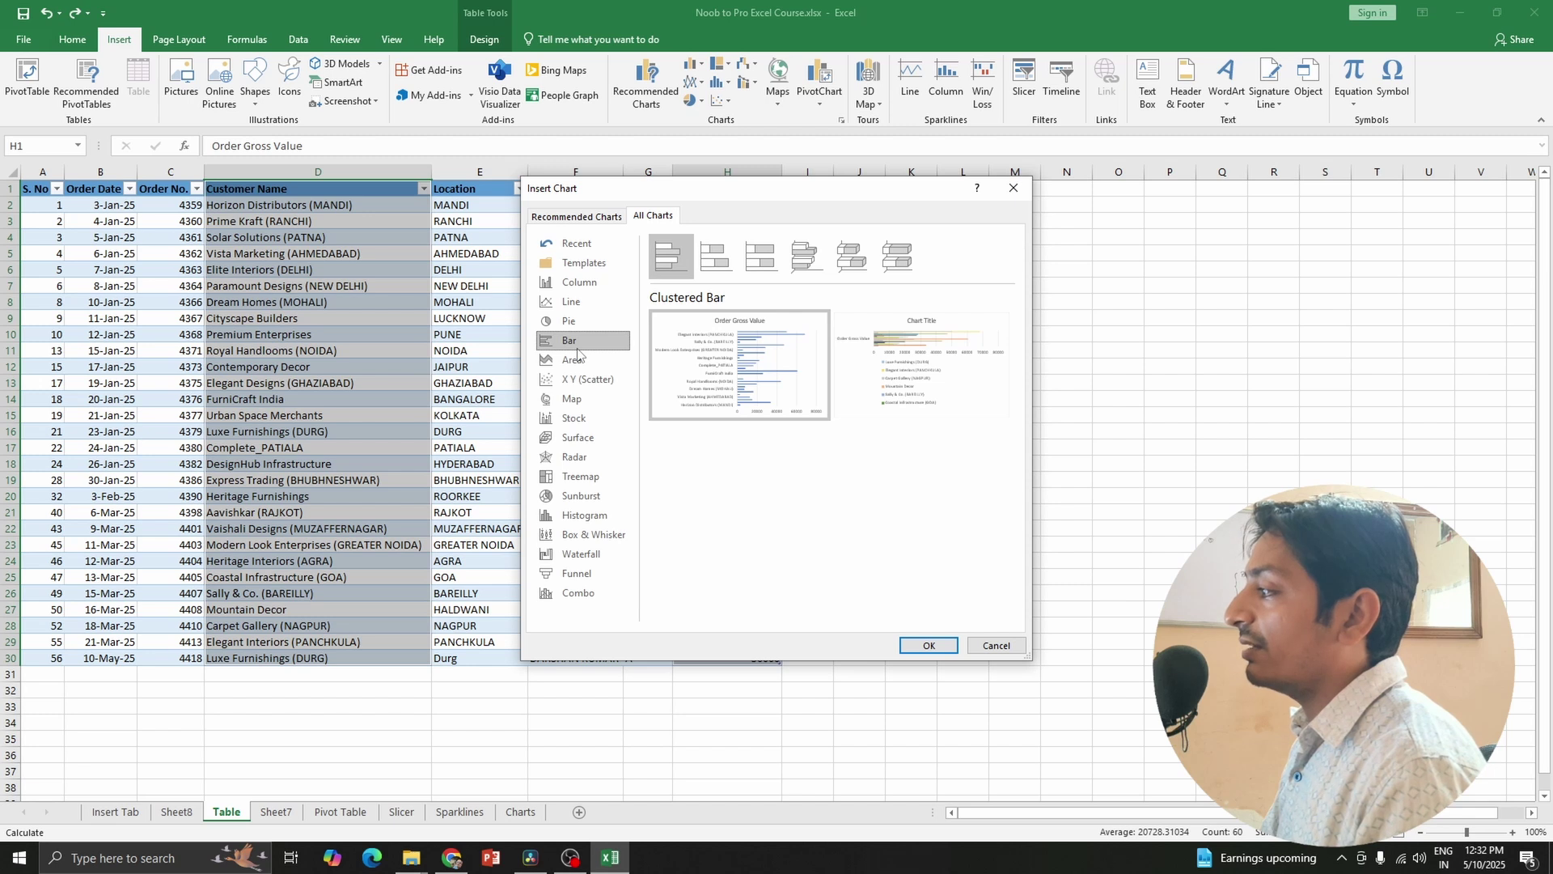
click(577, 216)
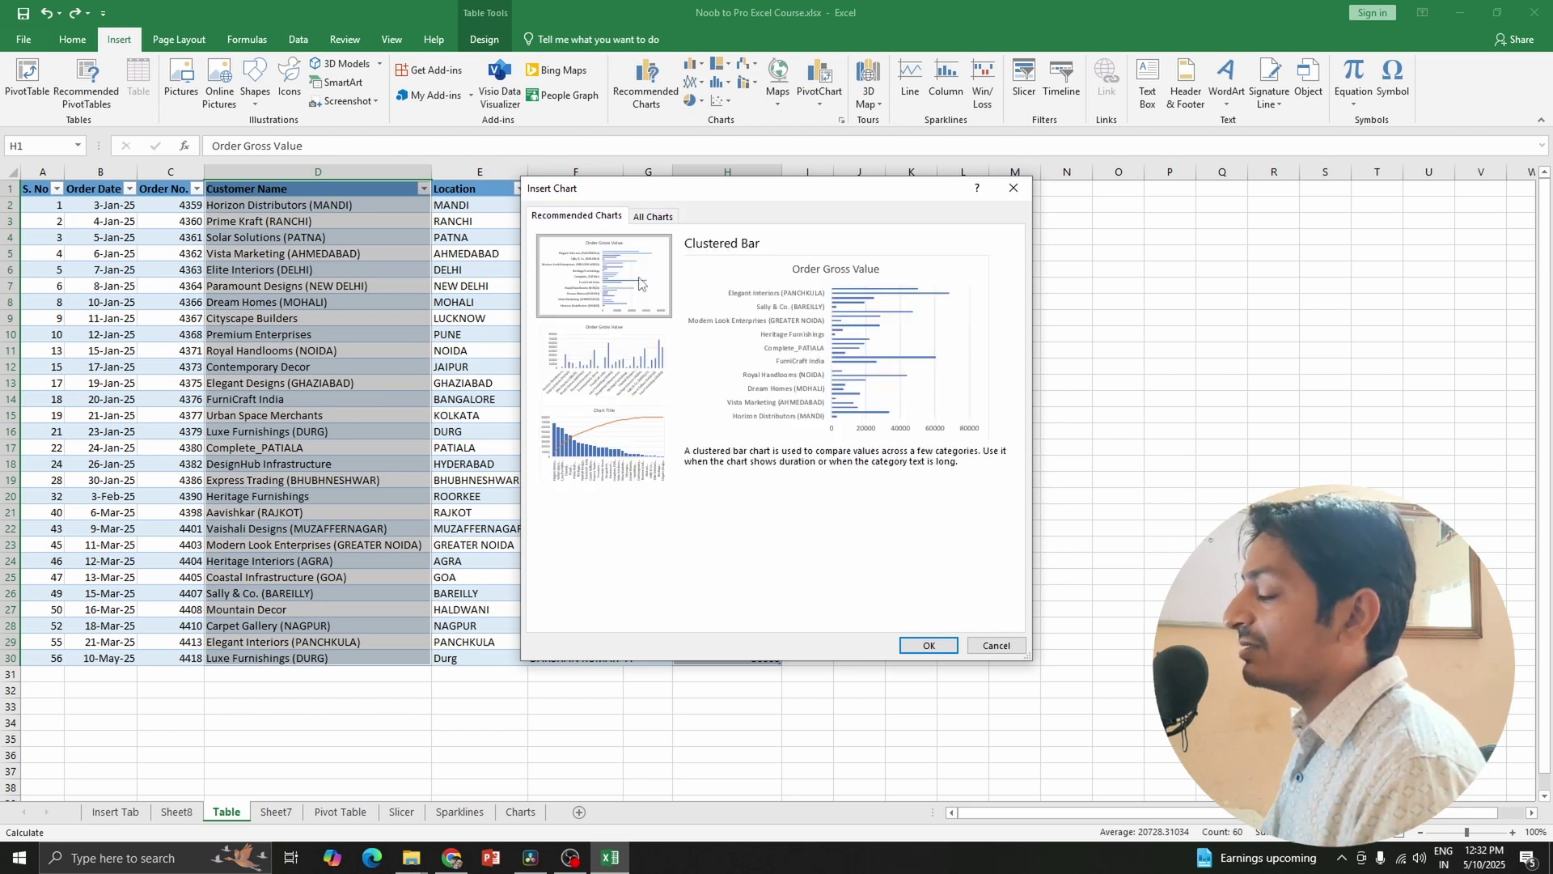
Insert the recommended Clustered Bar chart, place it beside the table in columns I to S, and enlarge it down to row 30.
click(929, 645)
drag(894, 388, 1117, 246)
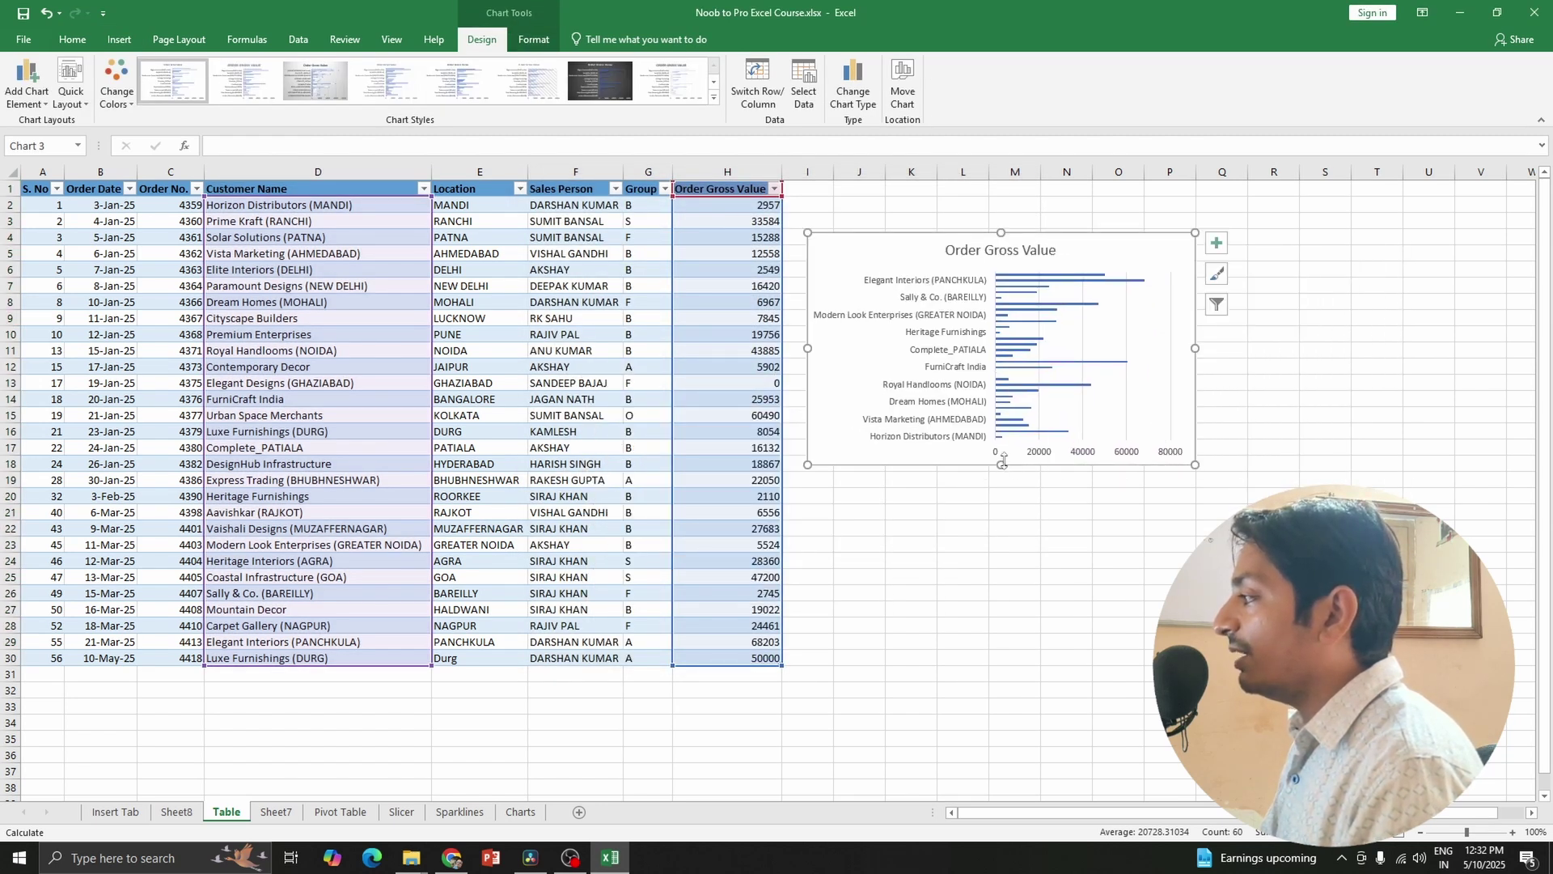
drag(1001, 464, 1003, 669)
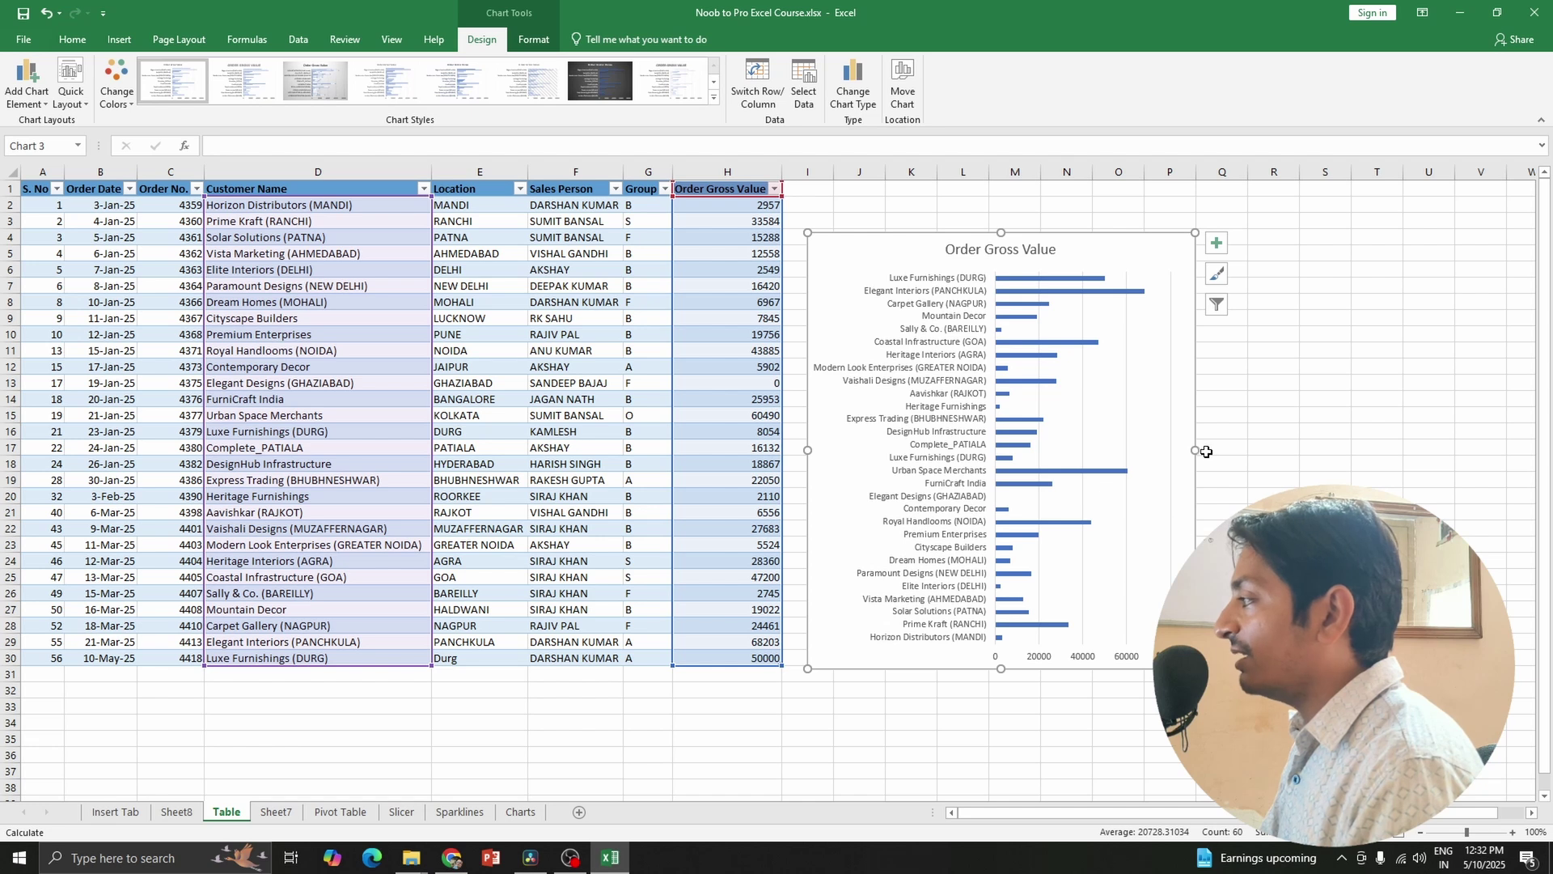
drag(1198, 450, 1366, 451)
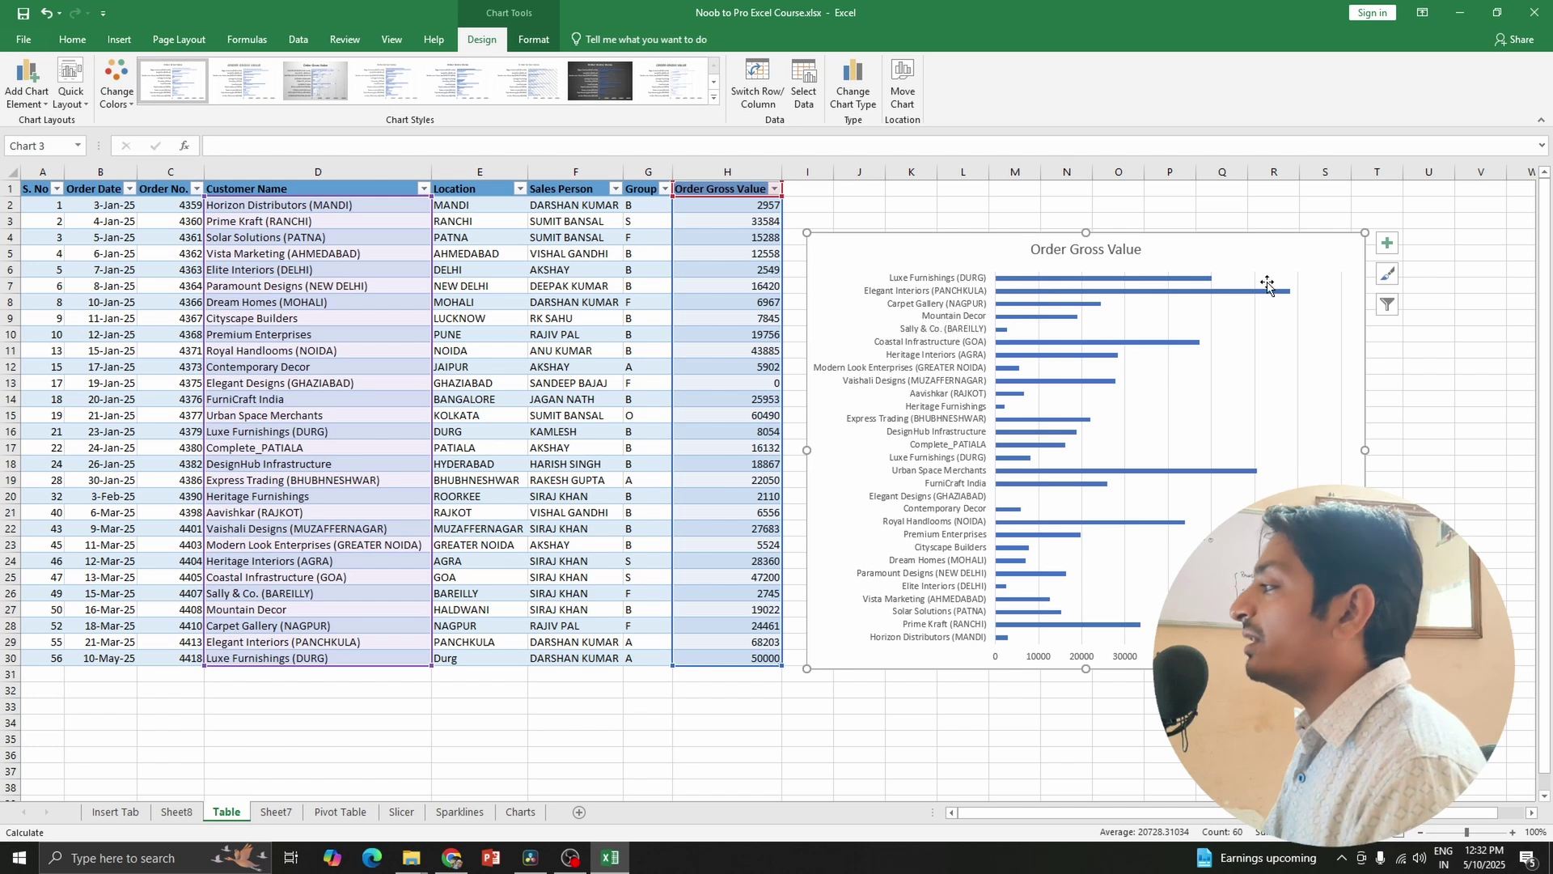
Add data labels to the Order Gross Value bar chart and deselect the chart.
mouse_move(1292, 297)
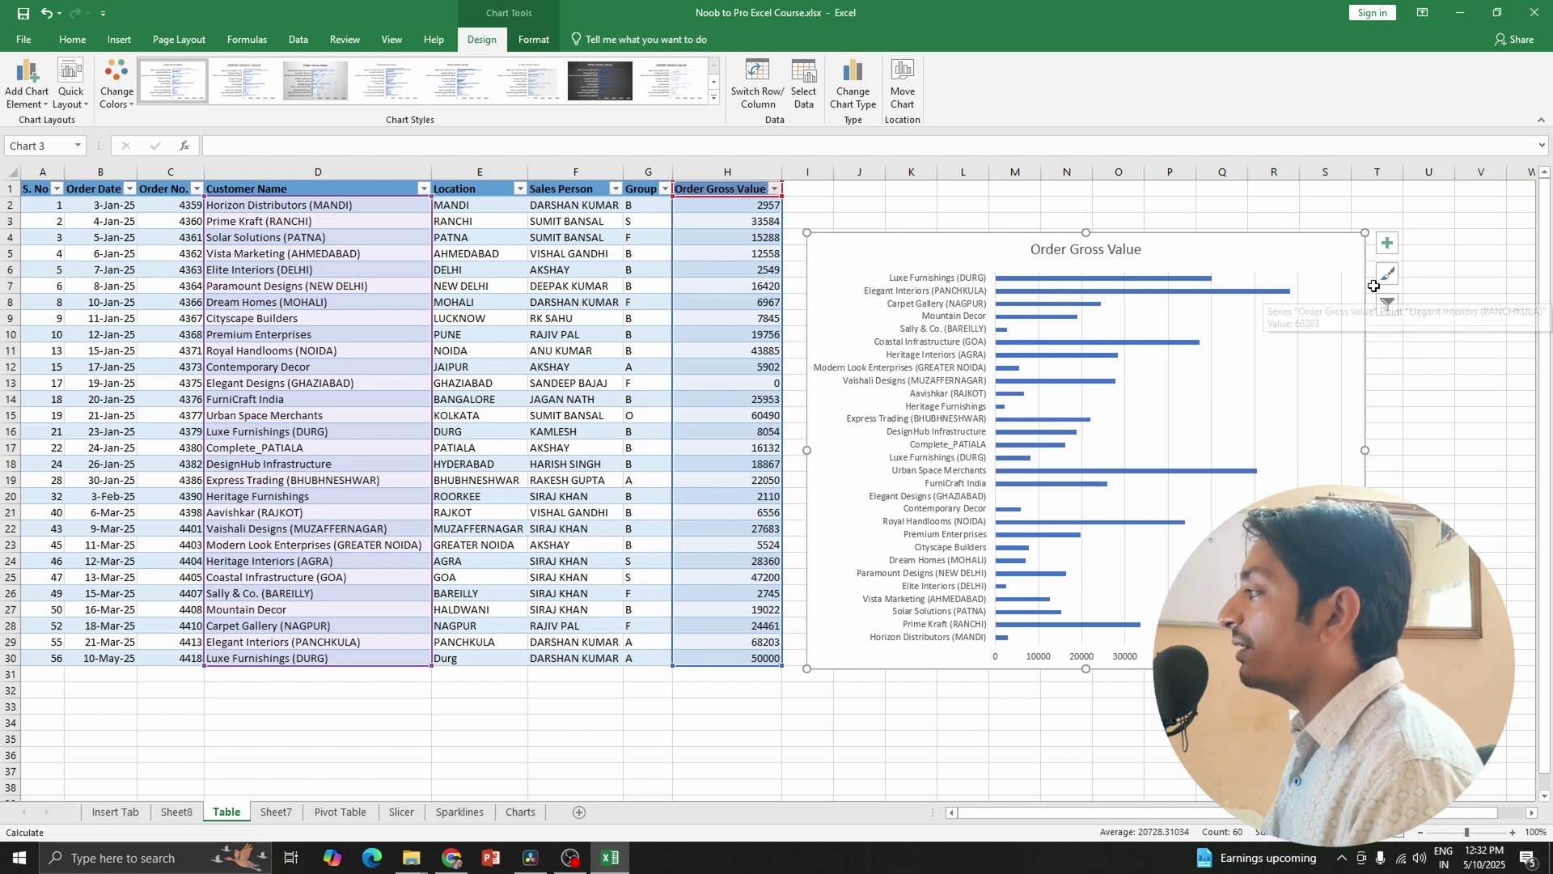
click(1387, 243)
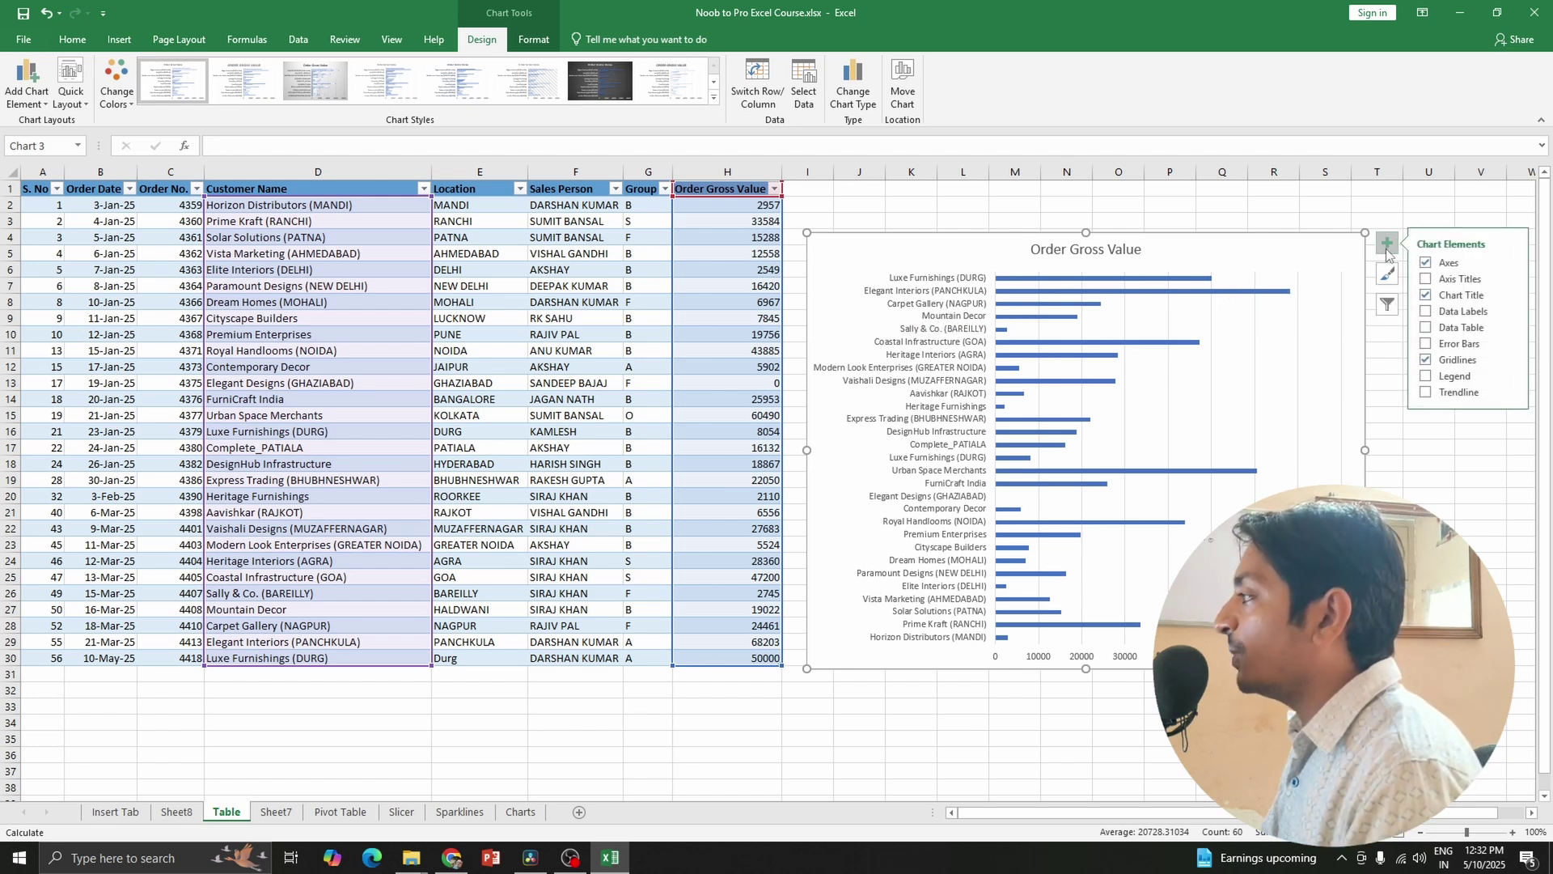
click(1427, 311)
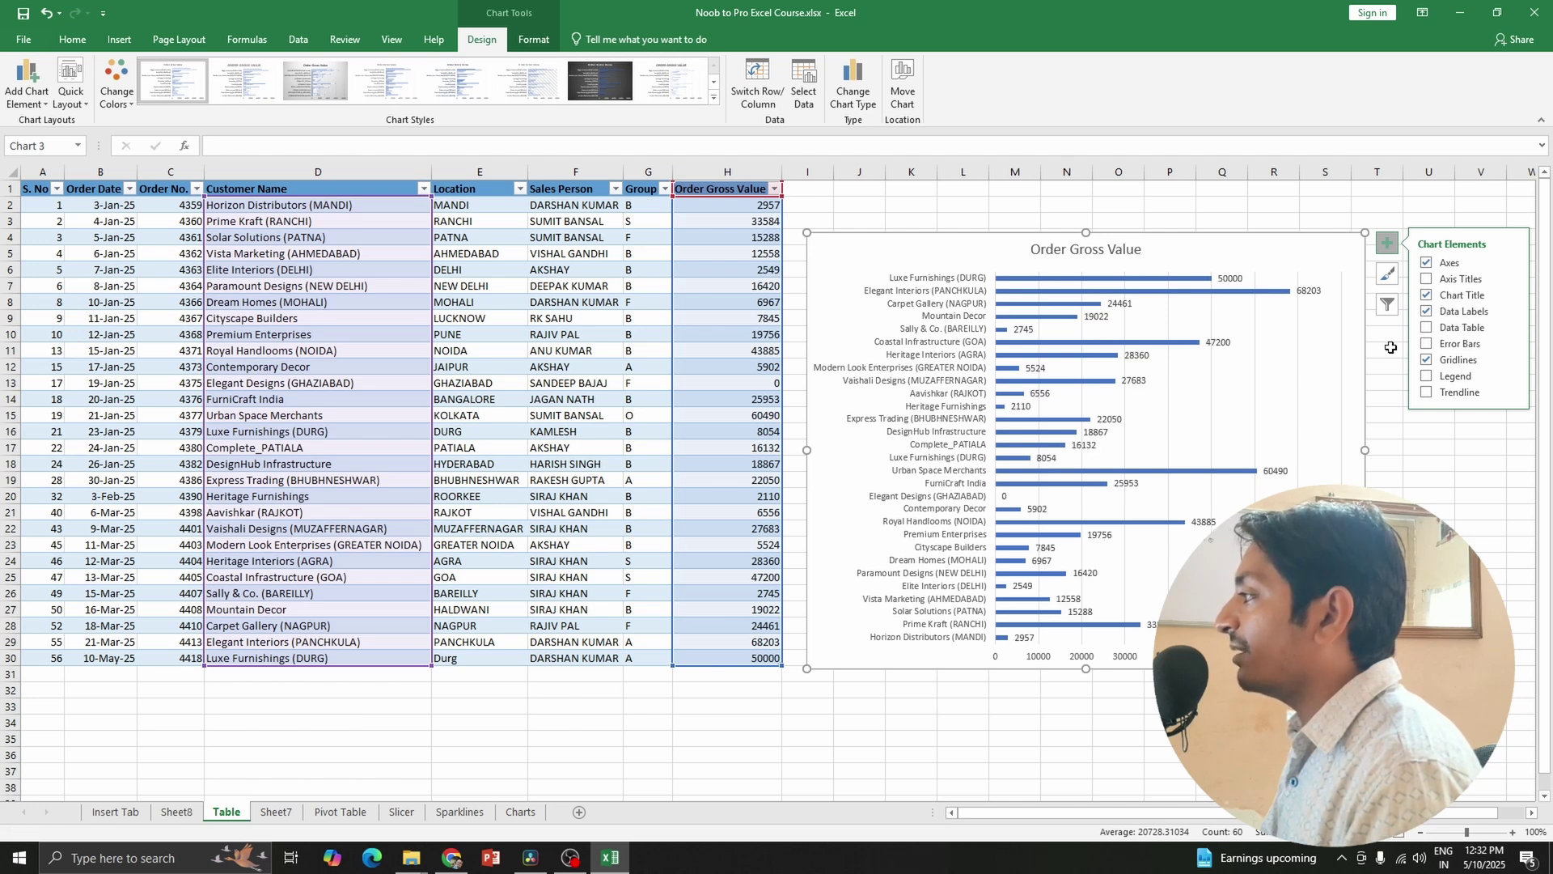
click(1047, 724)
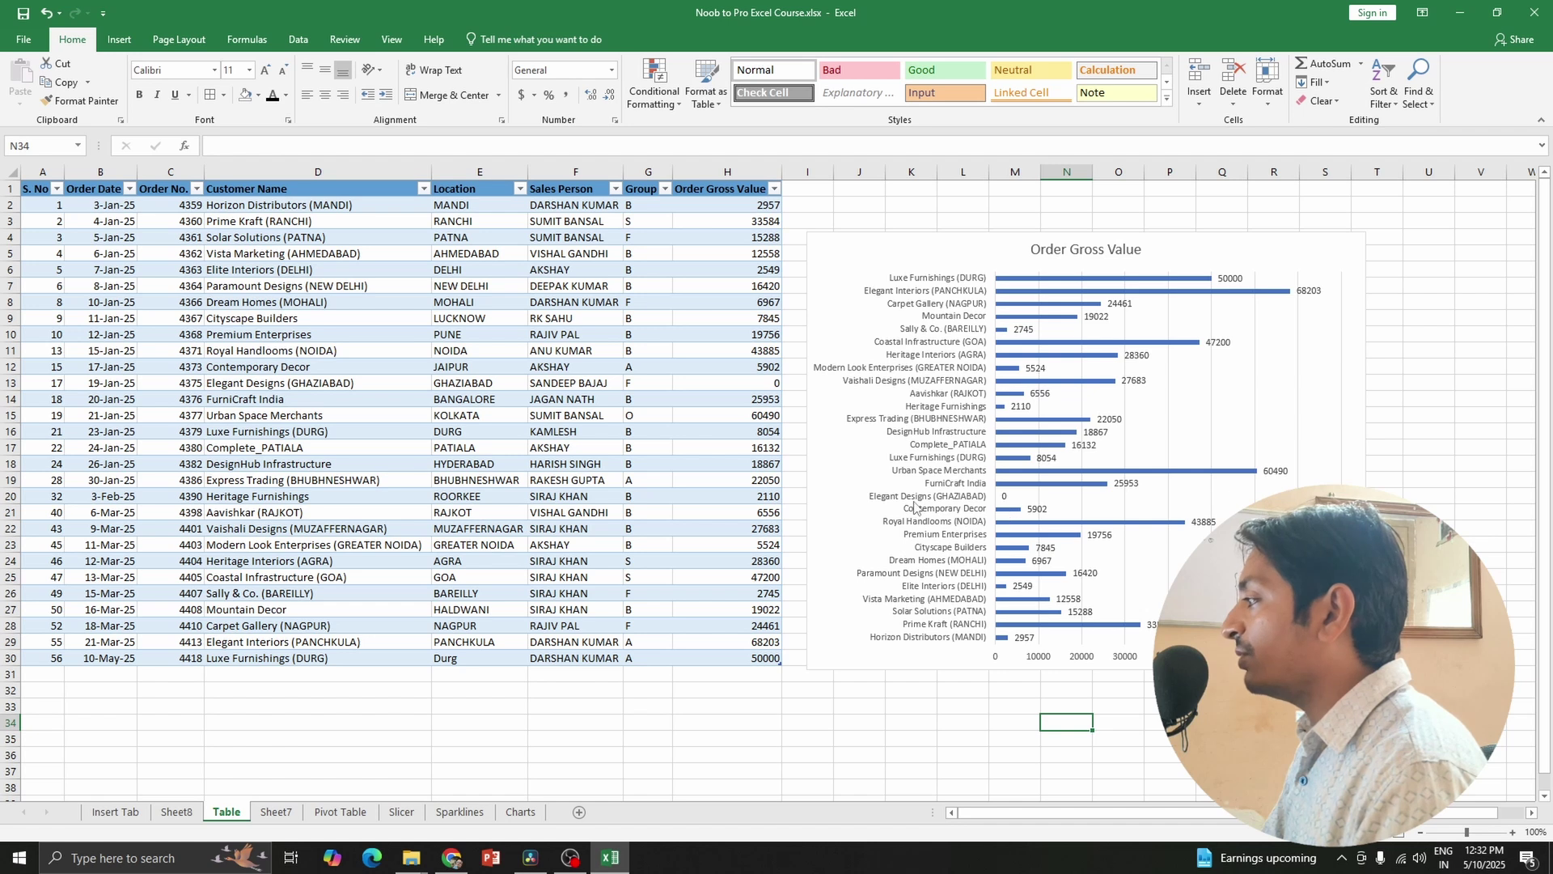
On the Table sheet, select the Sales Person and Order Gross Value columns with their data and open the recommended charts.
mouse_move(1011, 500)
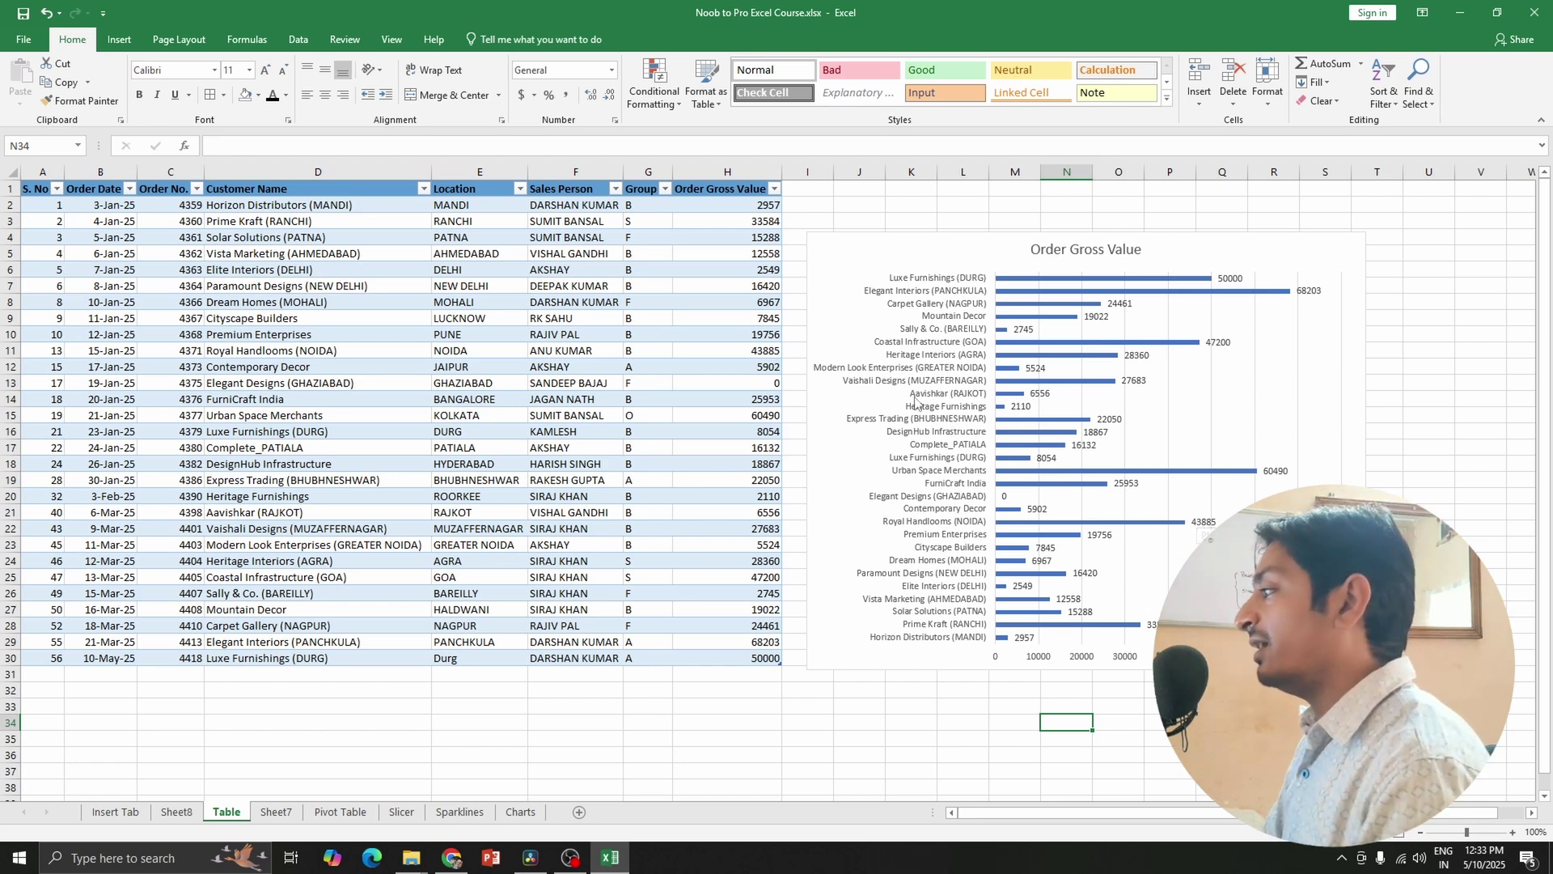
drag(582, 192, 575, 659)
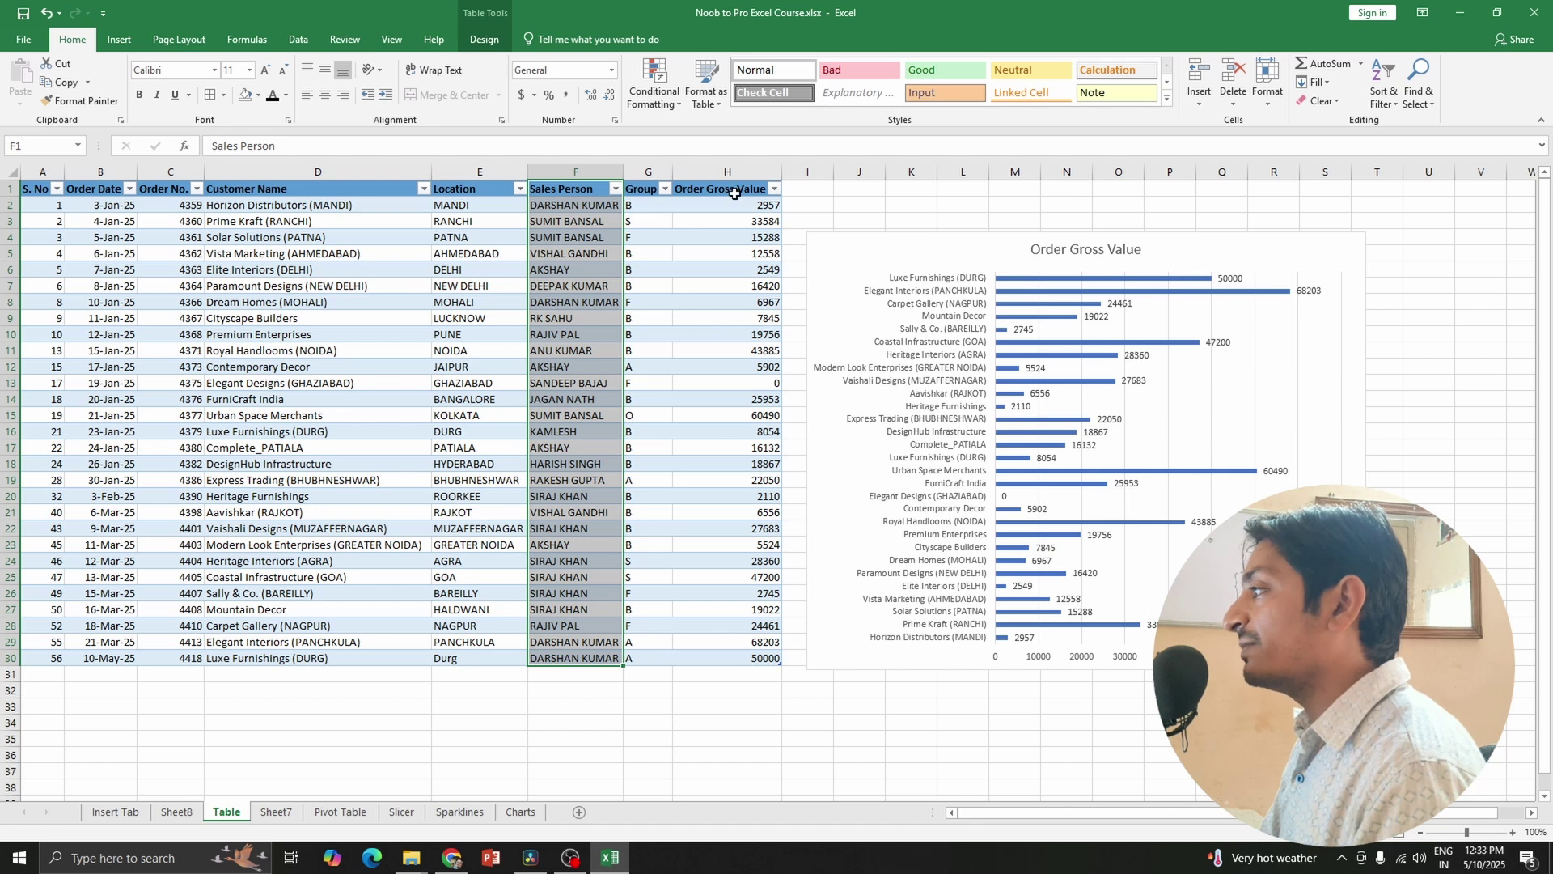
drag(734, 193, 723, 653)
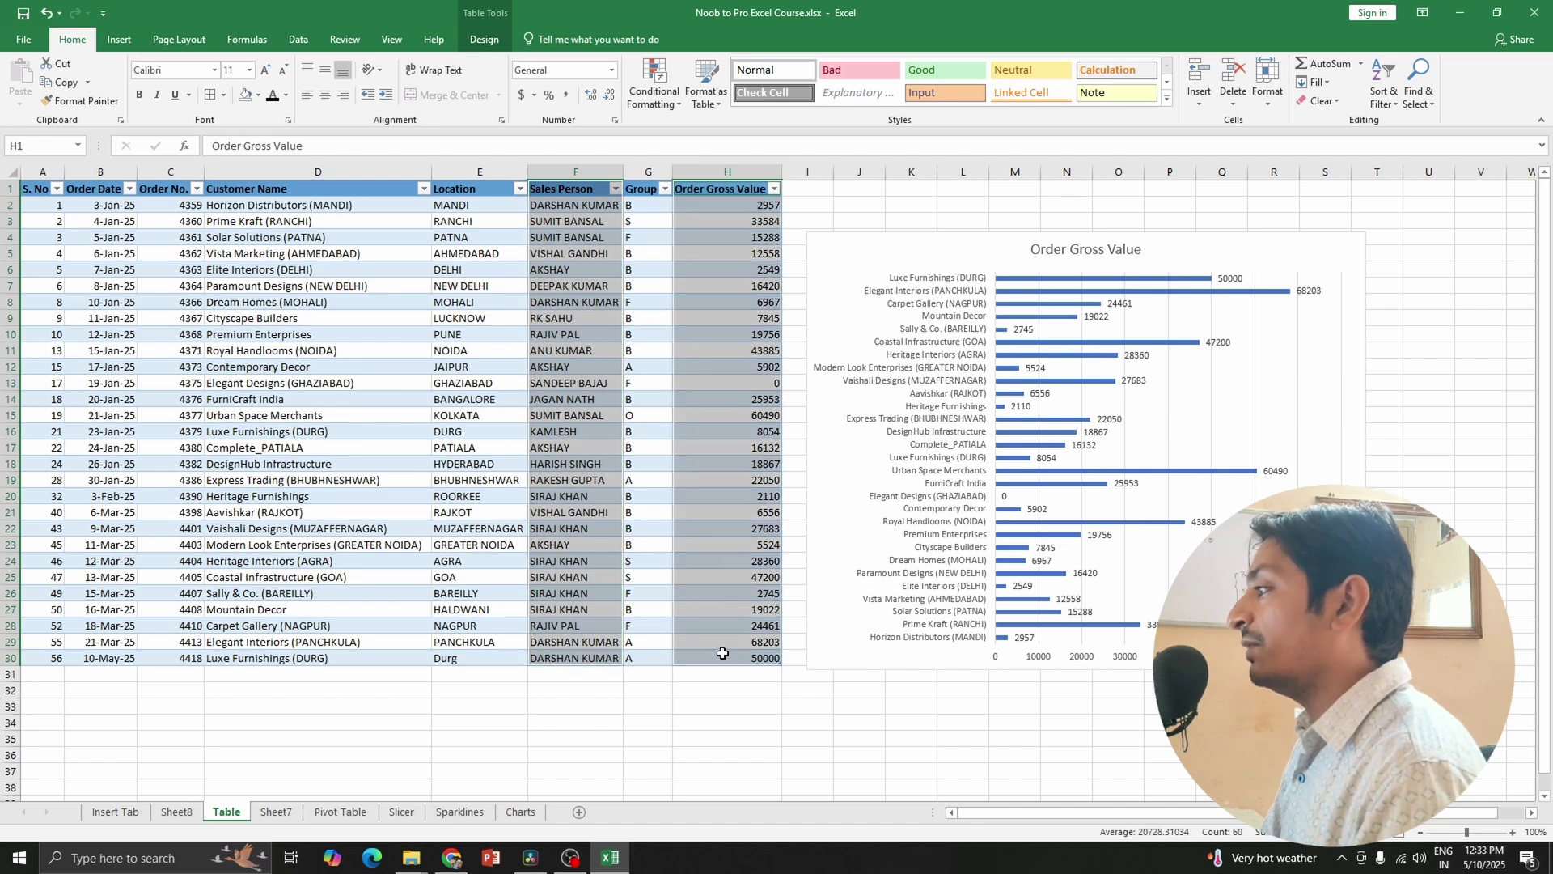
click(120, 39)
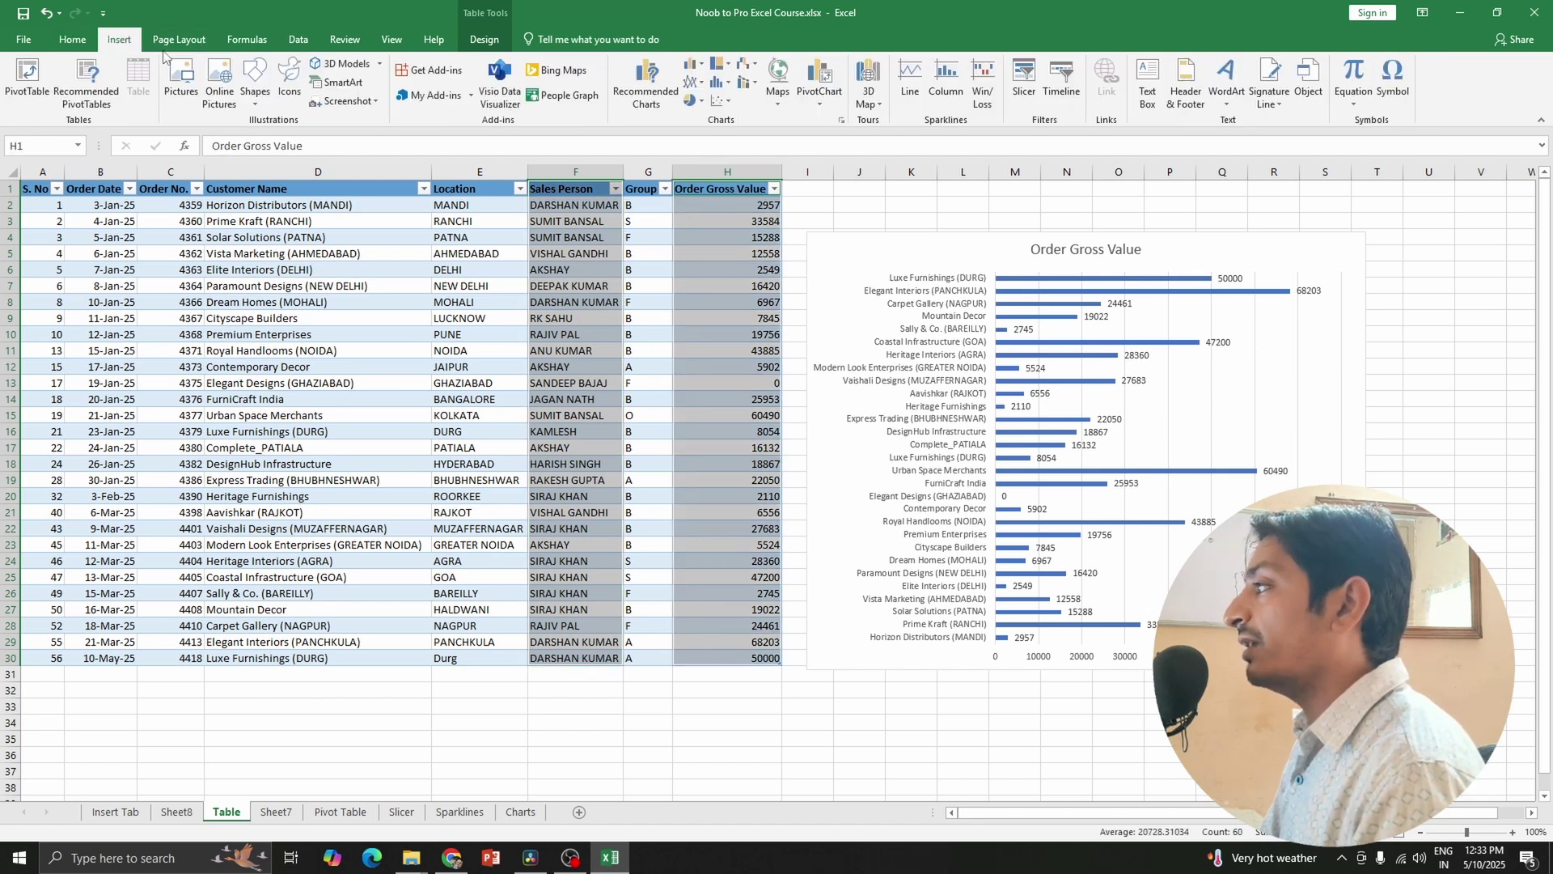
click(646, 77)
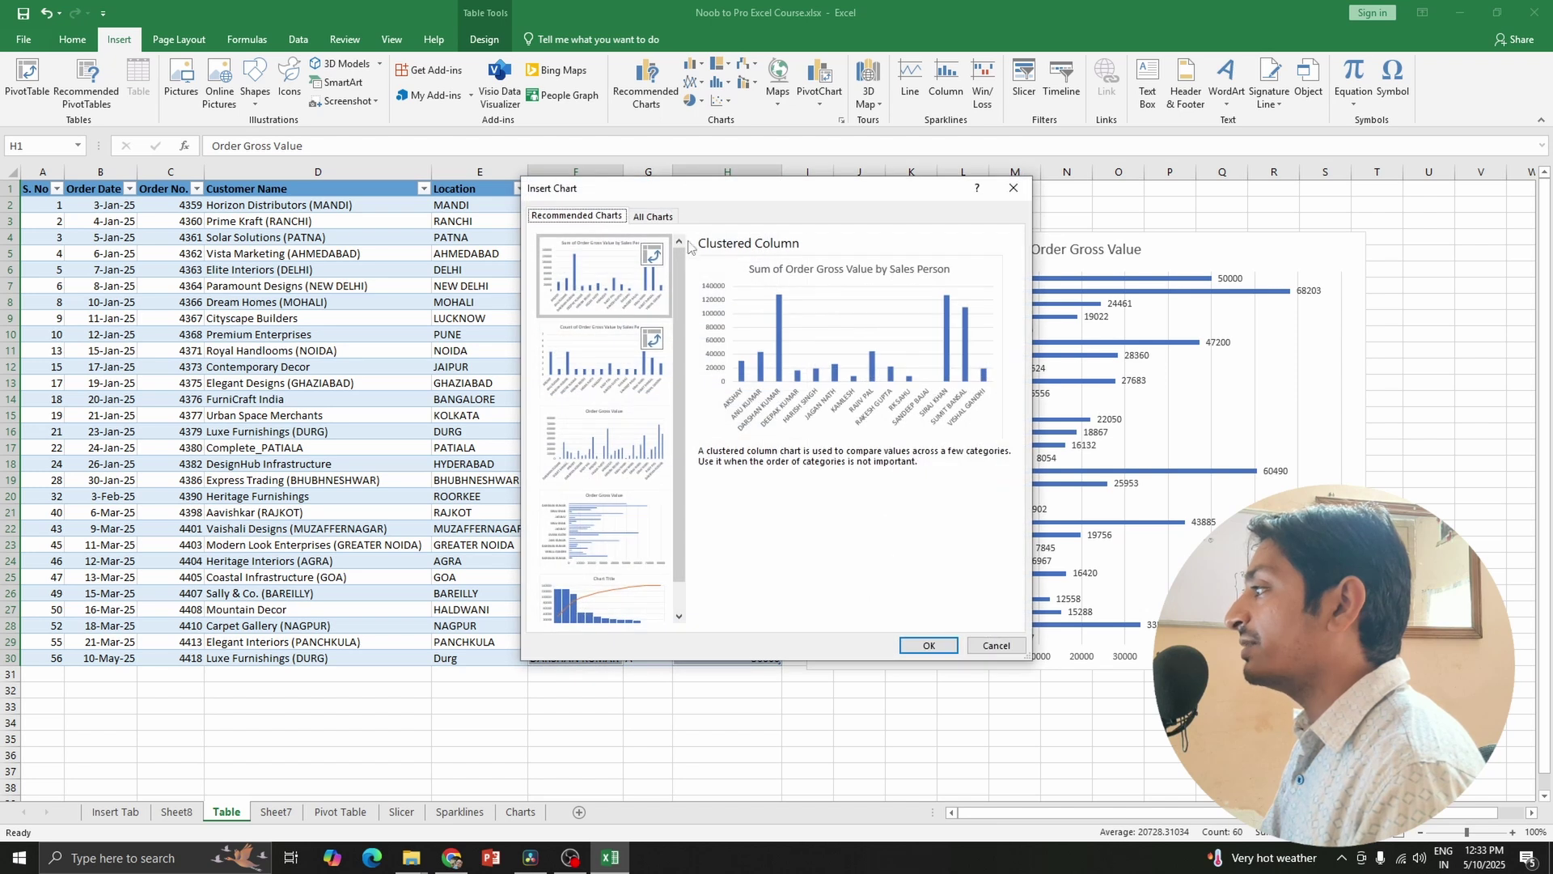
From all chart types, choose the Clustered Bar chart of Order Gross Value by Sales Person and insert it.
click(653, 217)
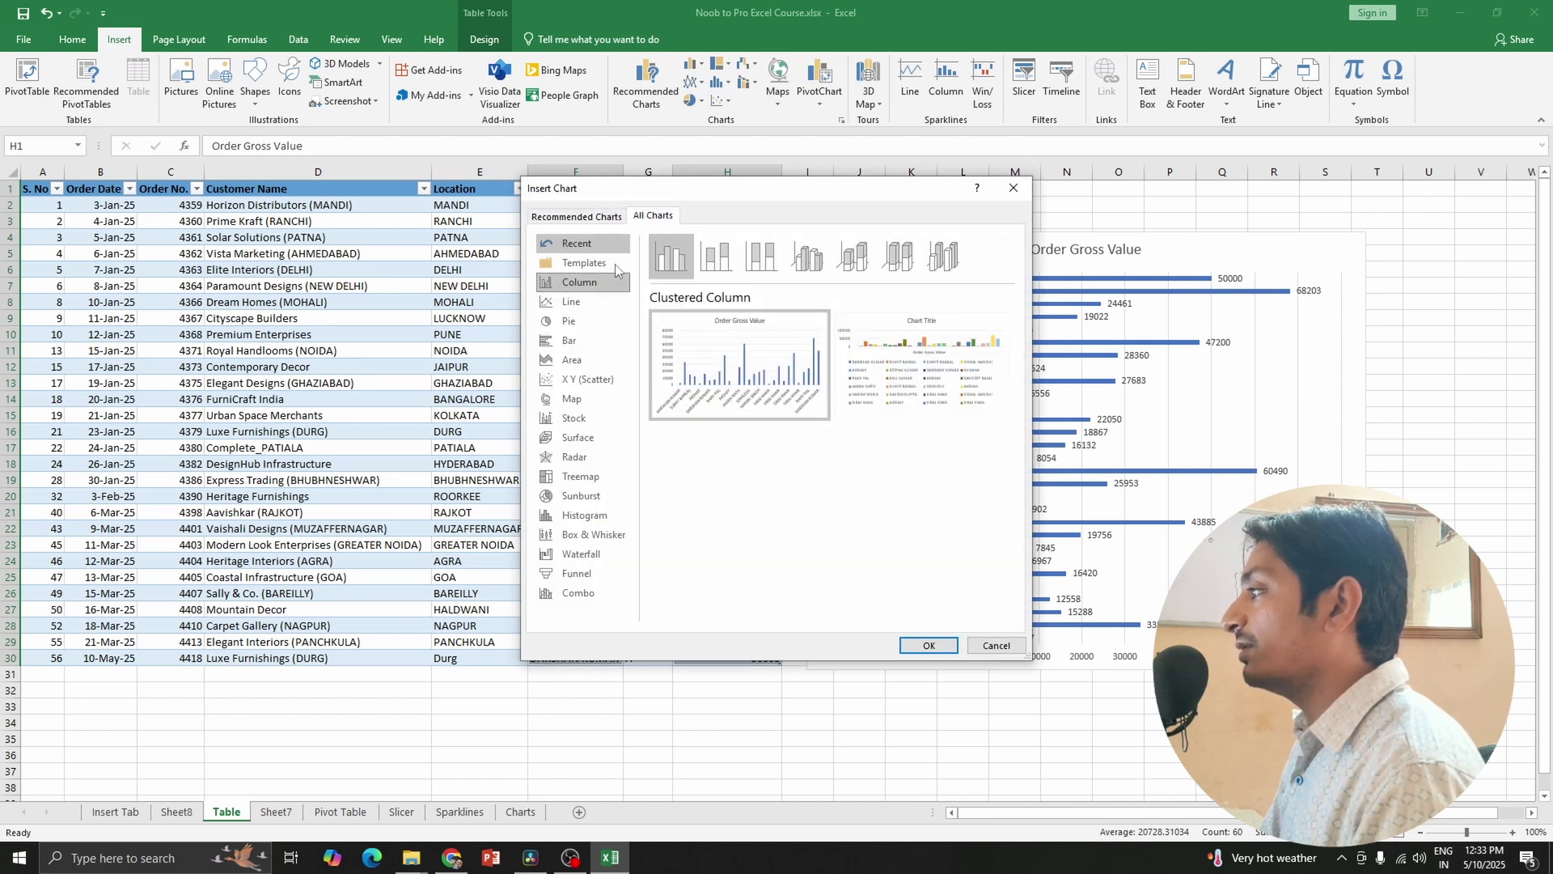
click(581, 342)
mouse_move(671, 362)
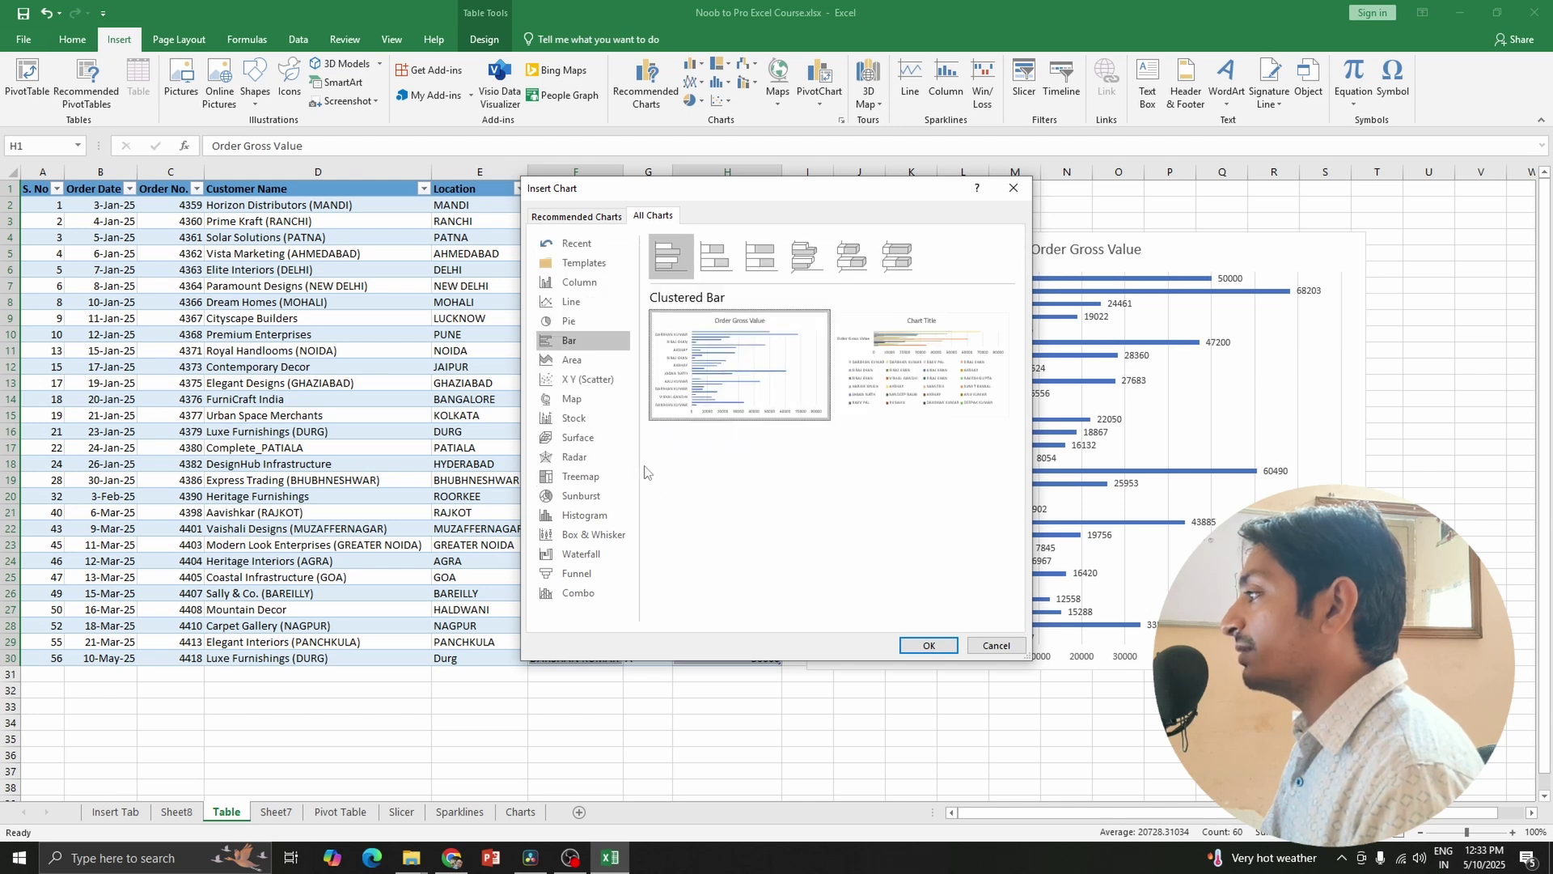
click(943, 647)
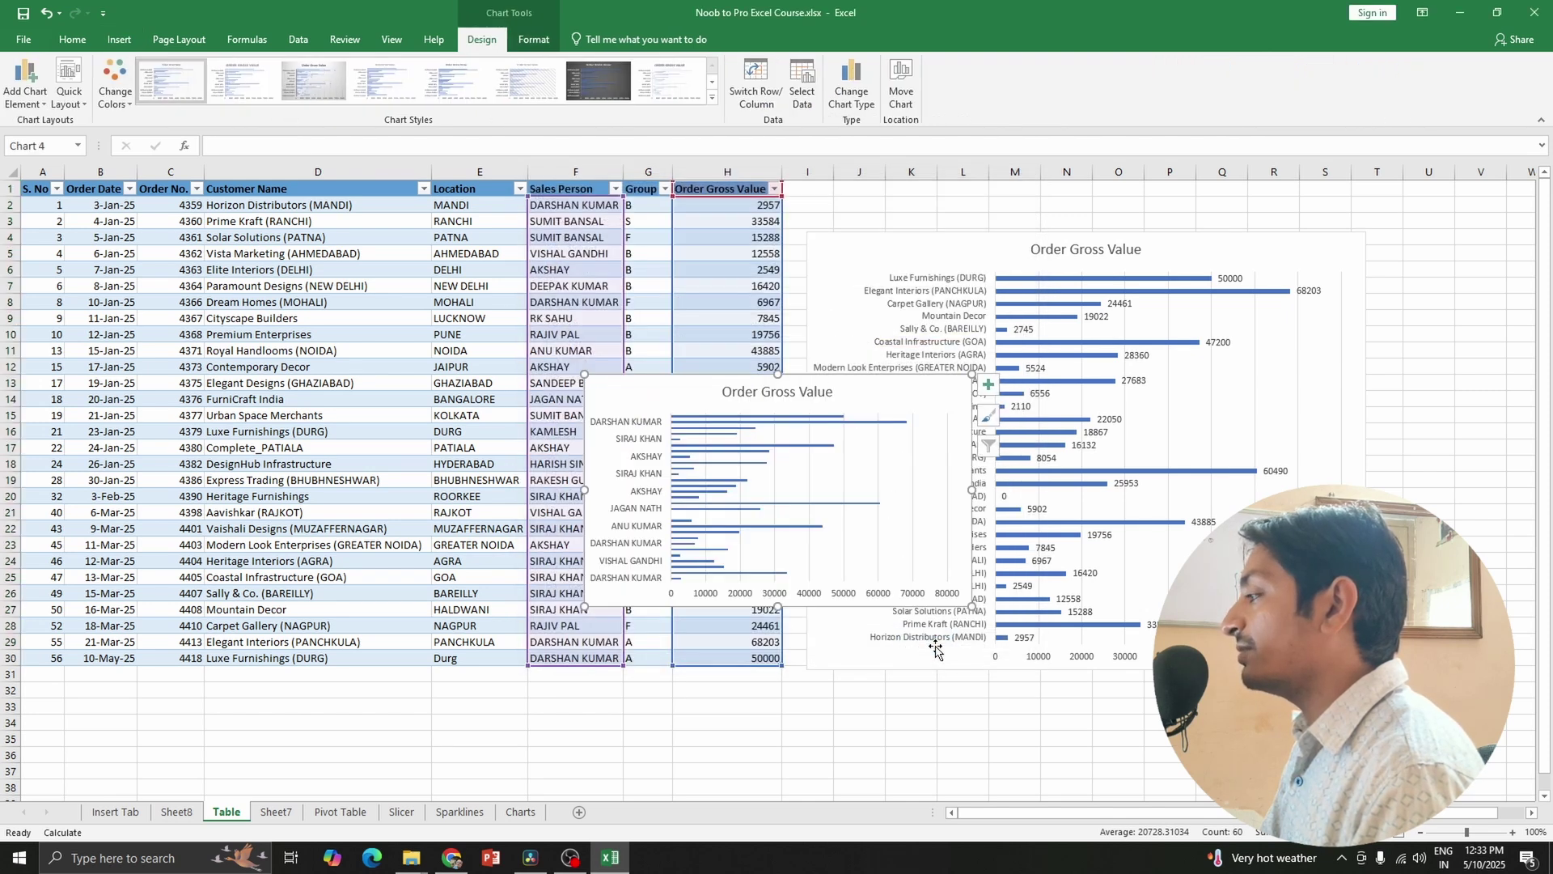
Move the new sales person bar chart over the table's lower part and enlarge it to span columns A to H, rows 12 to 36.
click(822, 512)
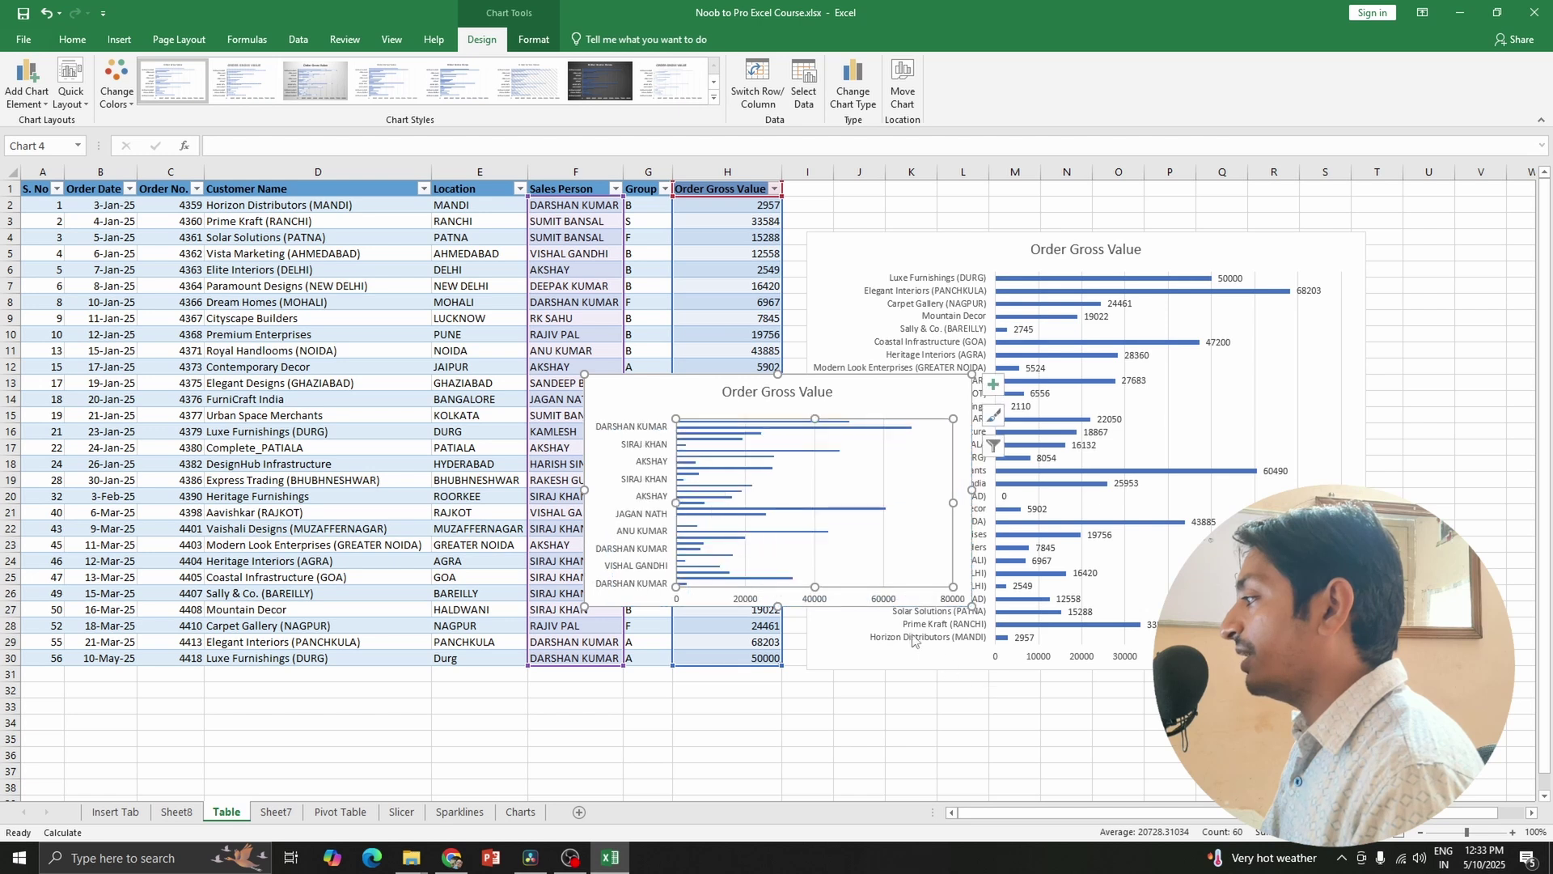
drag(876, 593, 314, 746)
drag(298, 544, 314, 543)
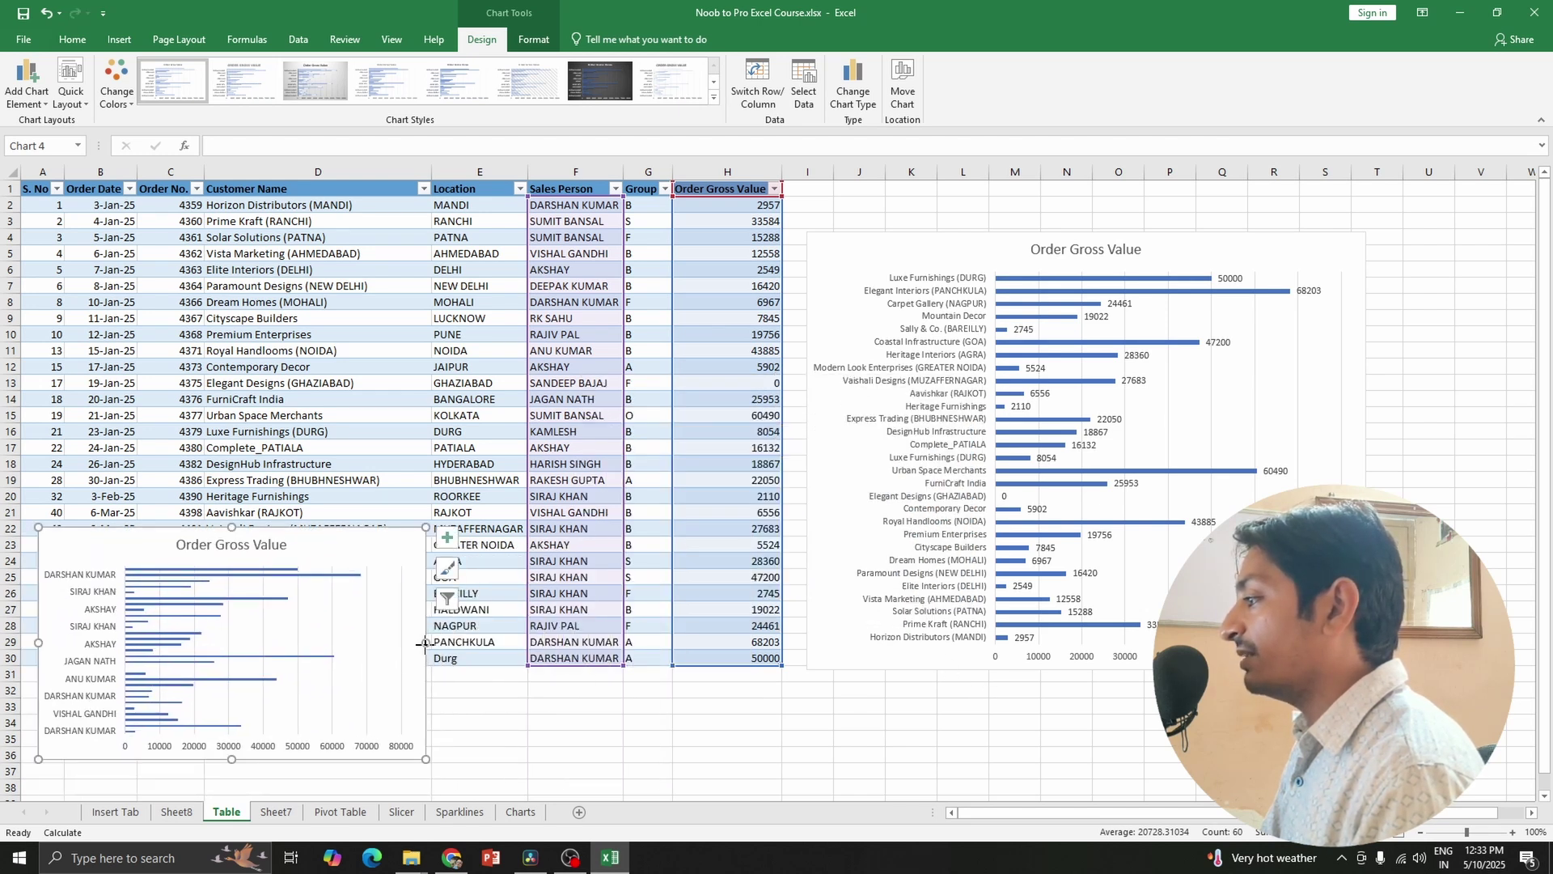
drag(423, 643, 743, 643)
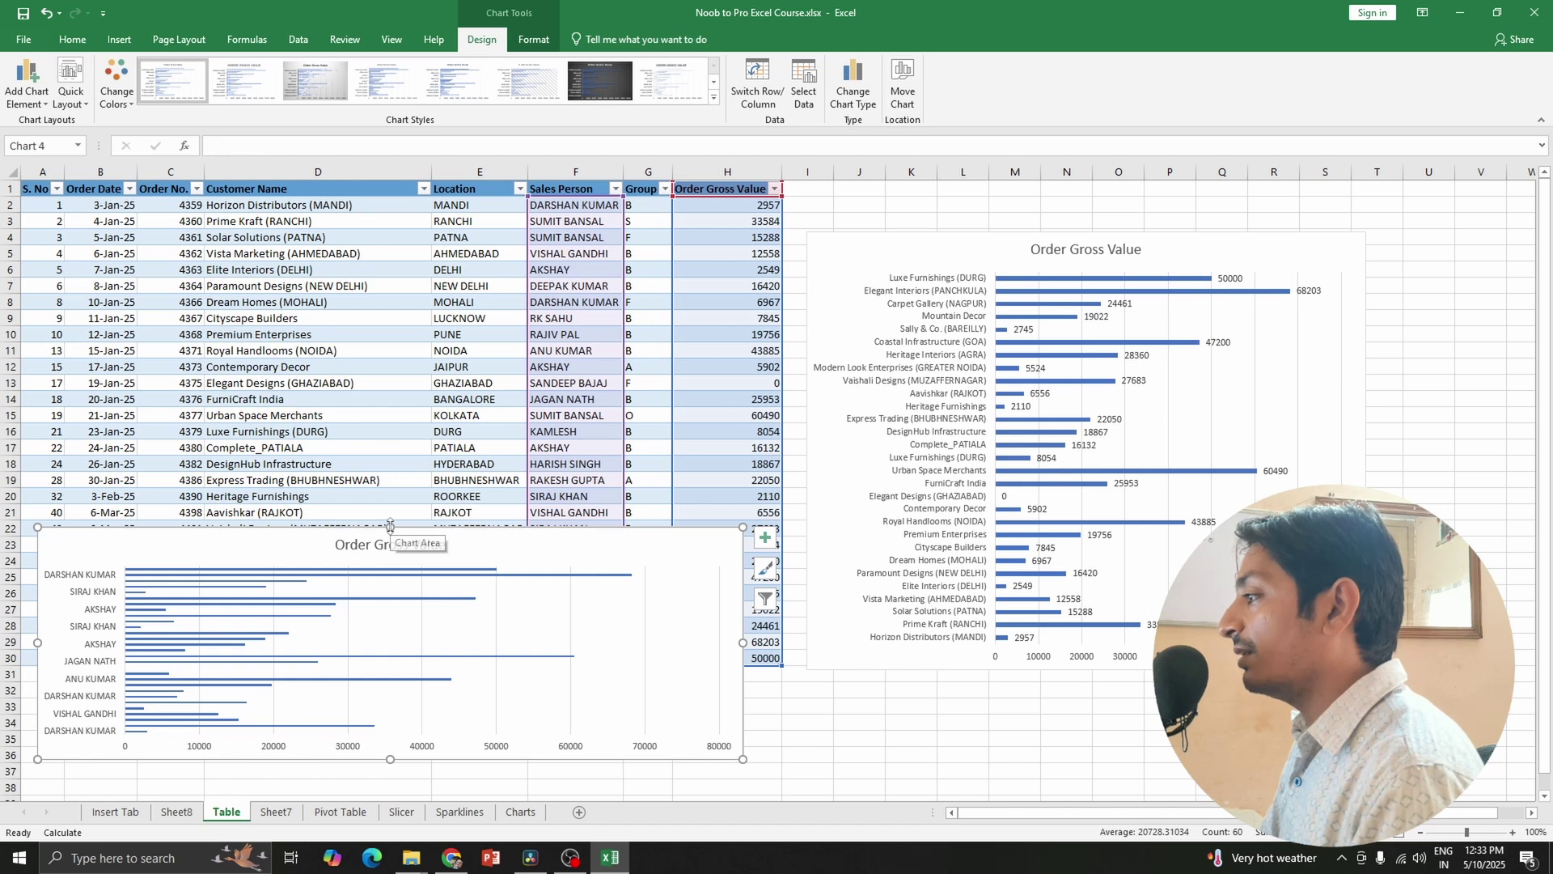
drag(395, 531, 395, 358)
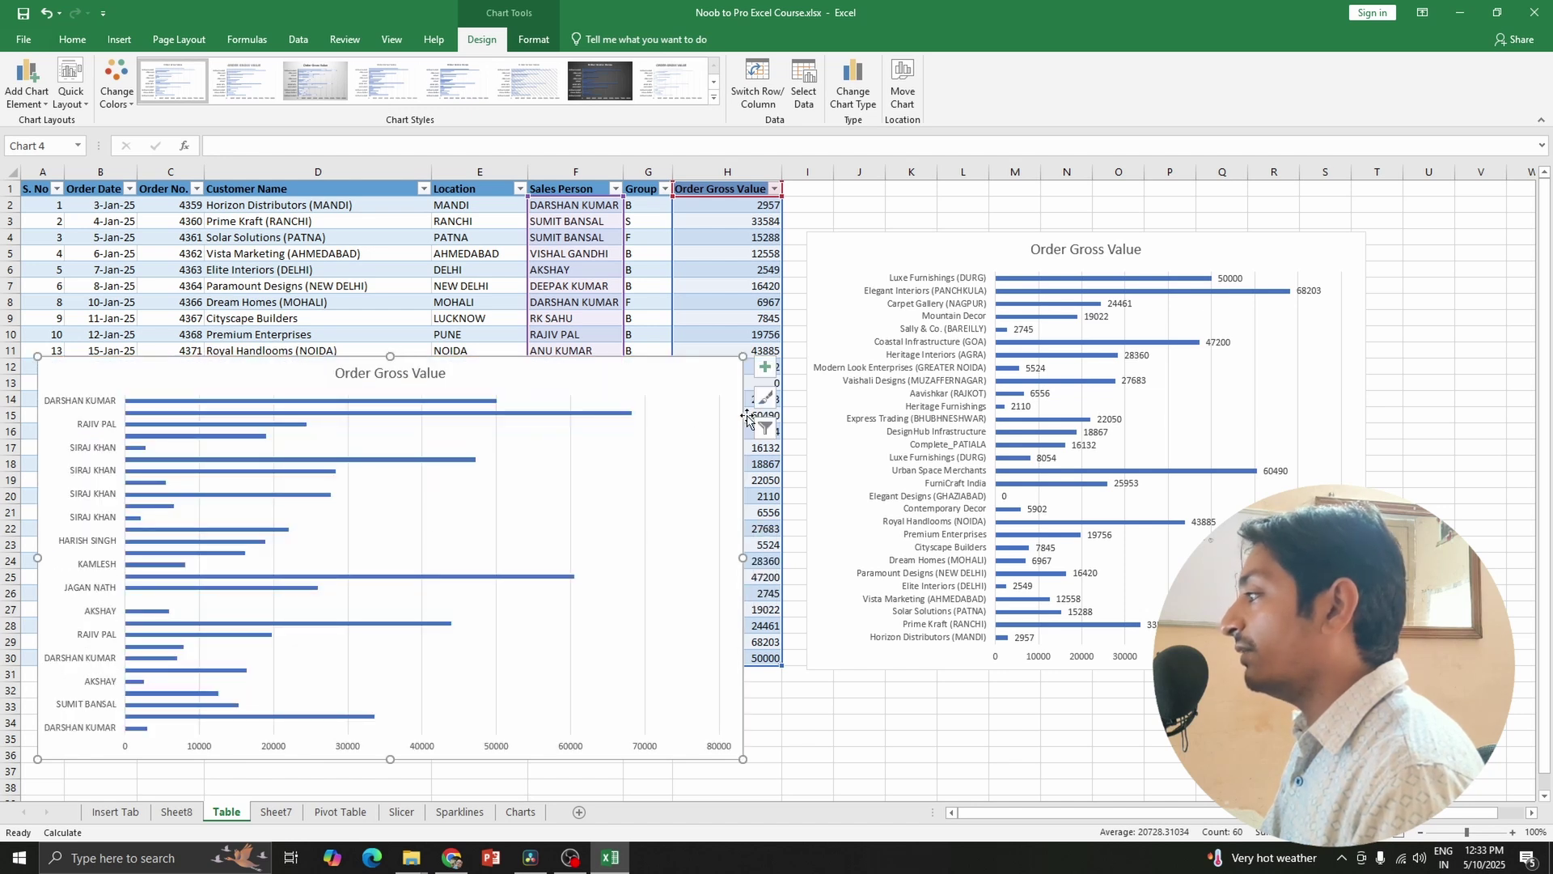
Add data labels to the sales person bar chart and extend its upper edge to row 7.
click(765, 366)
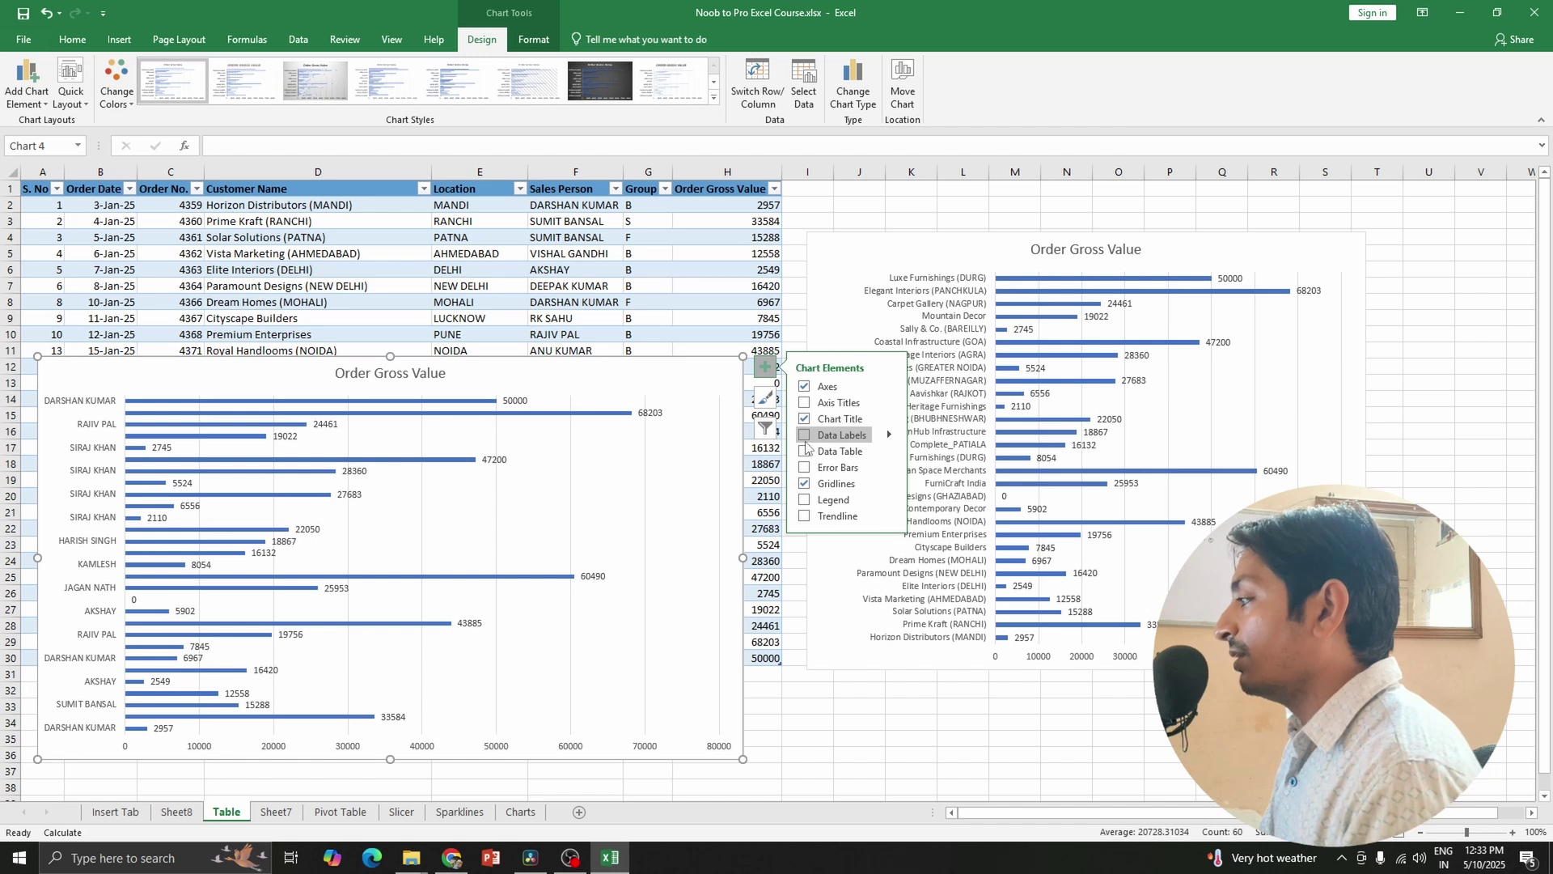
click(805, 437)
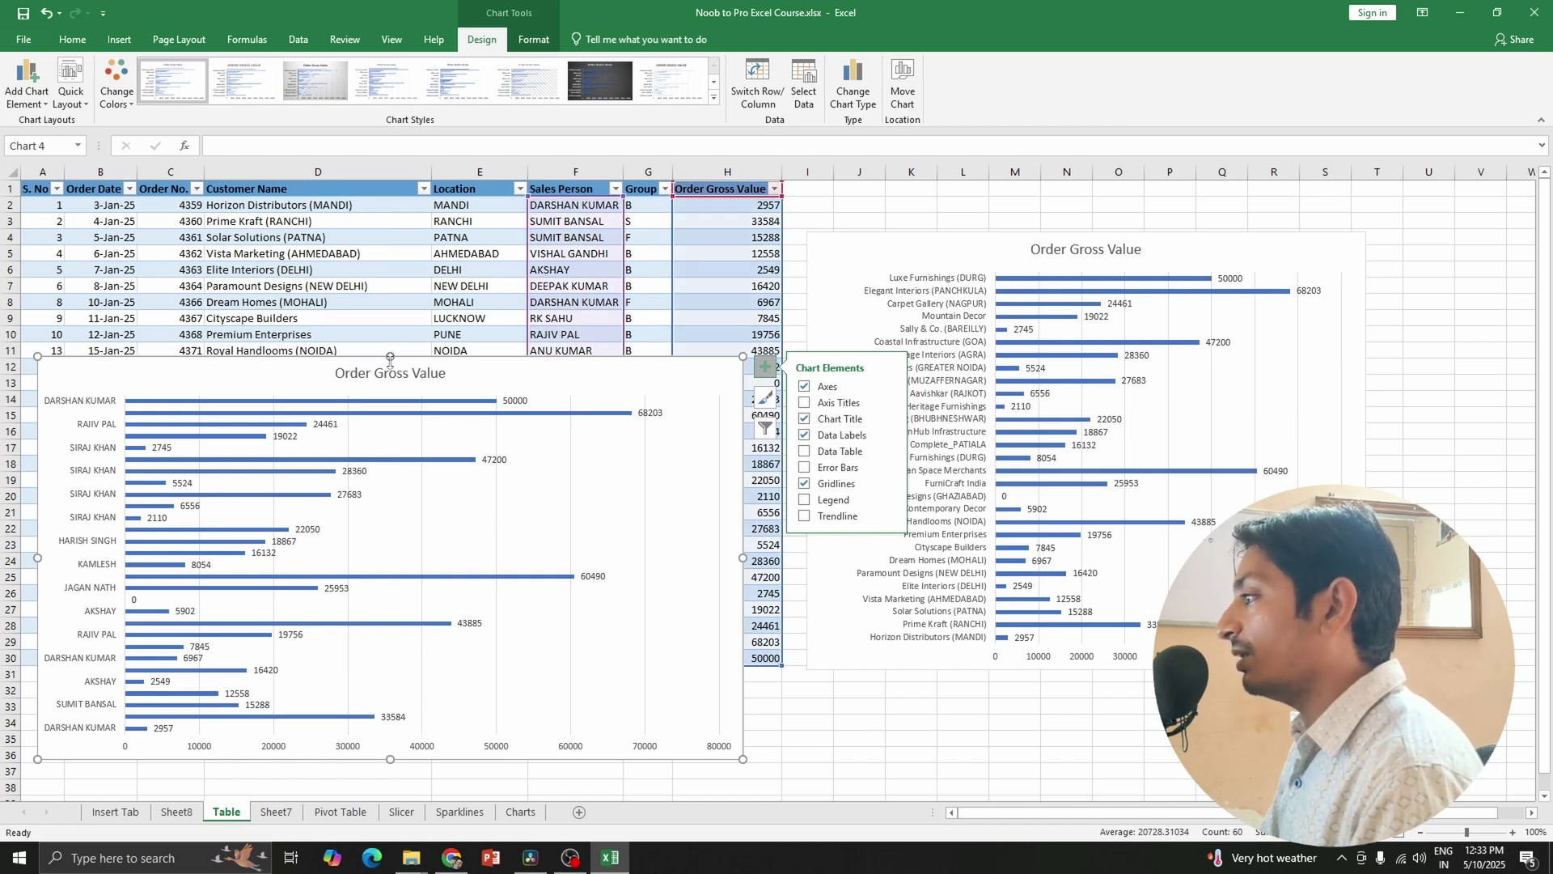
drag(390, 356, 390, 279)
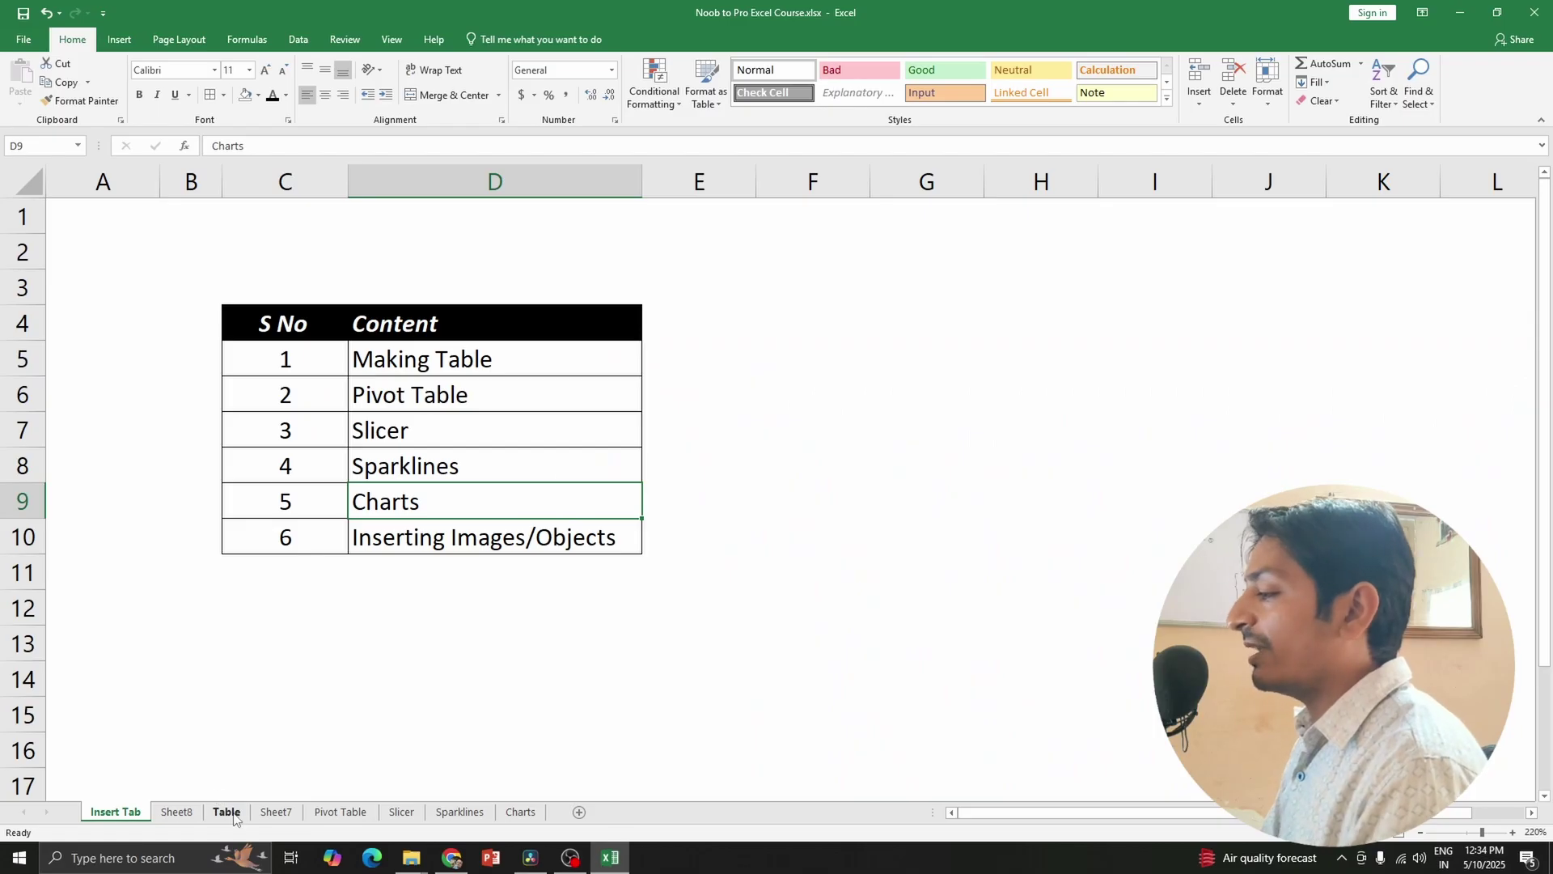
On Sheet7, insert the picture Placeholder 02.png from the computer at cell G6, beside the PivotTable.
click(229, 813)
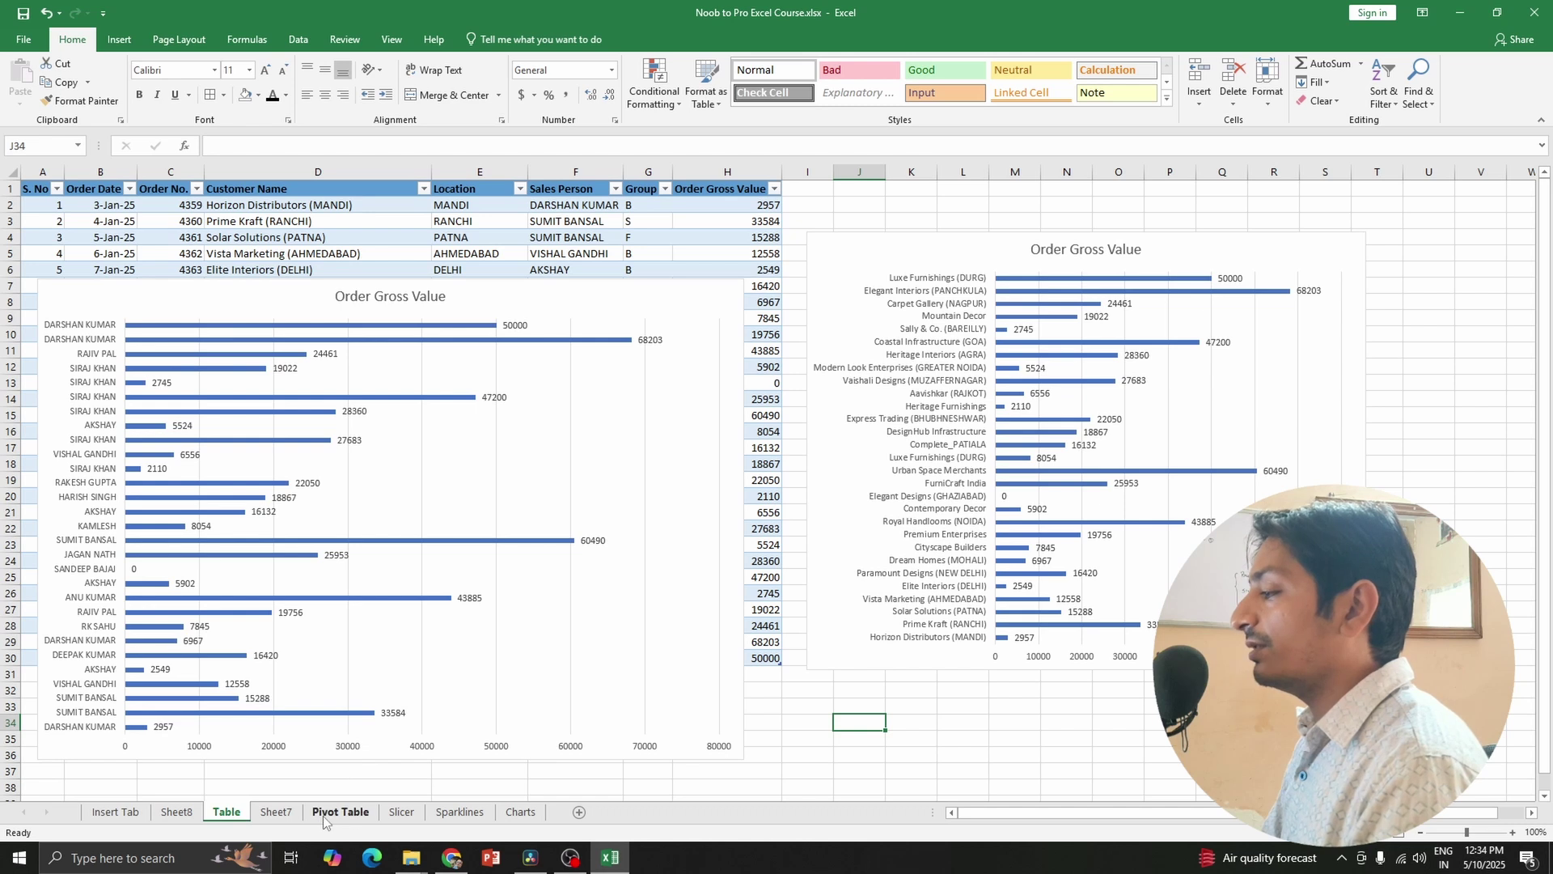
click(277, 813)
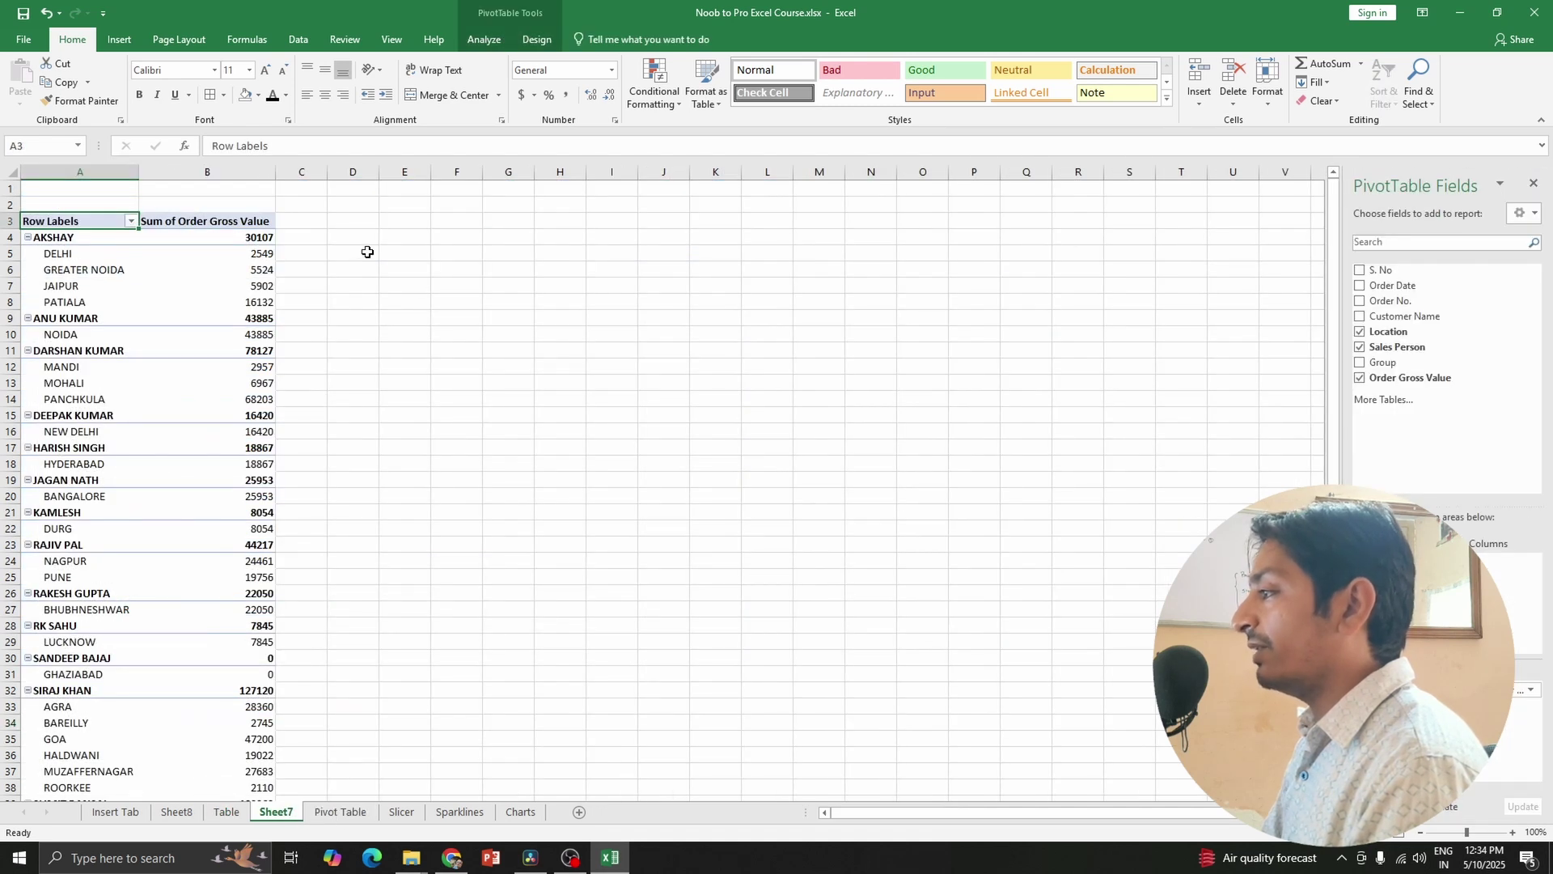
click(420, 279)
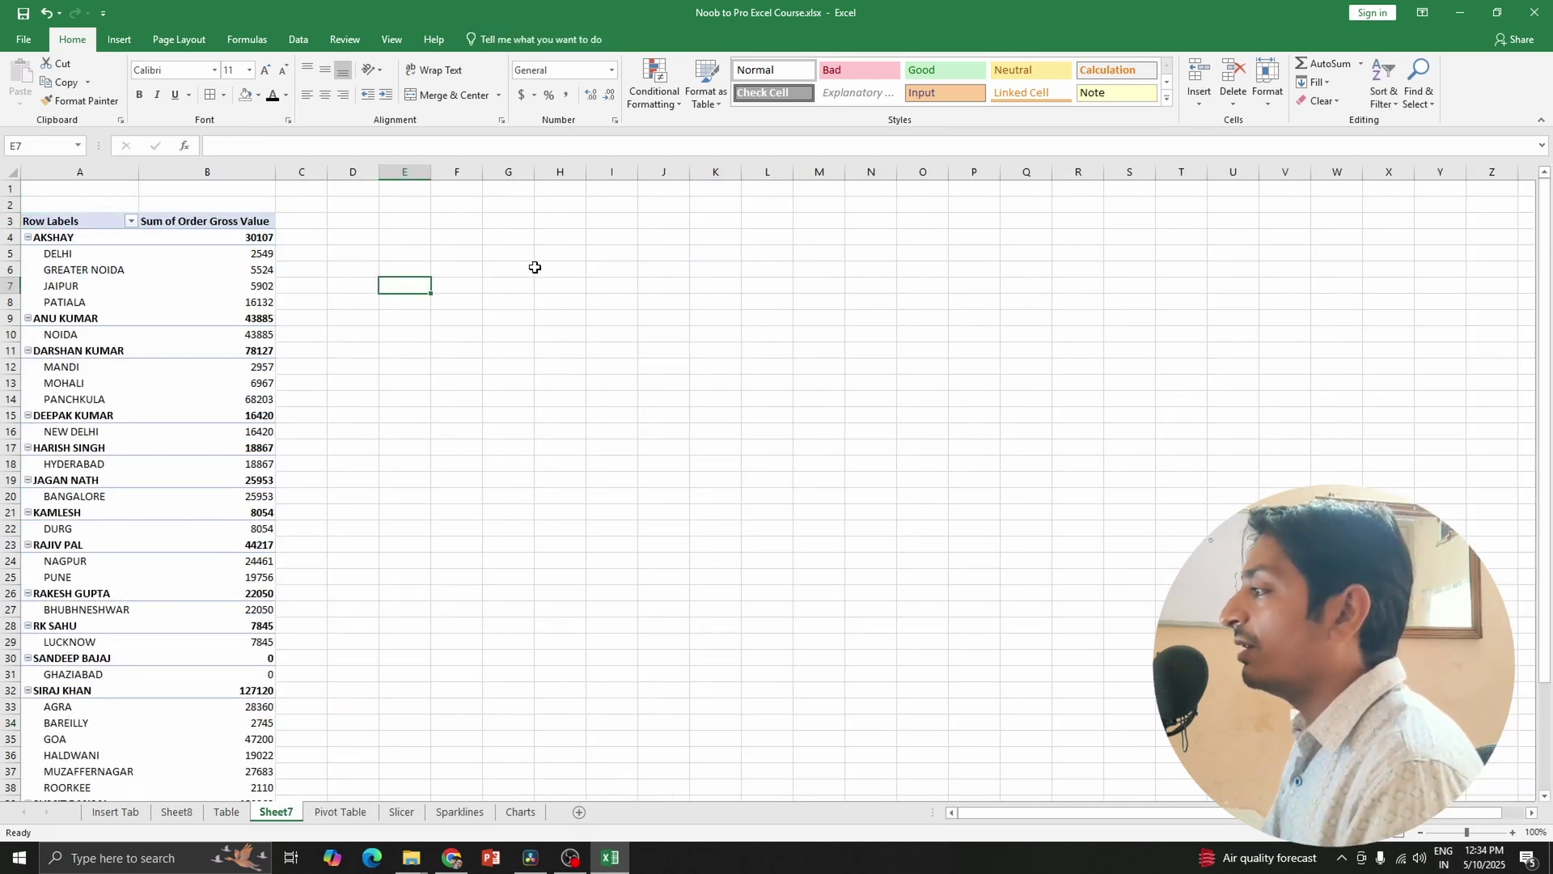
click(532, 267)
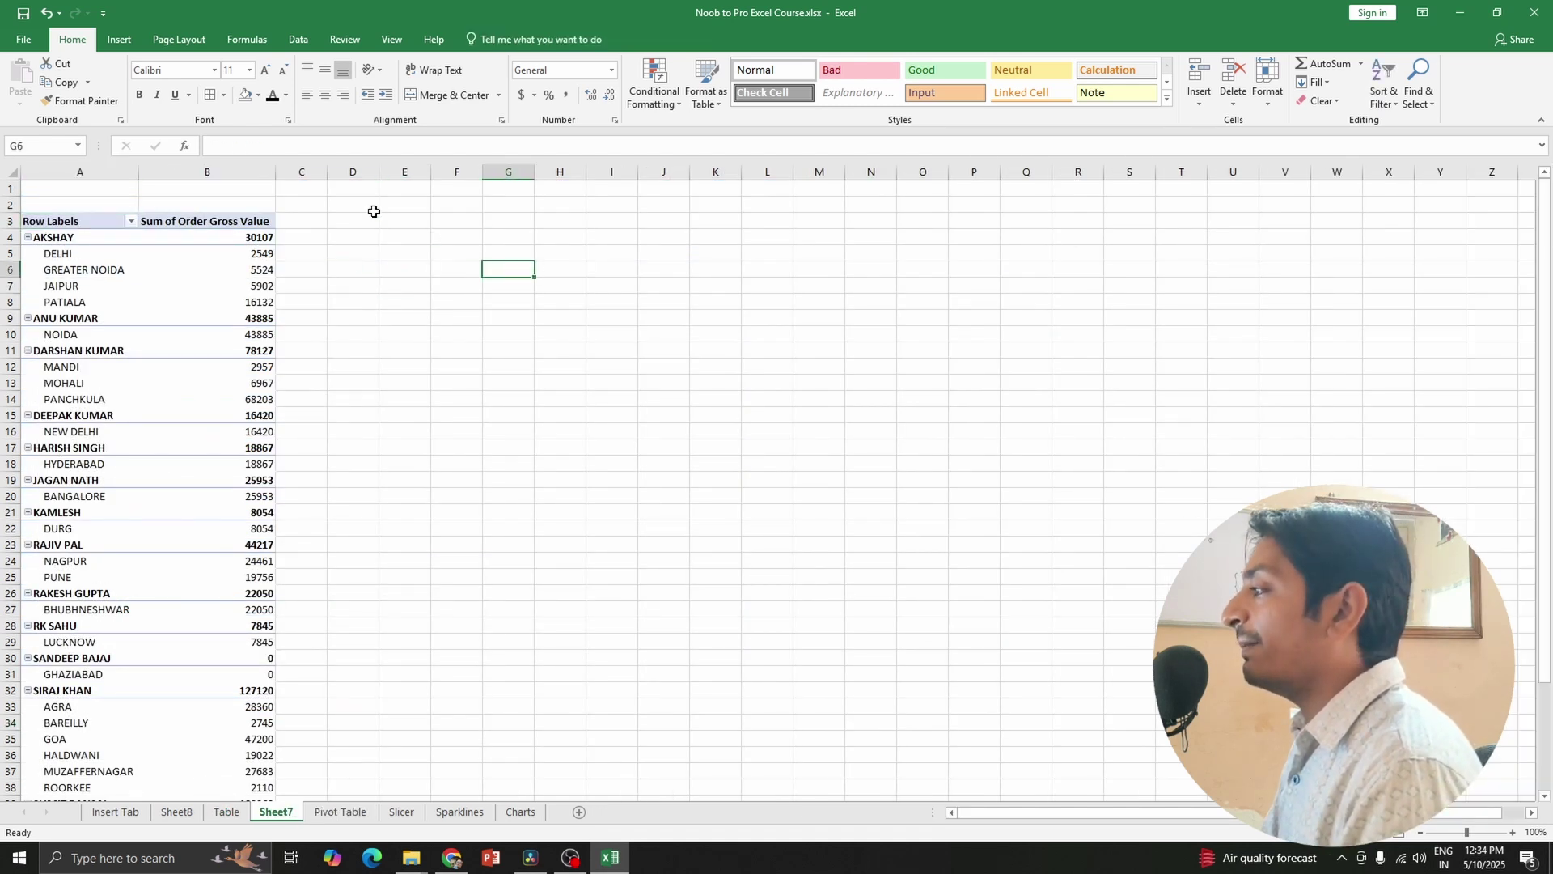
click(118, 39)
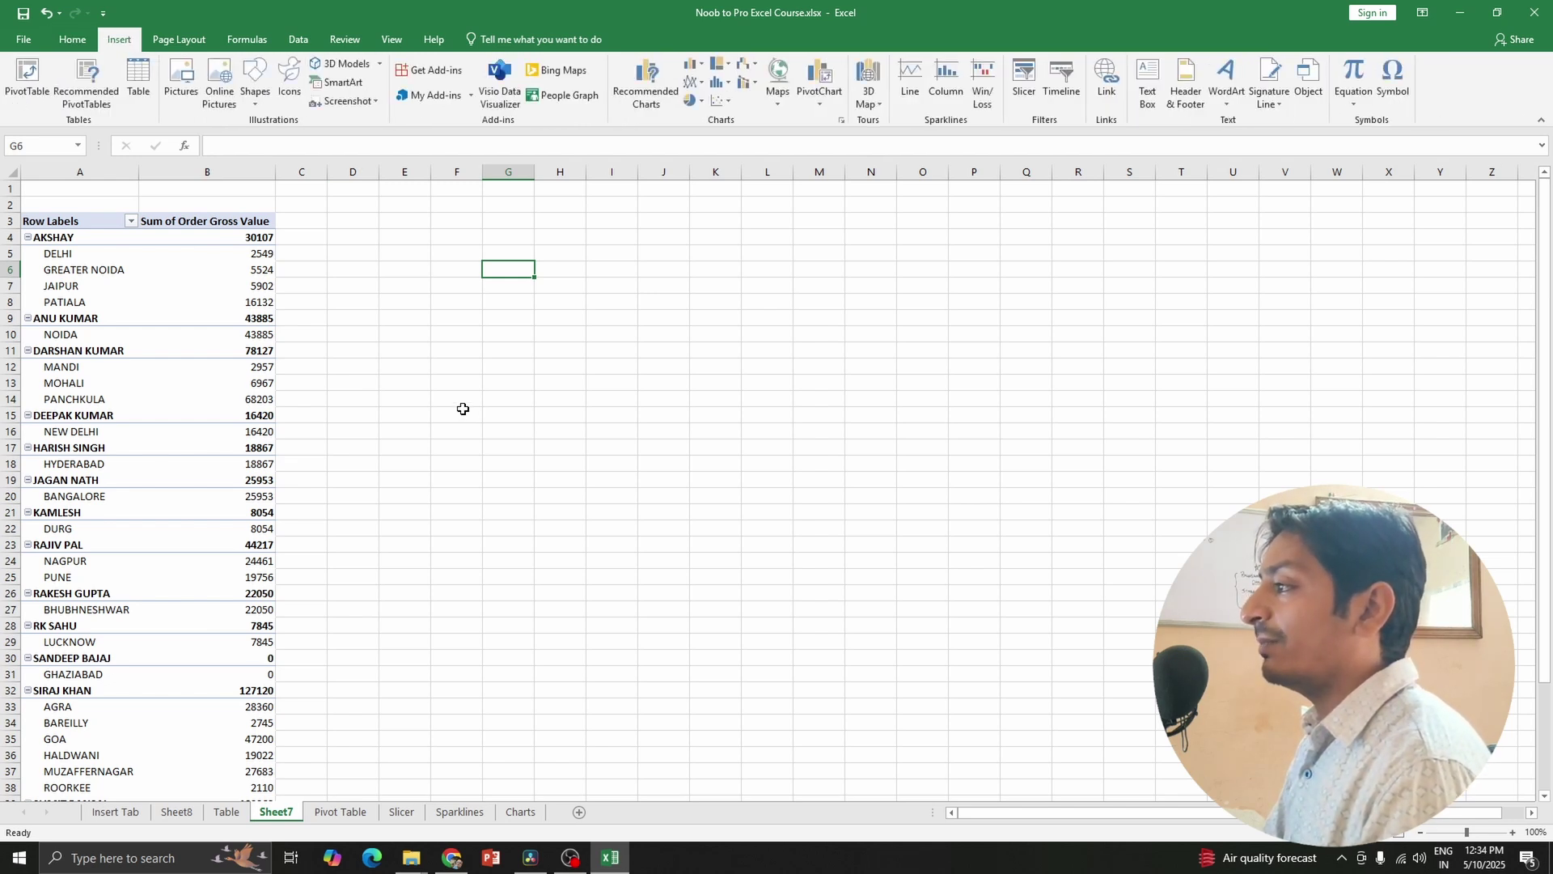
click(188, 98)
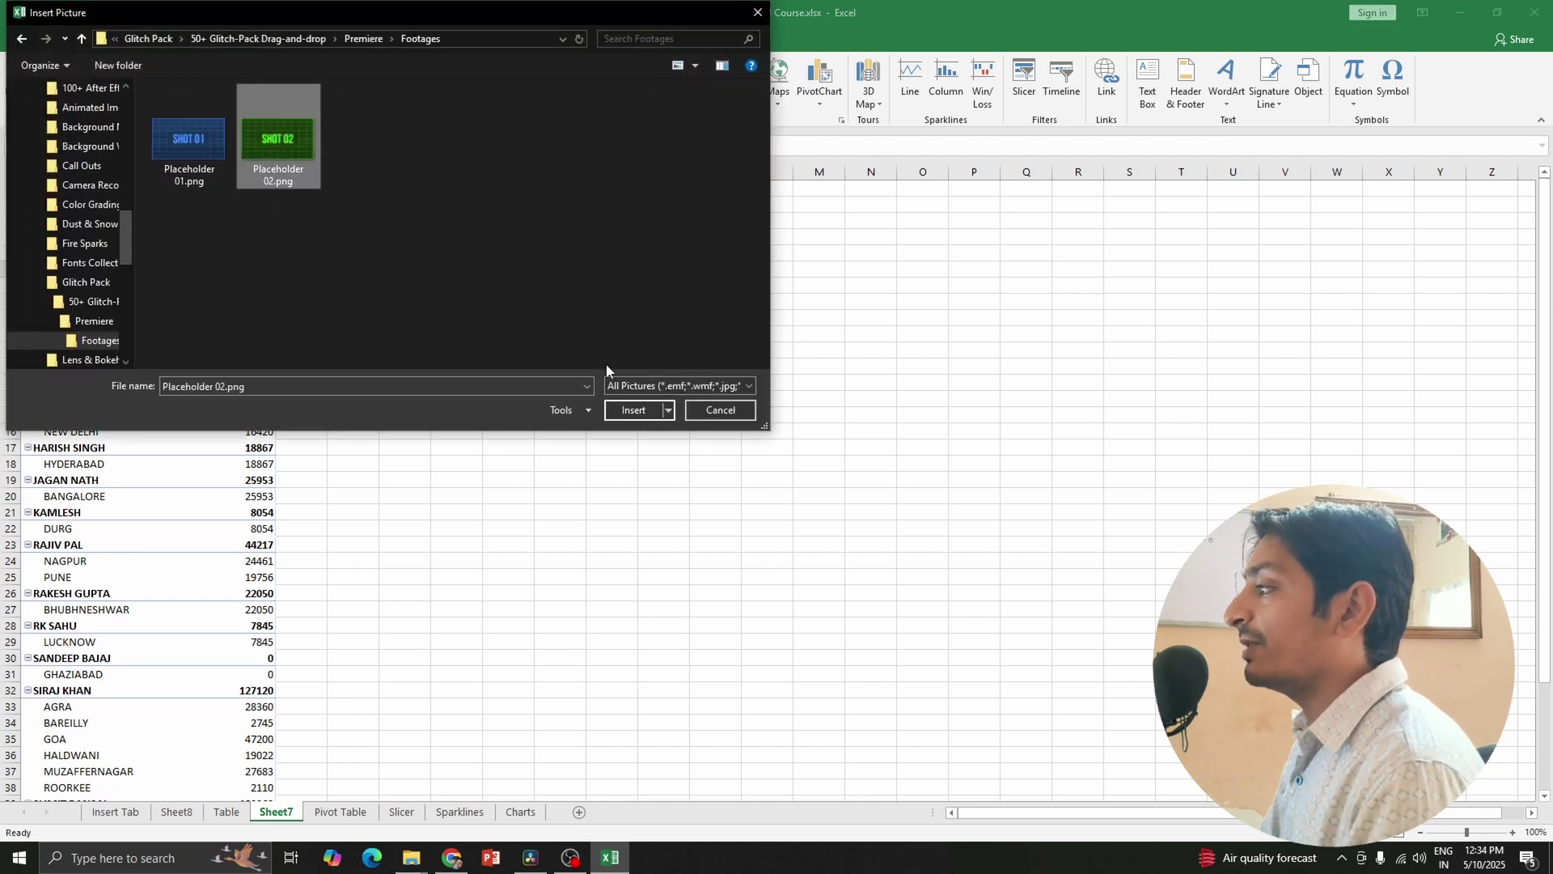
click(632, 412)
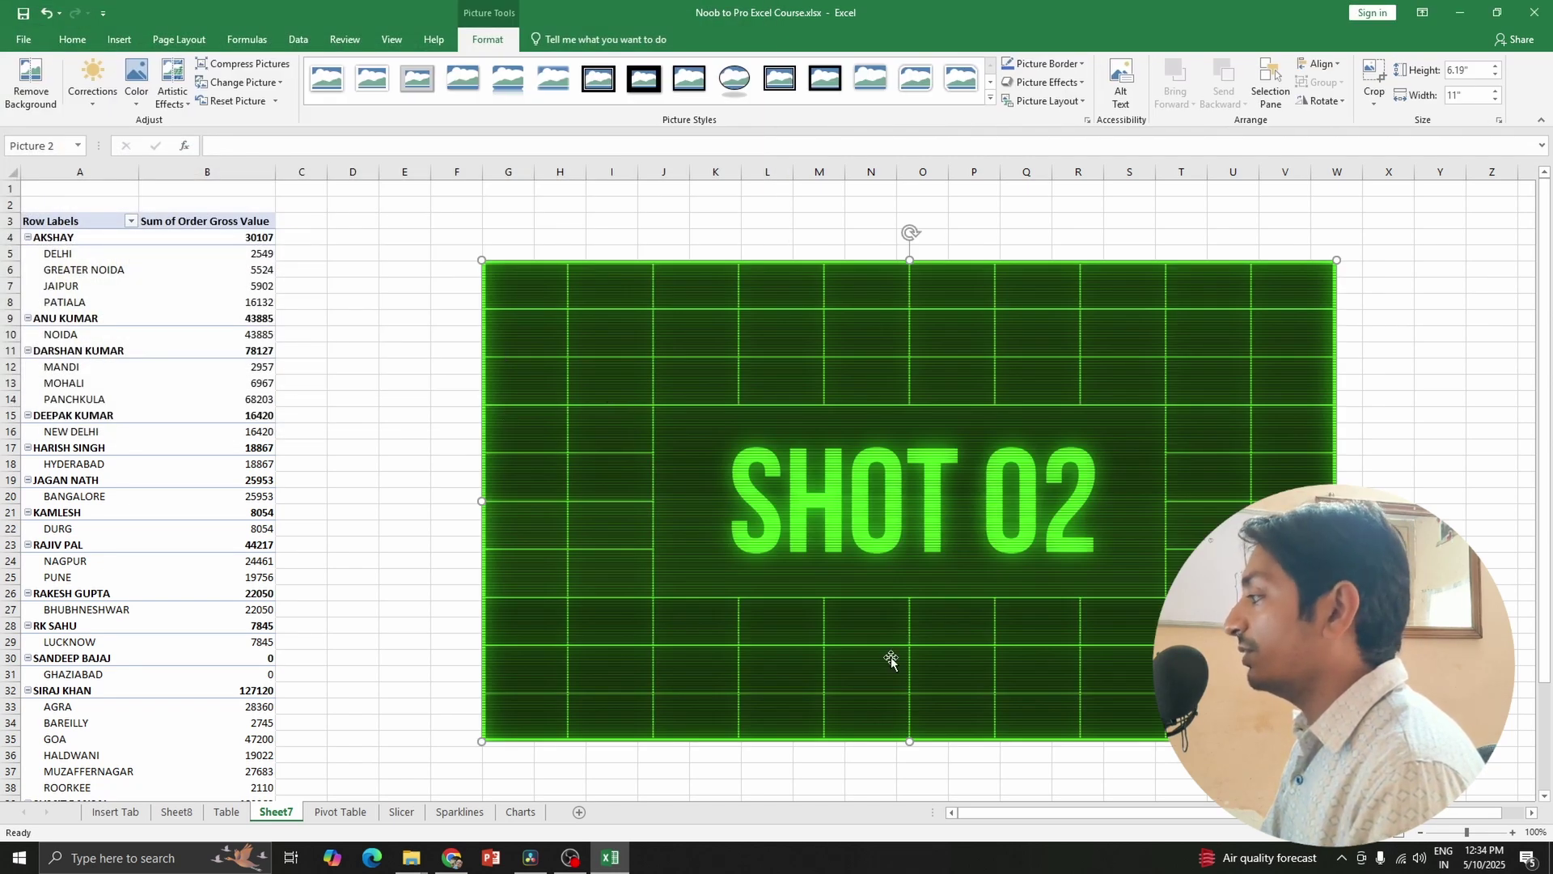
Shrink the SHOT 02 picture to about 1.39" by 2.46" in columns D to H near the PivotTable, and return to the Insert Tab sheet.
drag(1336, 741, 505, 290)
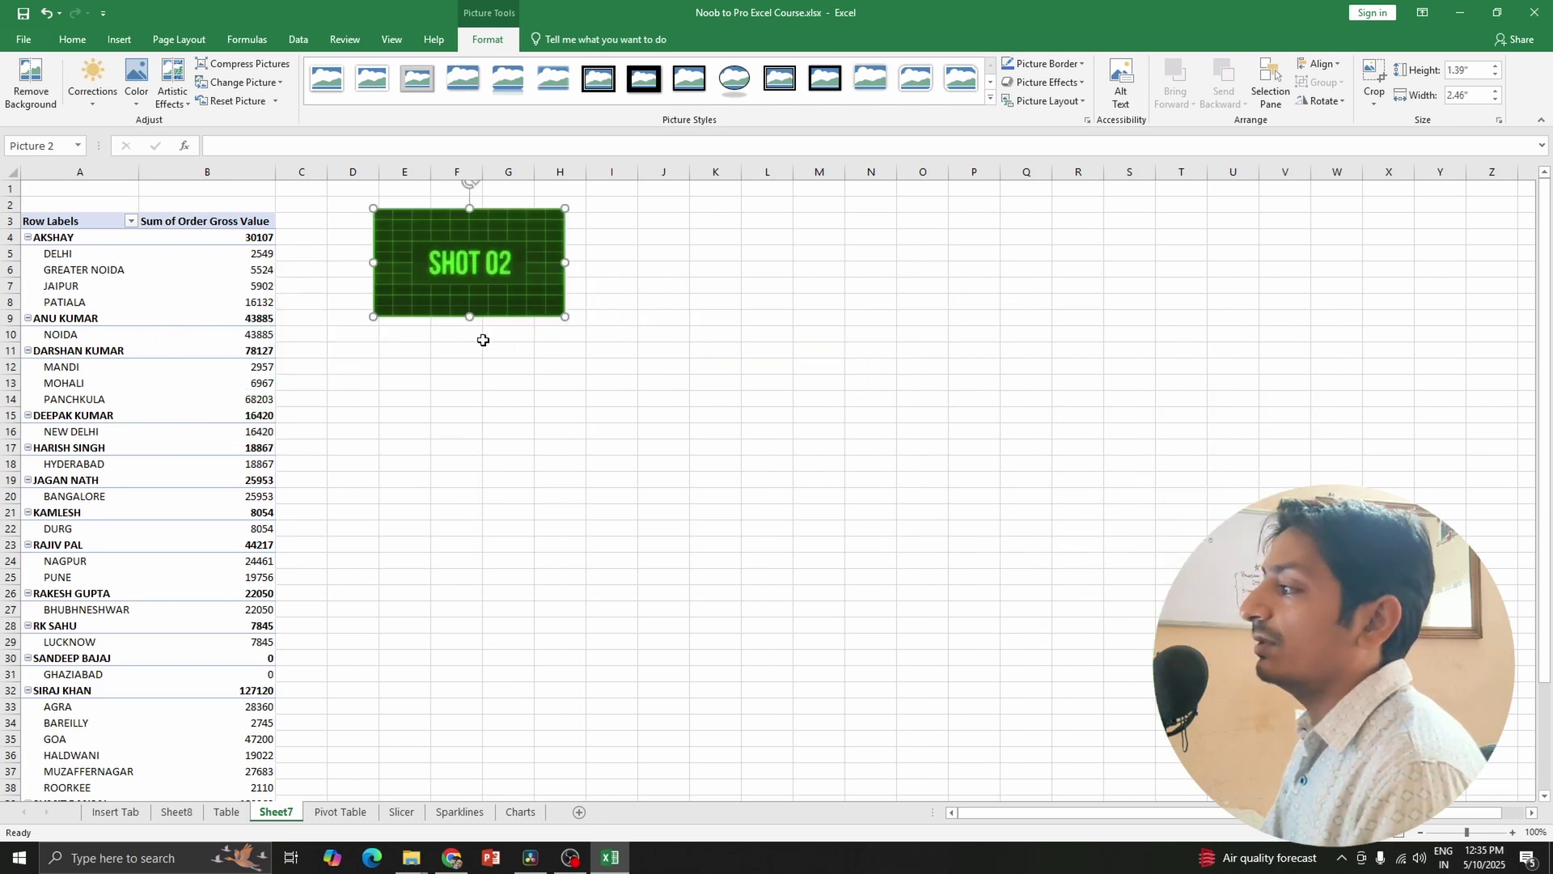
click(483, 340)
click(444, 292)
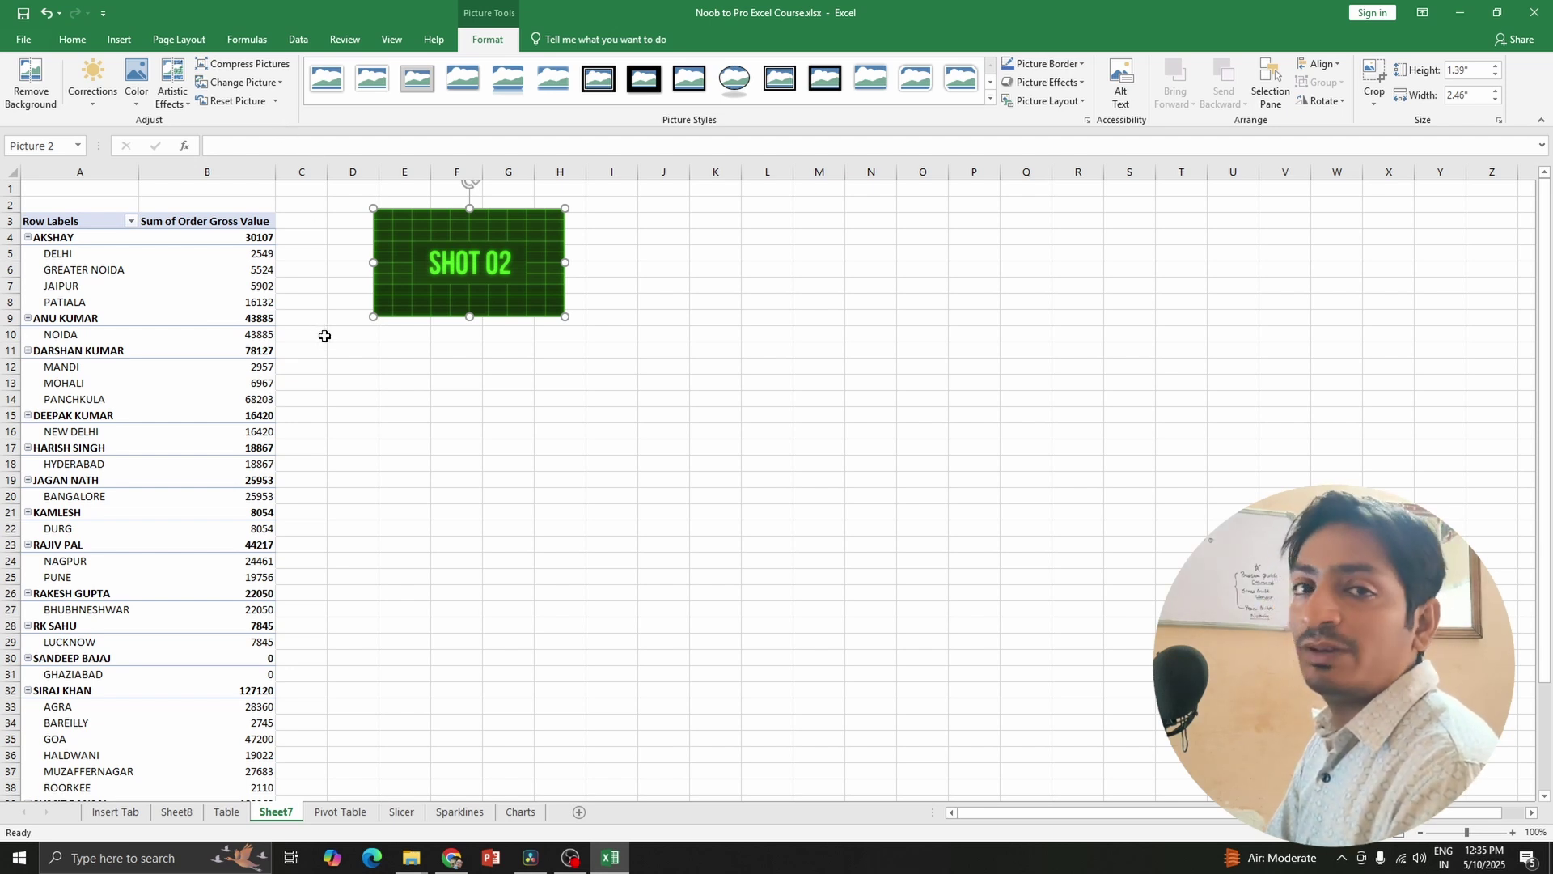
click(715, 350)
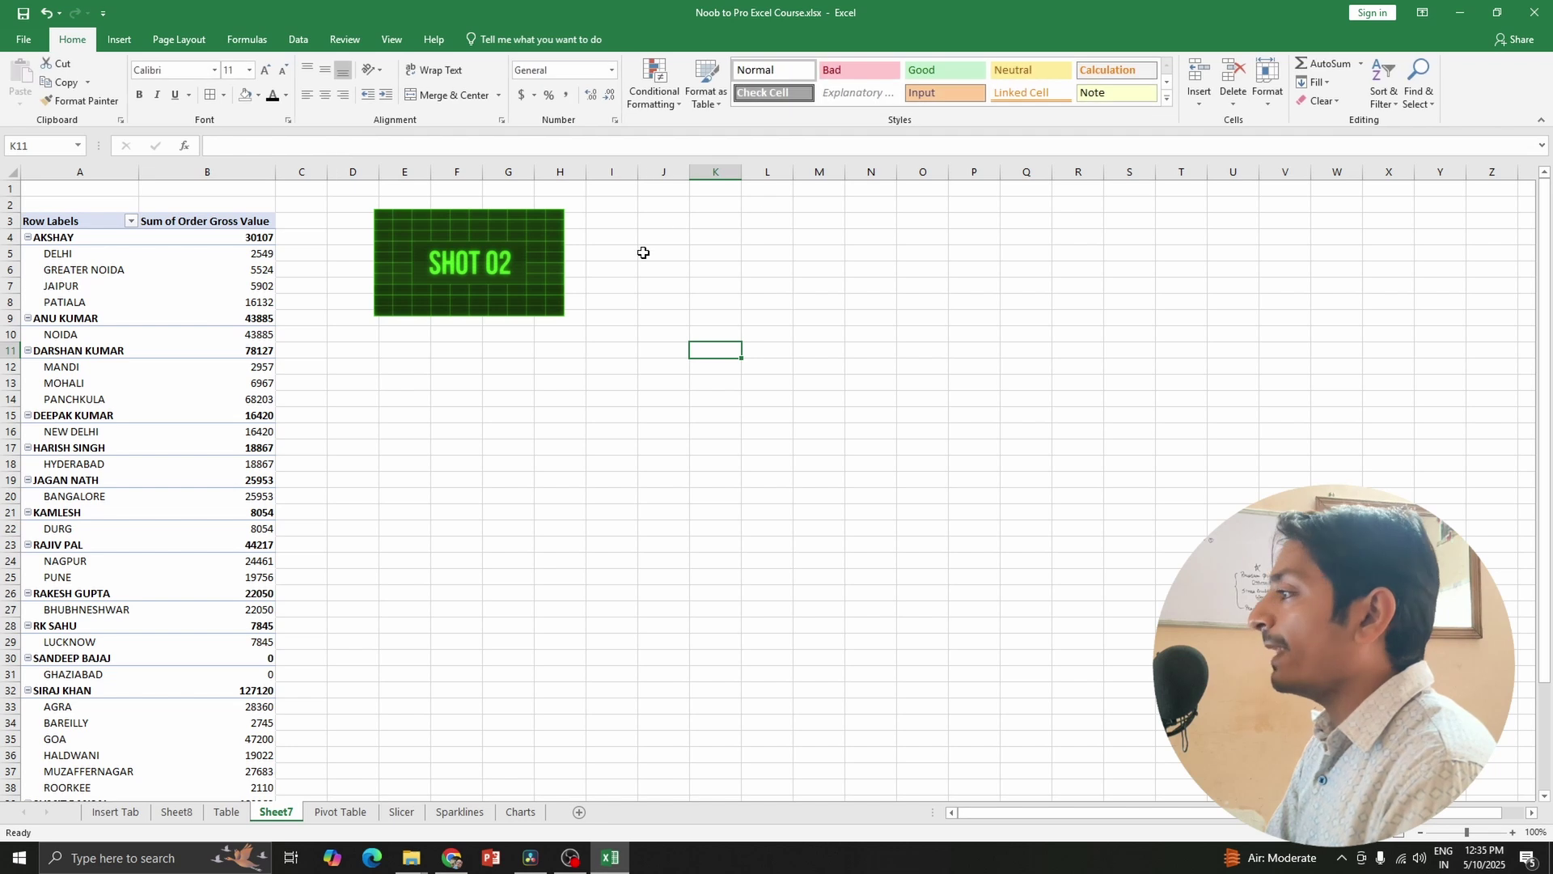
click(117, 811)
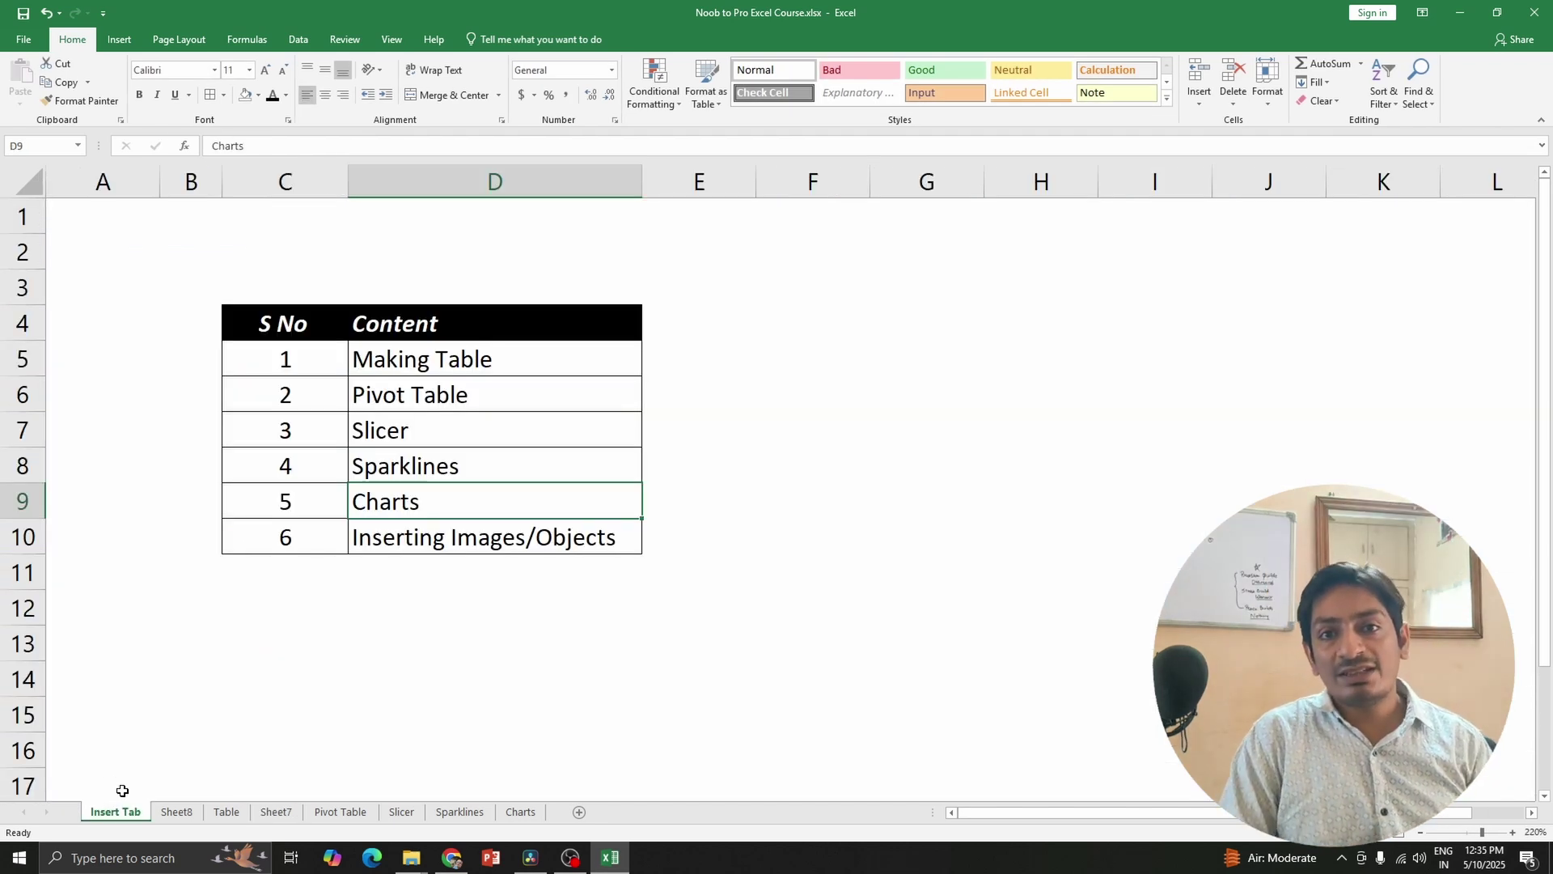